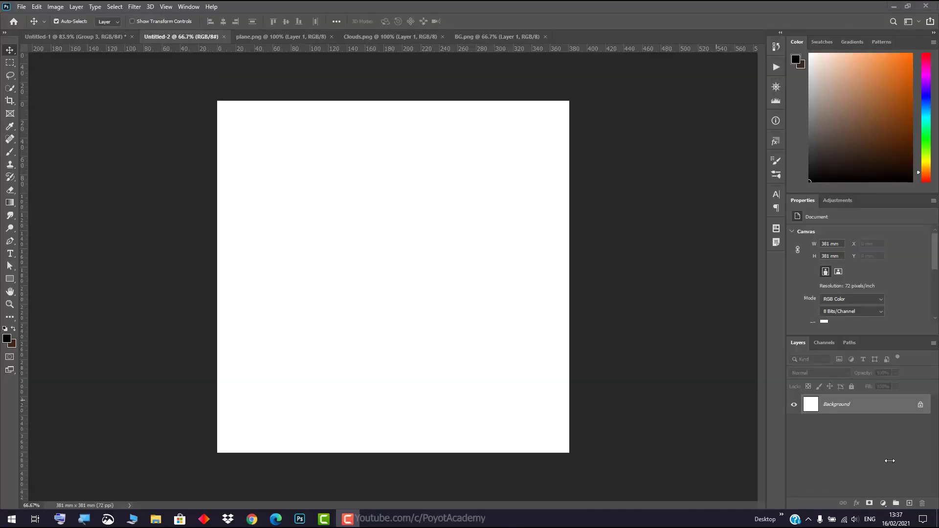
left_click(859, 433)
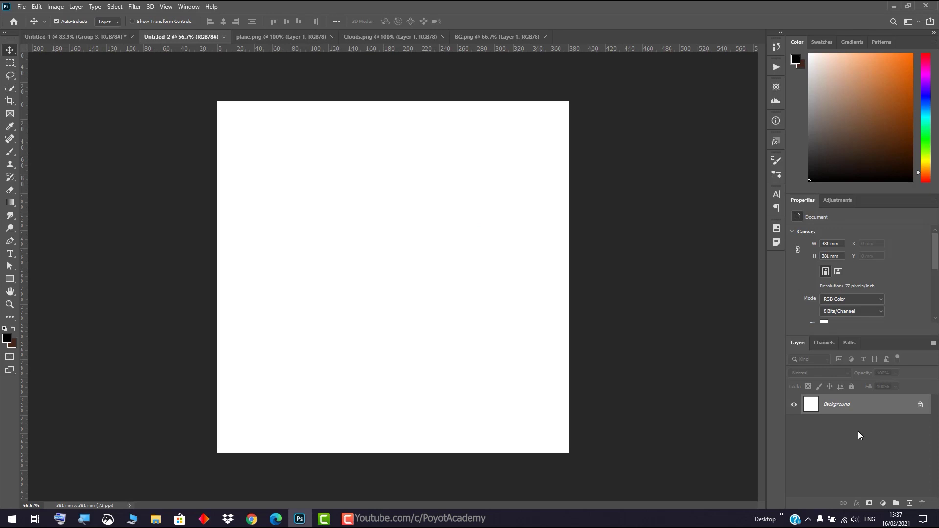
left_click(22, 7)
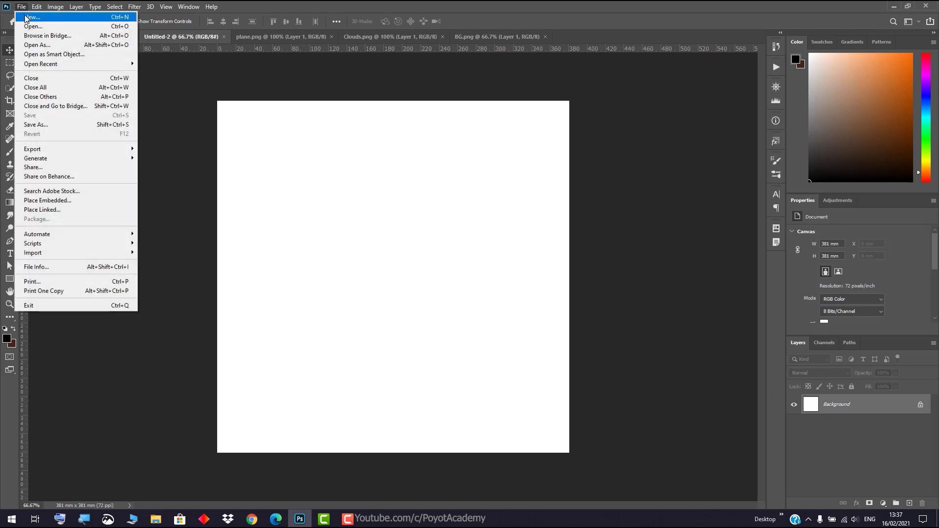
left_click(26, 19)
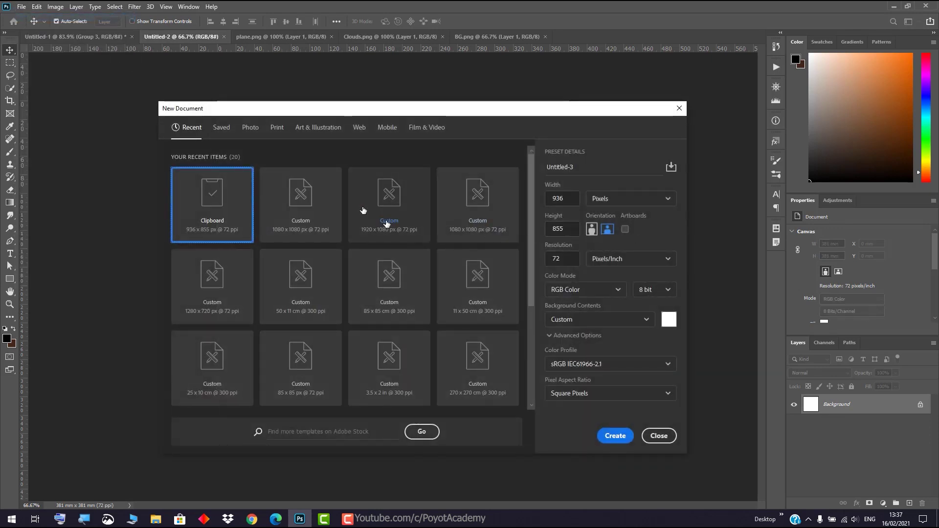
left_click(304, 194)
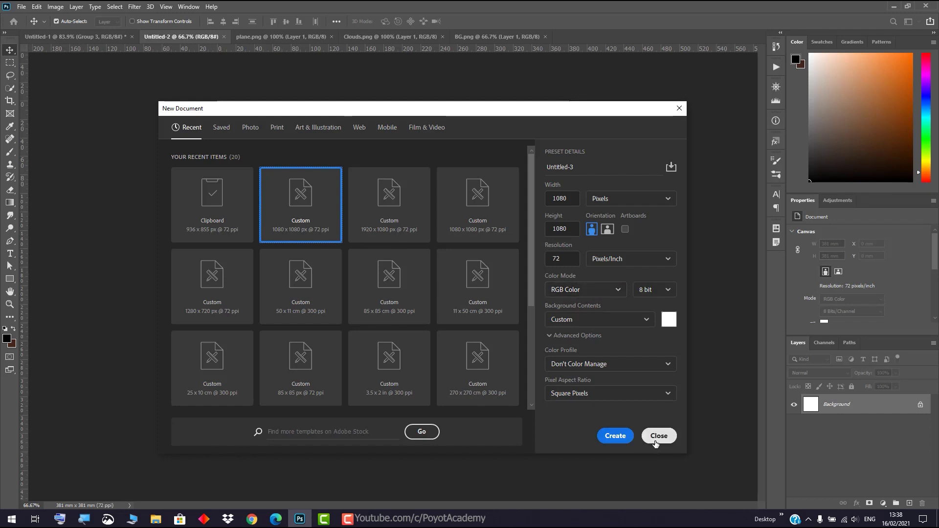
left_click(673, 441)
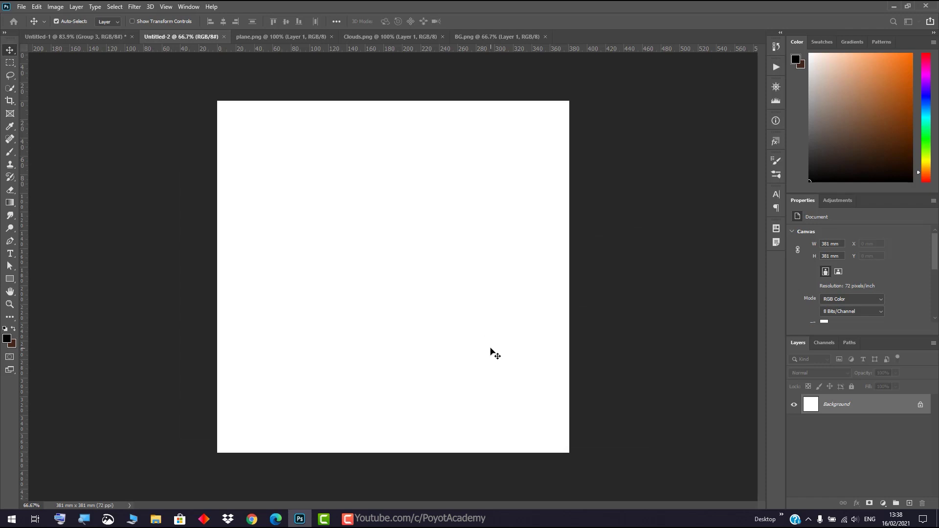
left_click(920, 407)
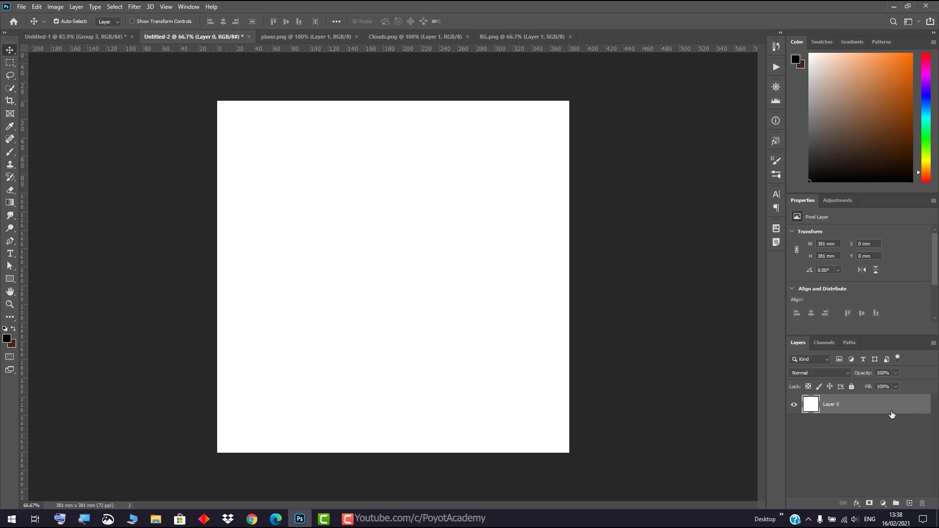
key("ctrl")
key("ctrl+z")
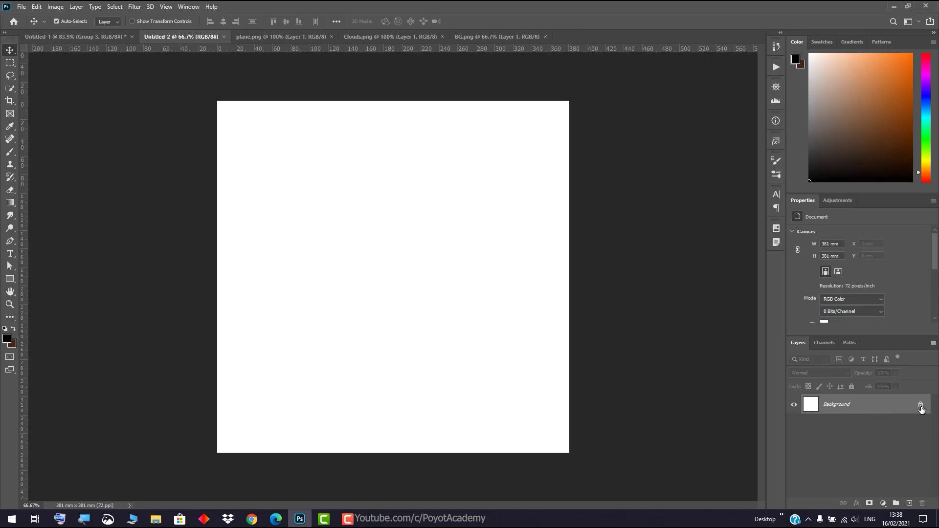
Unlock the Background layer and add a pale green #c3d3b7 Solid Color fill layer above it.
left_click(921, 406)
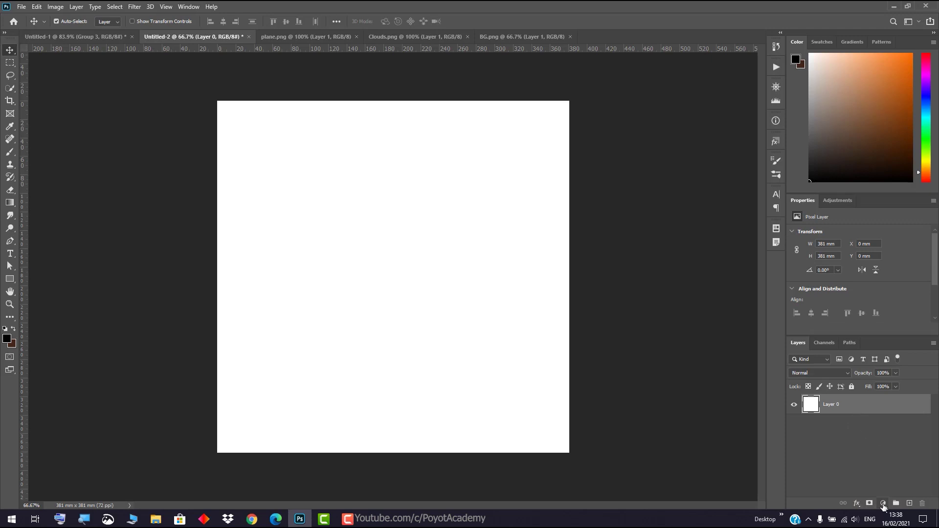
left_click(883, 504)
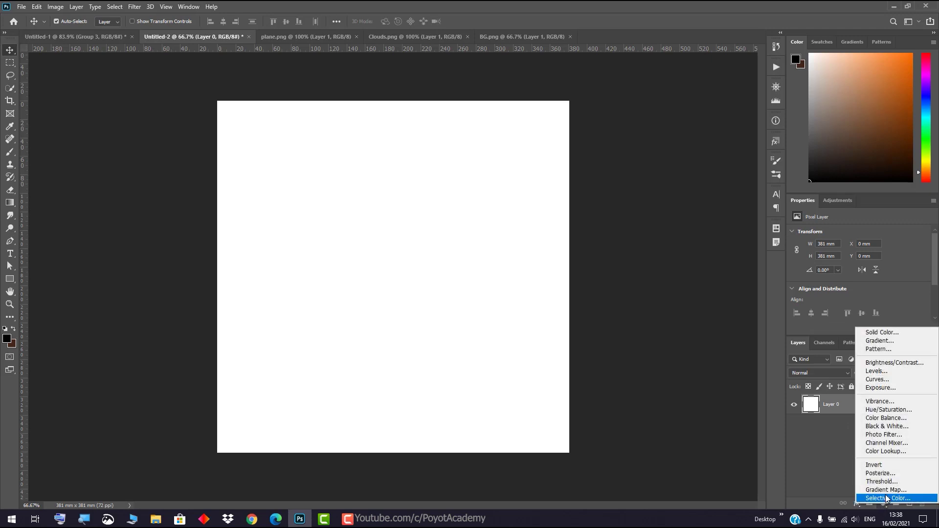
left_click(880, 341)
left_click(759, 271)
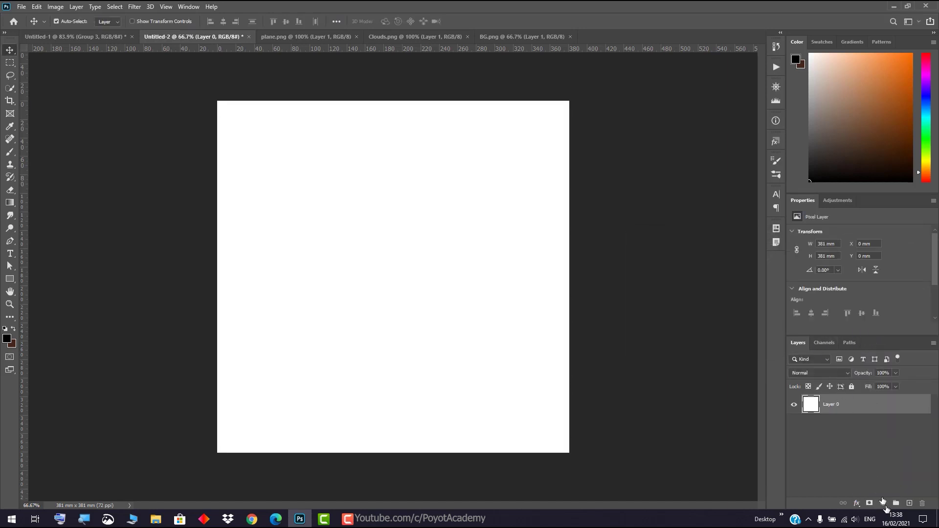
left_click(884, 504)
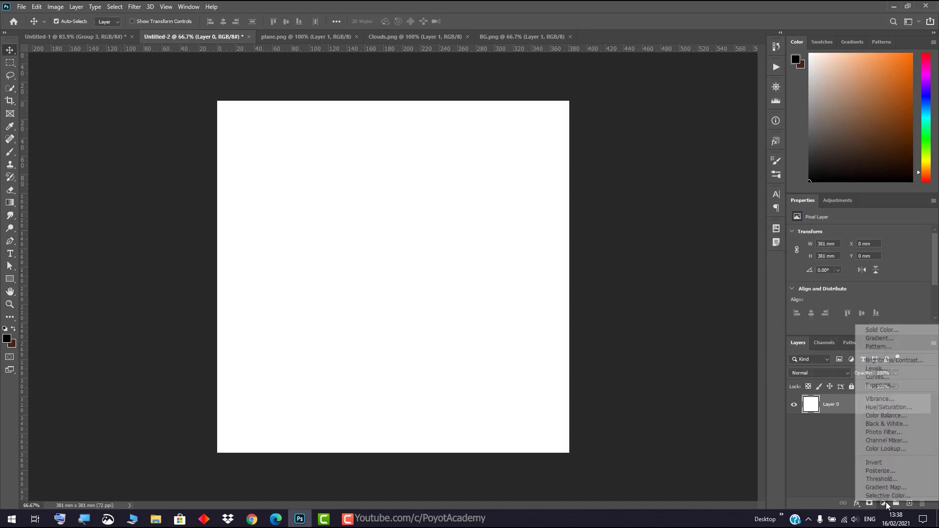
left_click(867, 331)
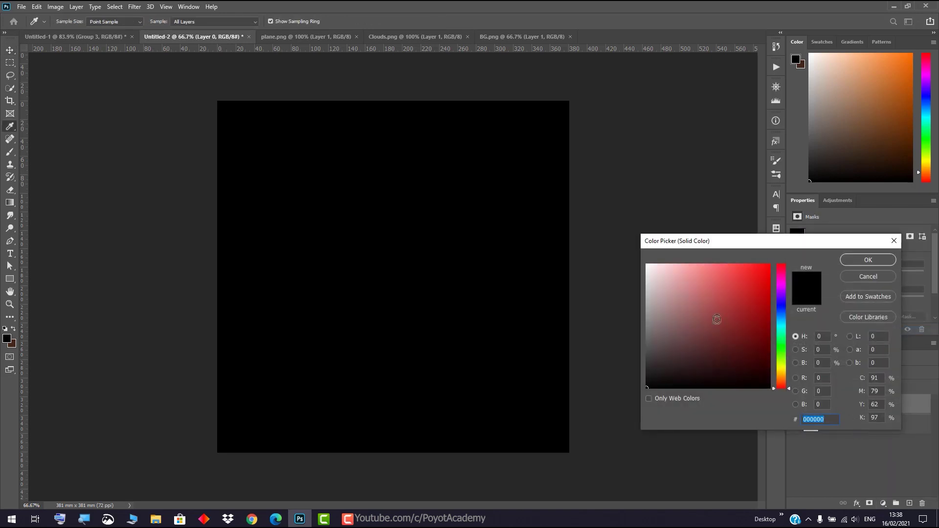
left_click_drag(784, 345, 782, 358)
mouse_move(698, 283)
left_mouse_down()
mouse_move(688, 272)
mouse_move(659, 275)
mouse_move(663, 285)
left_mouse_up()
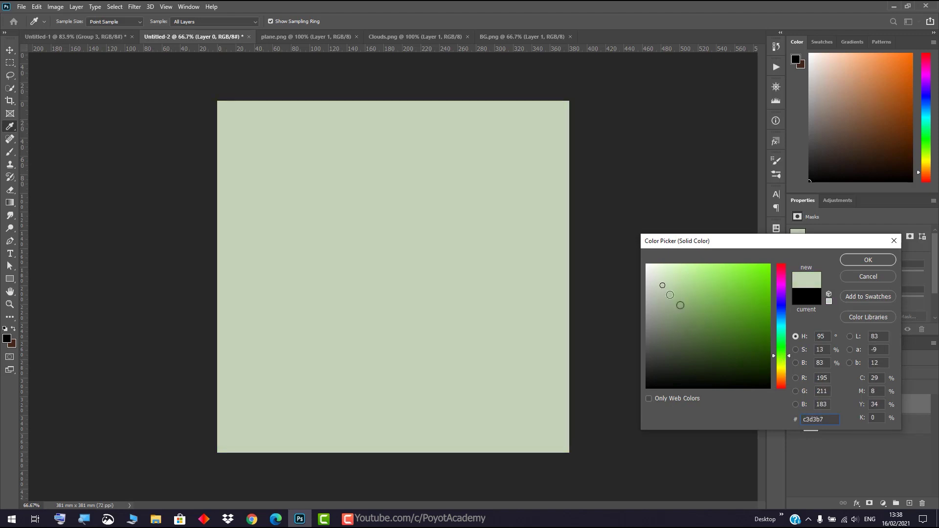
left_click(869, 260)
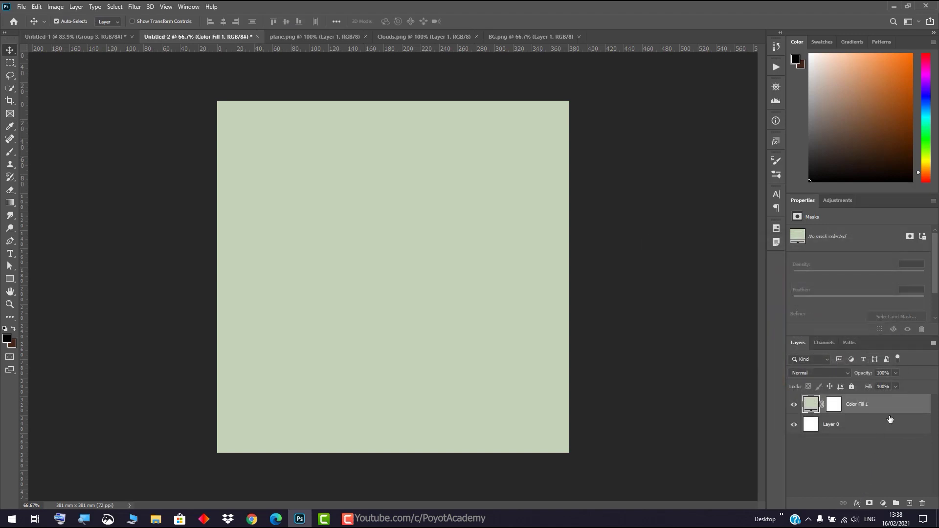
double_click(813, 405)
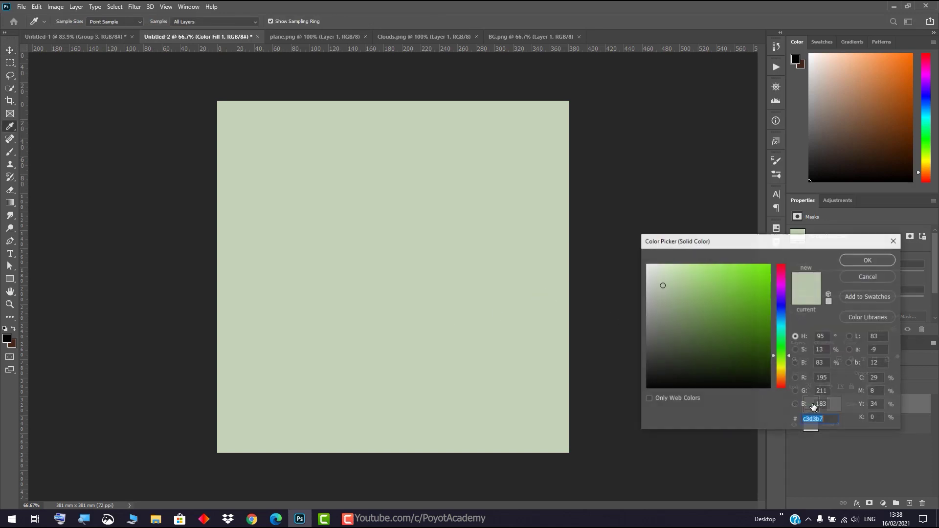
left_click(787, 341)
mouse_move(786, 341)
left_mouse_down()
mouse_move(760, 300)
mouse_move(730, 319)
mouse_move(737, 312)
left_mouse_up()
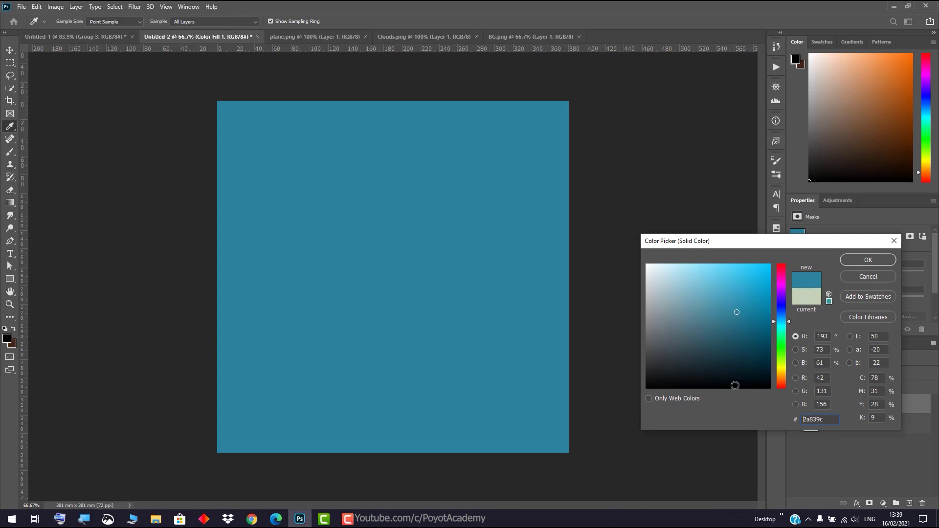
left_click(864, 276)
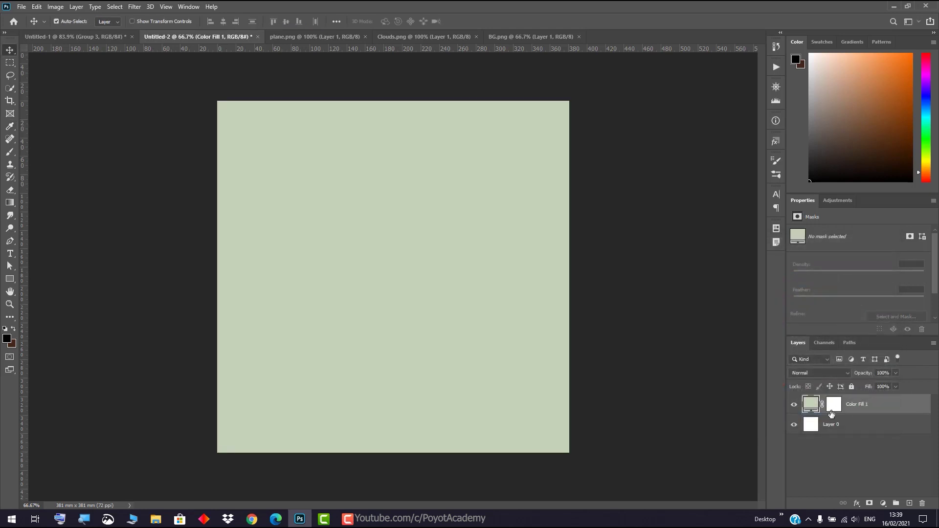
Start a point text layer on the canvas and set its font size to 100 pt.
key("t")
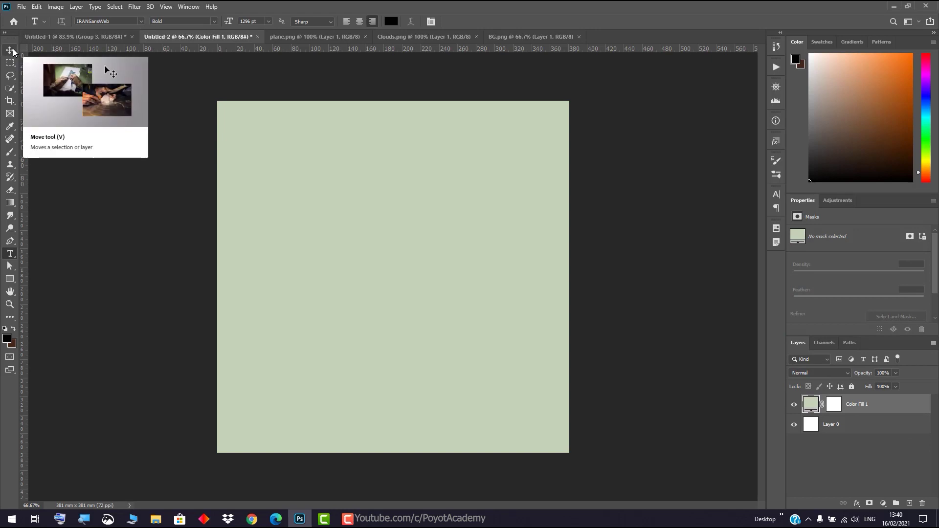
left_click(13, 51)
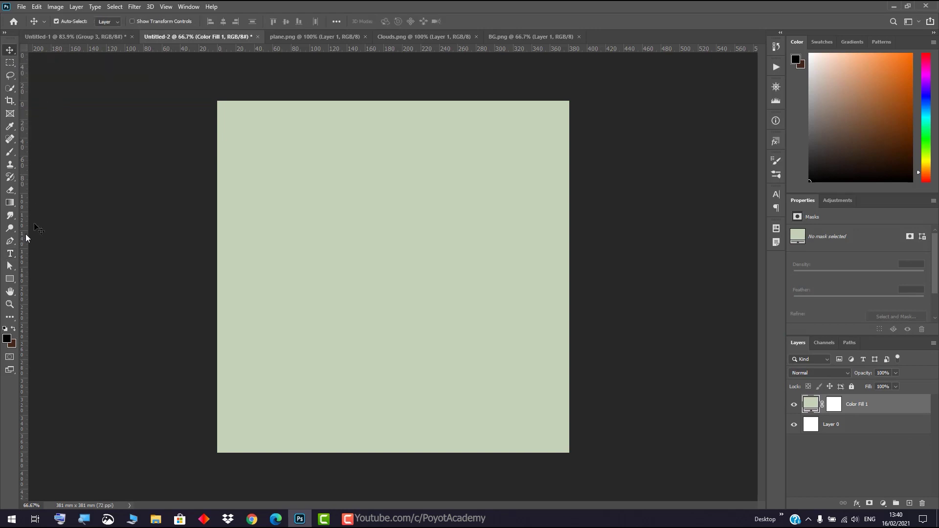
left_click(10, 253)
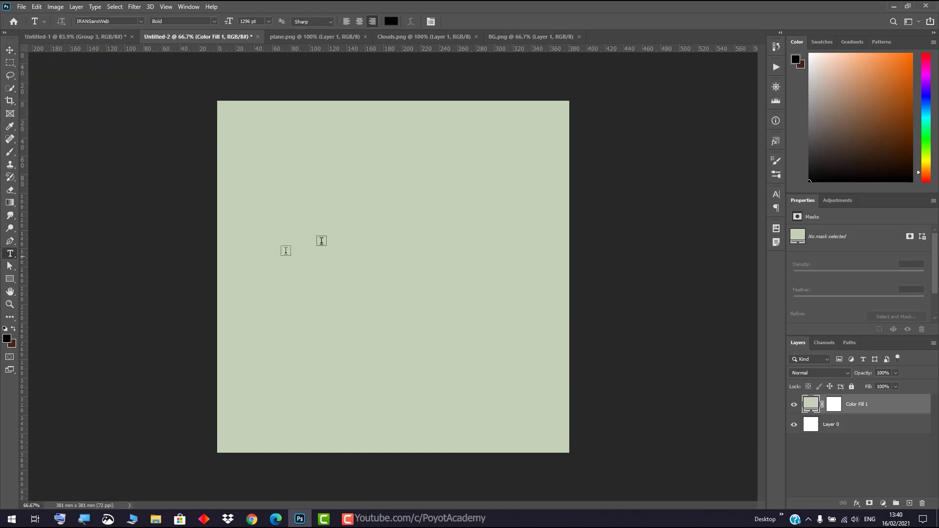
left_click(342, 238)
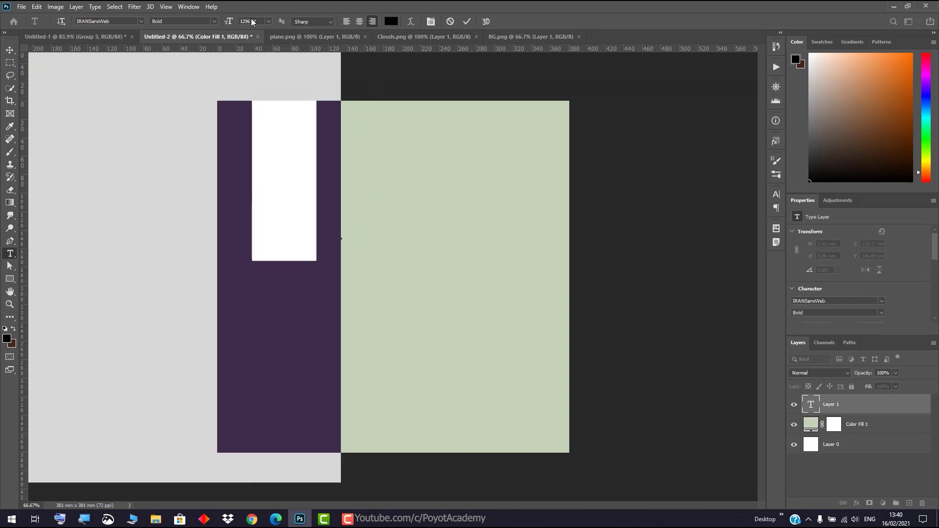
left_click_drag(232, 24, 206, 26)
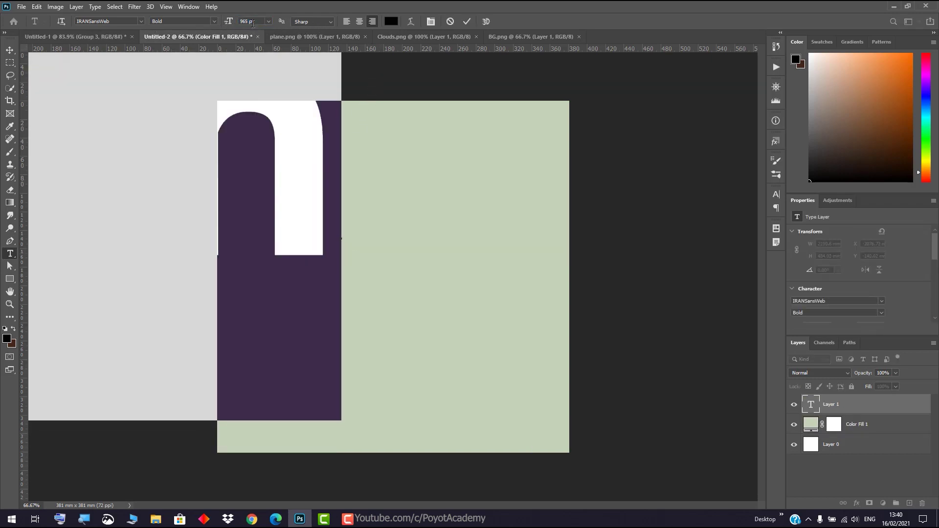
type("100")
key("Return")
Shift the placeholder text toward the canvas's right half, replace it with "+" and commit the text.
left_click_drag(323, 199, 529, 215)
triple_click(439, 260)
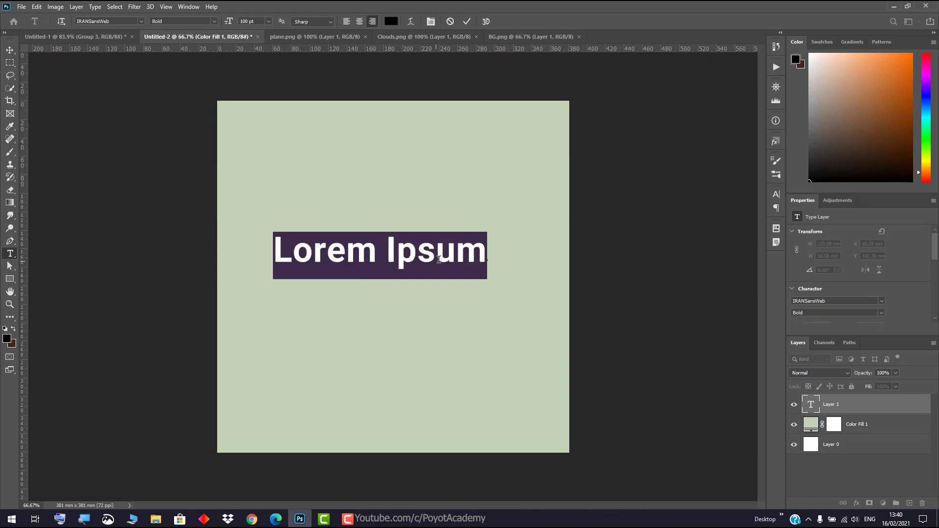
type("+")
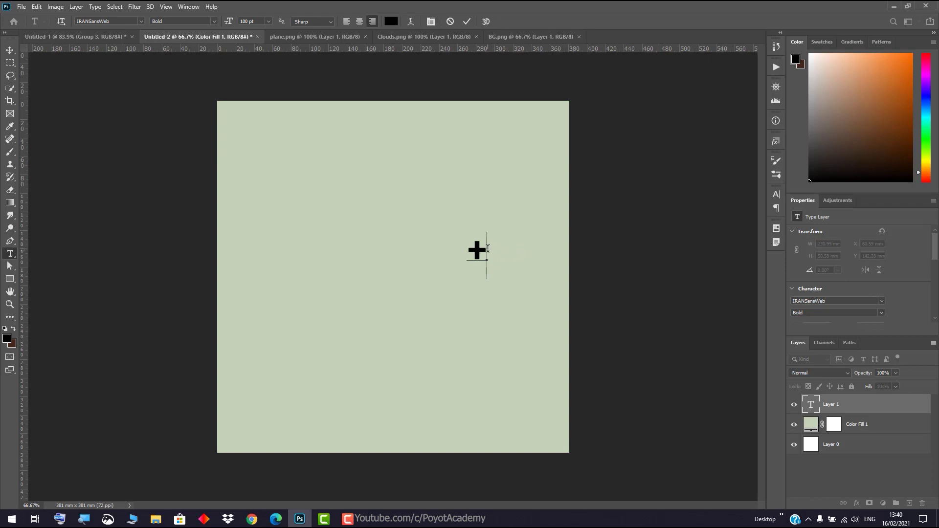
left_click(867, 407)
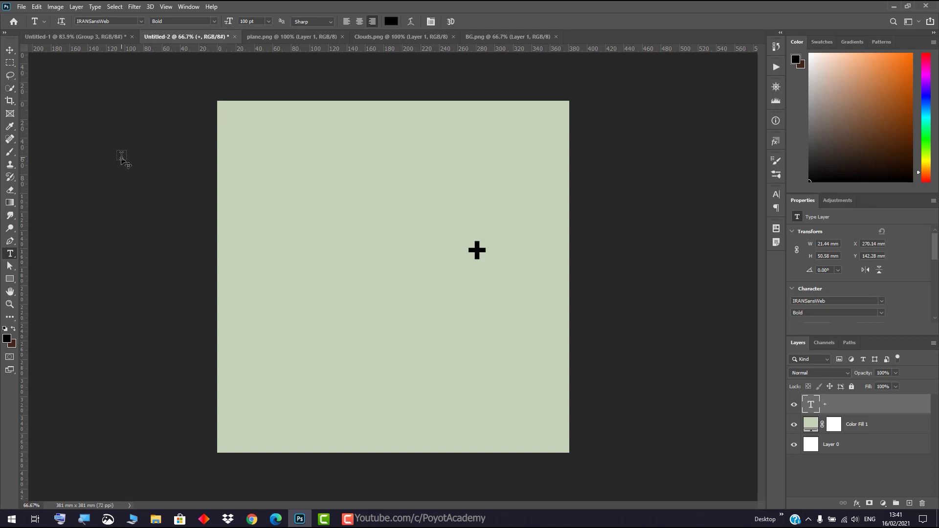
Scale the plus sign proportionally to about 1763% and place it over the canvas's upper-left area, its left arm running off the edge.
key("ctrl+t")
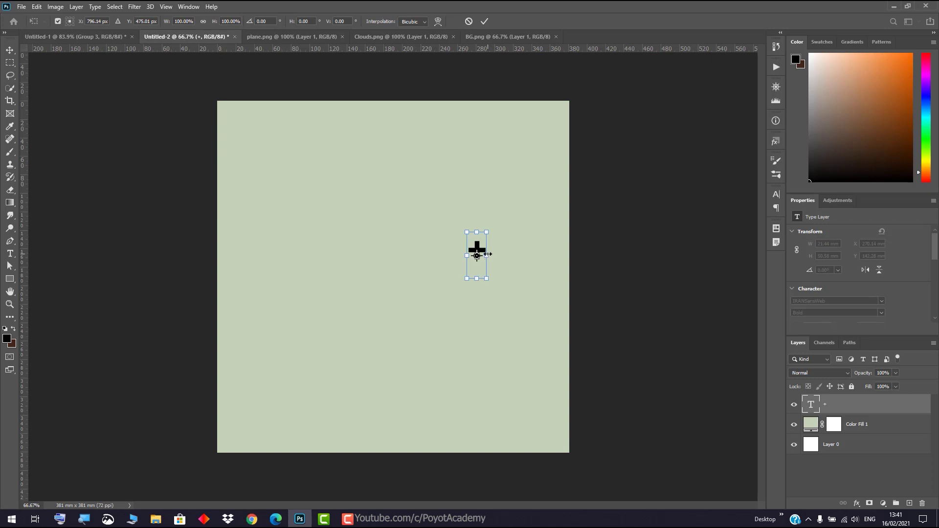
left_click_drag(488, 254, 732, 255)
left_click_drag(556, 219, 254, 210)
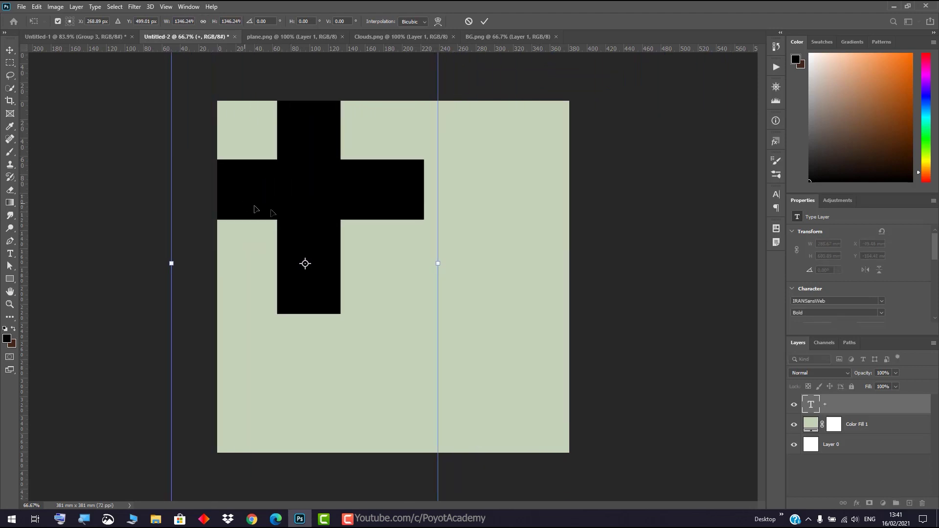
left_click_drag(438, 263, 521, 263)
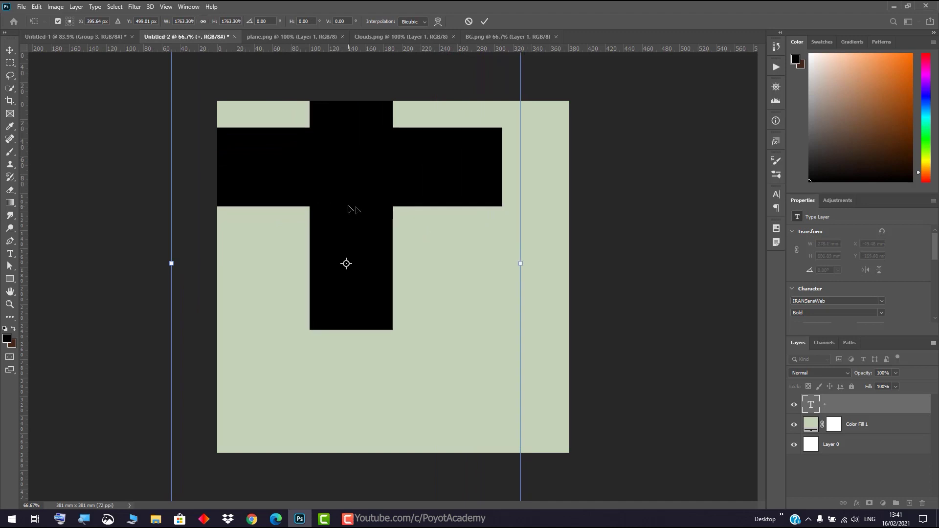
left_click_drag(352, 210, 350, 231)
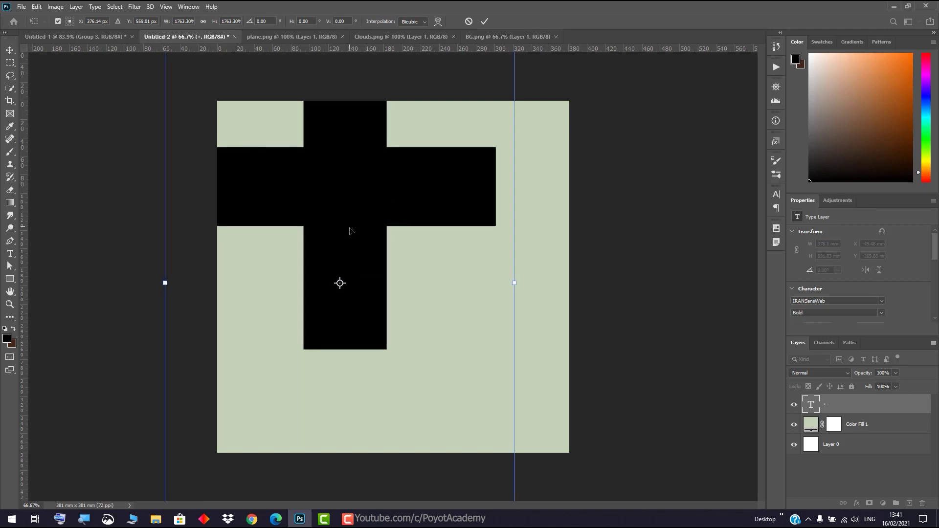
key("Return")
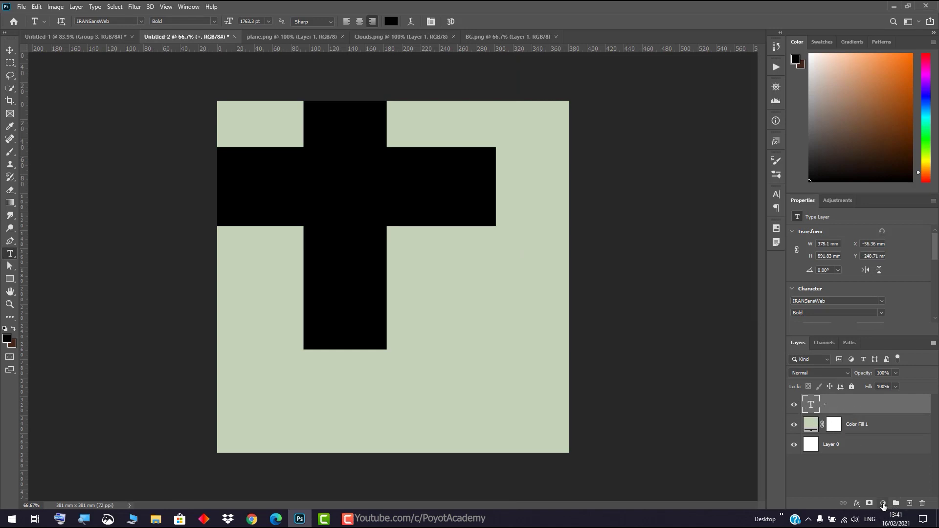
Add a dark green #3b623b Solid Color fill layer above the plus sign text layer.
left_click(883, 504)
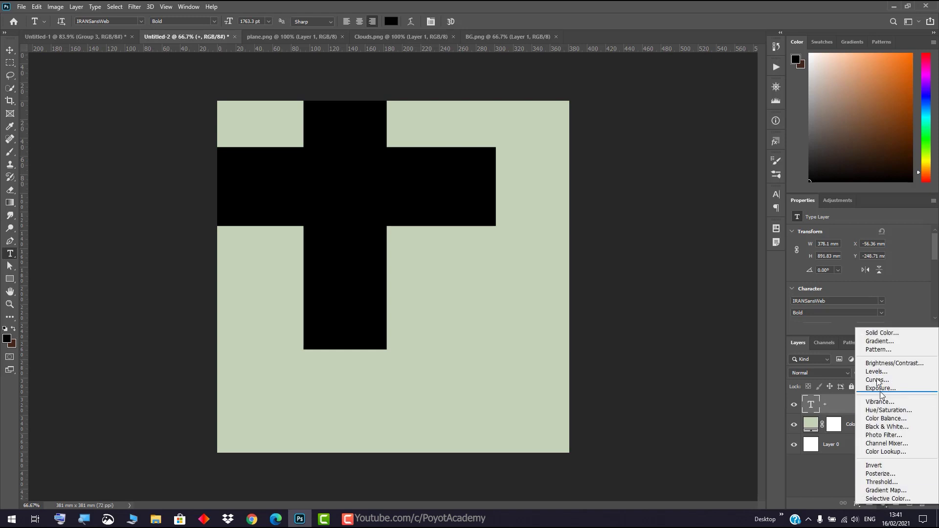
left_click(870, 332)
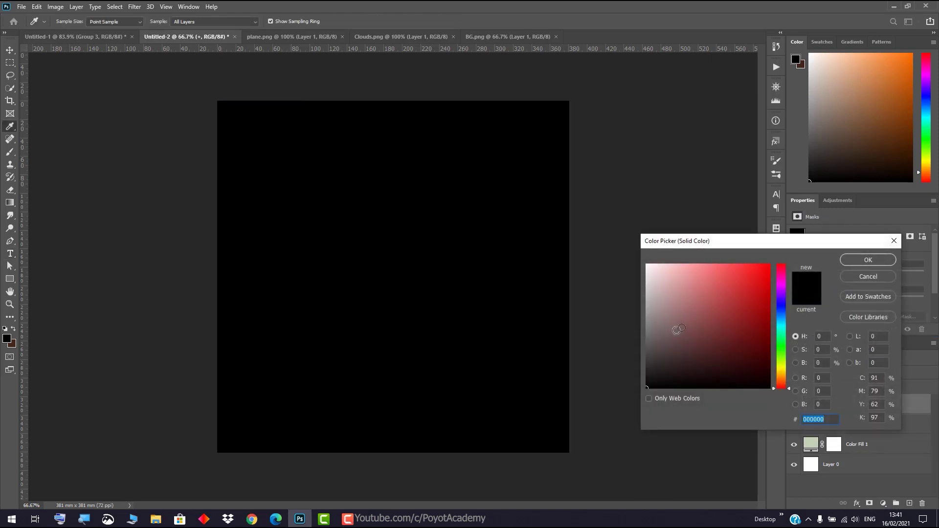
left_click(783, 348)
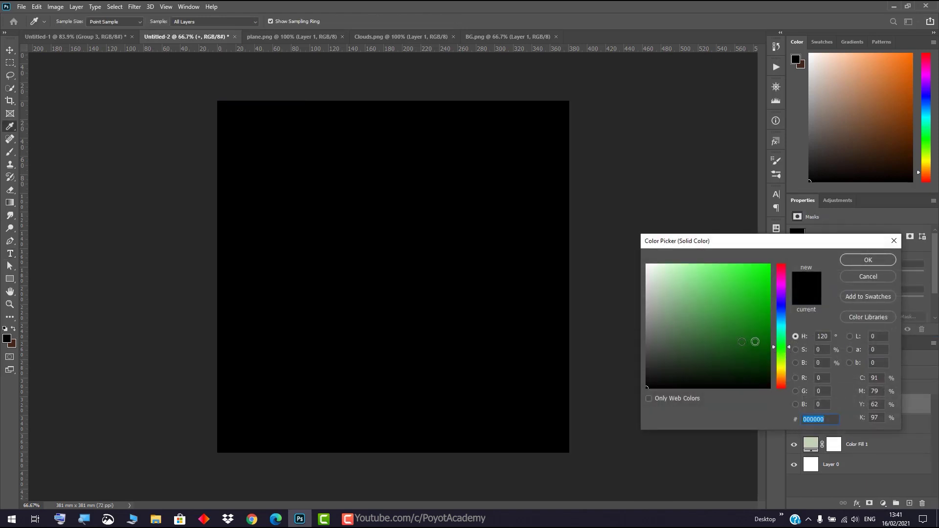
mouse_move(688, 346)
left_mouse_down()
mouse_move(683, 322)
mouse_move(696, 341)
left_mouse_up()
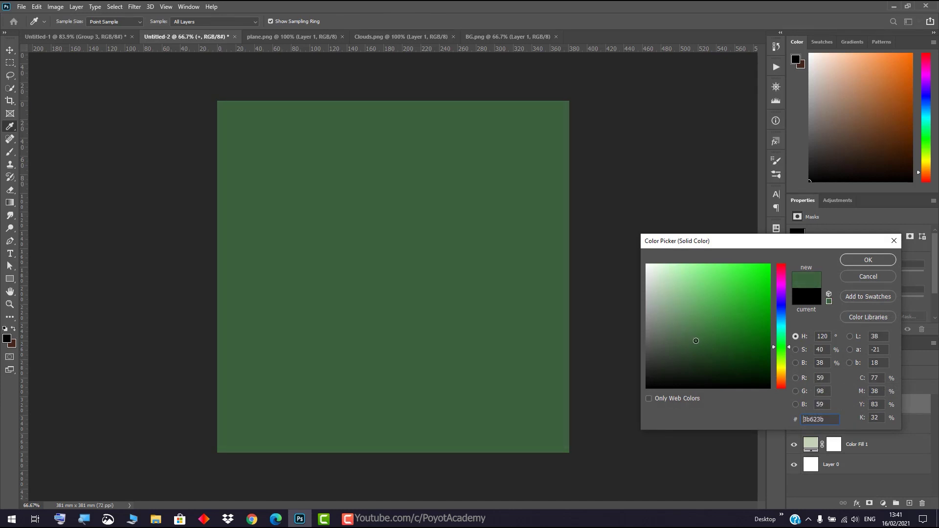
left_click(869, 261)
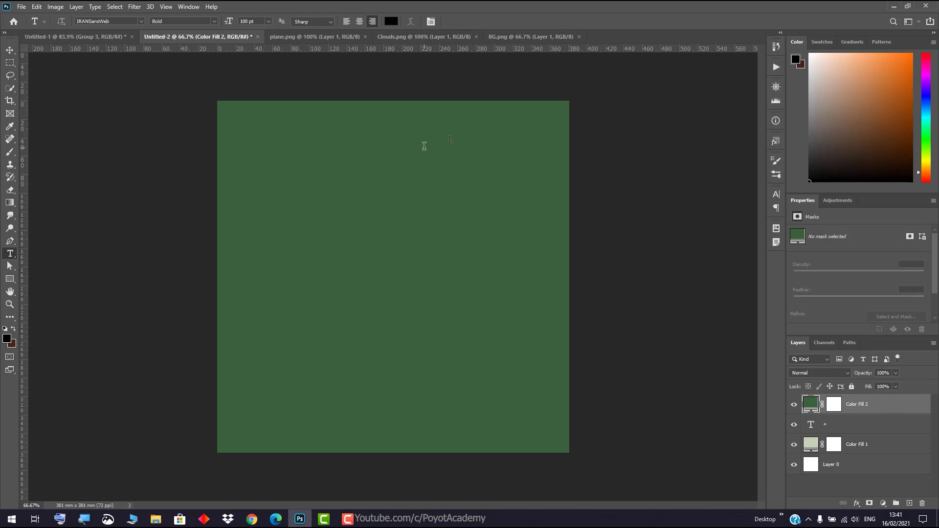
Clip the dark green fill layer to the plus sign text layer with a clipping mask and keep the fill layer selected.
right_click(882, 405)
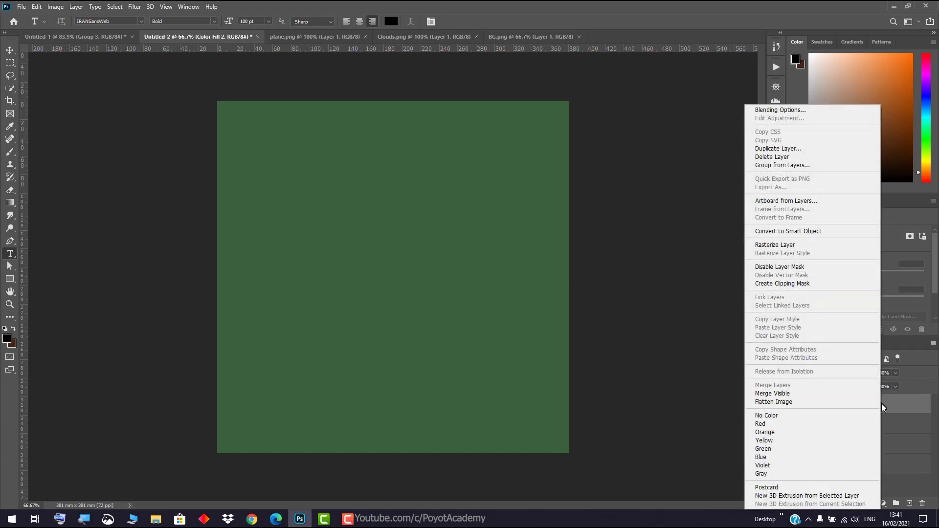
left_click(778, 285)
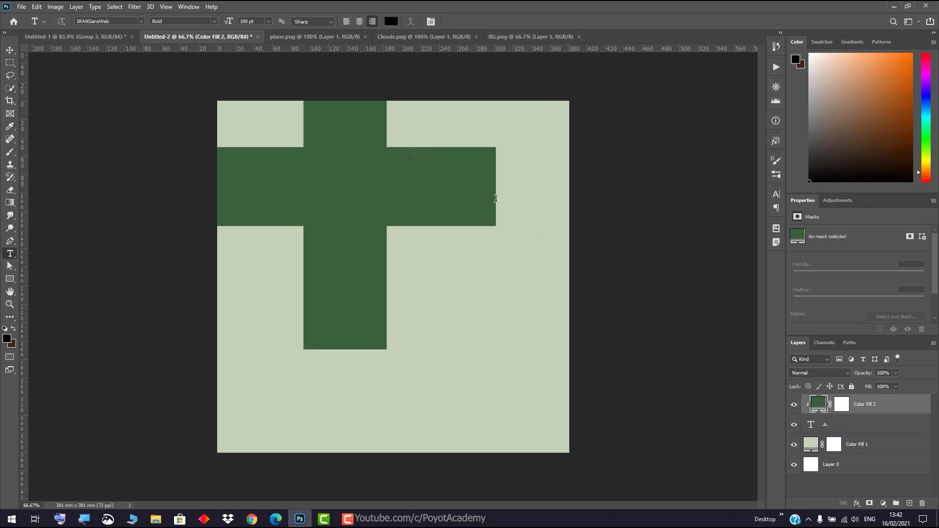
left_click(852, 430)
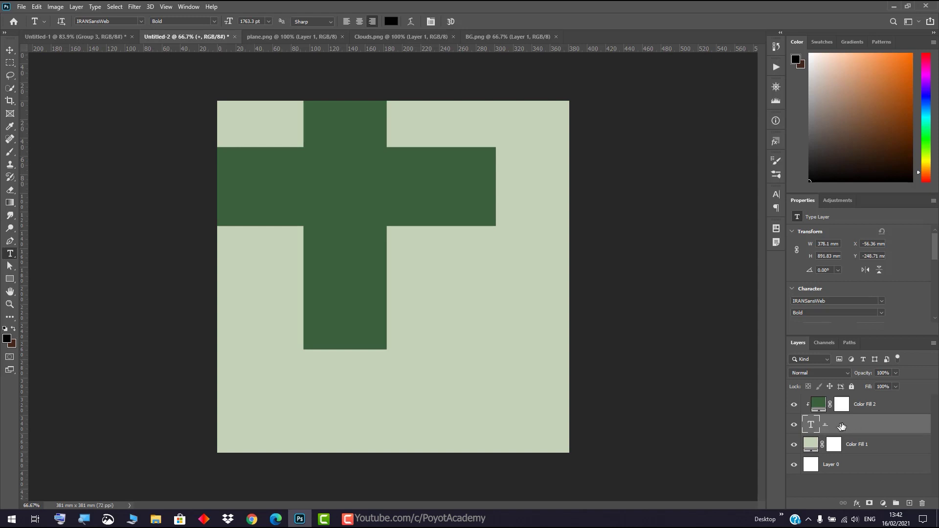
left_click(886, 412)
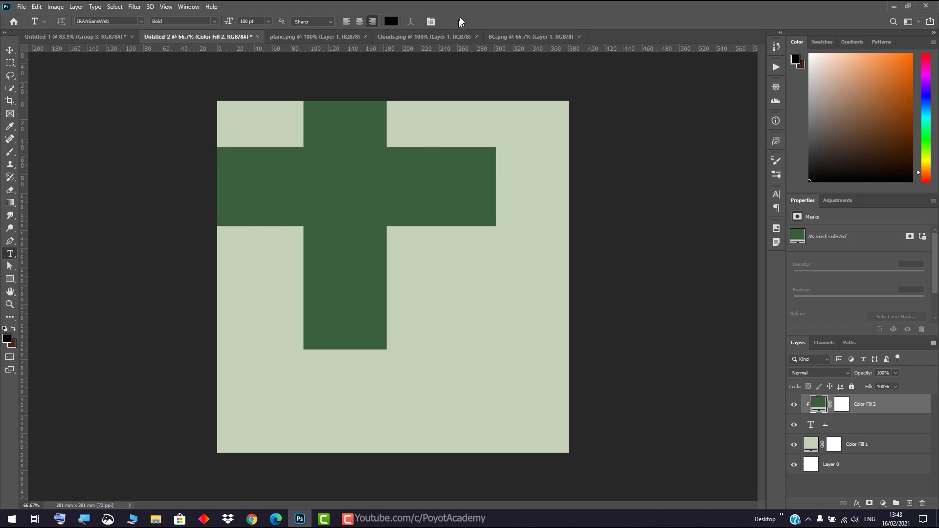
Copy the black ink splatter from BG.png into the Untitled-2 design and place it over the plus sign in the canvas's upper-left area.
left_click(524, 37)
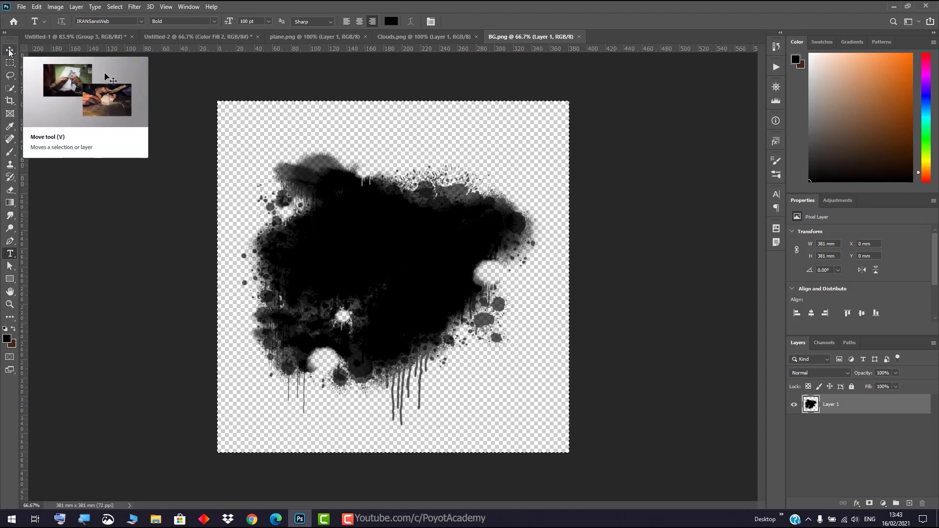
left_click(10, 50)
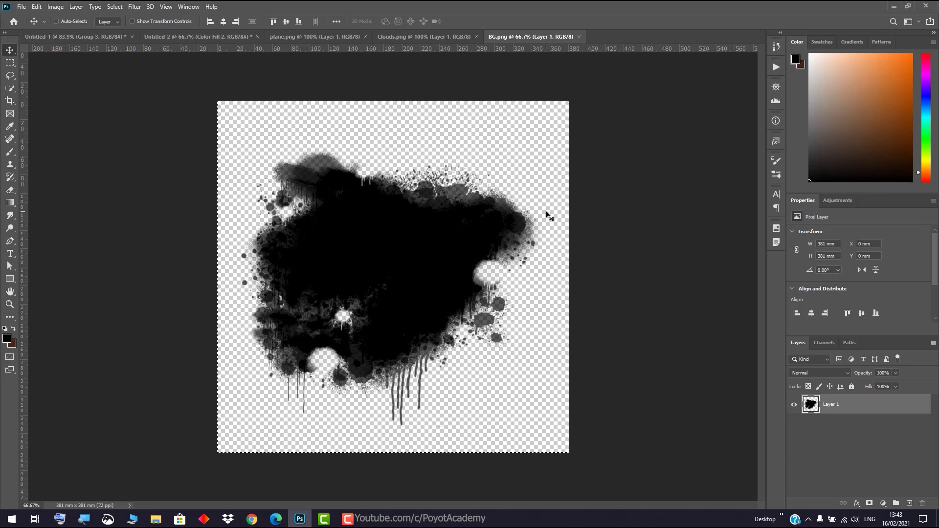
key("ctrl")
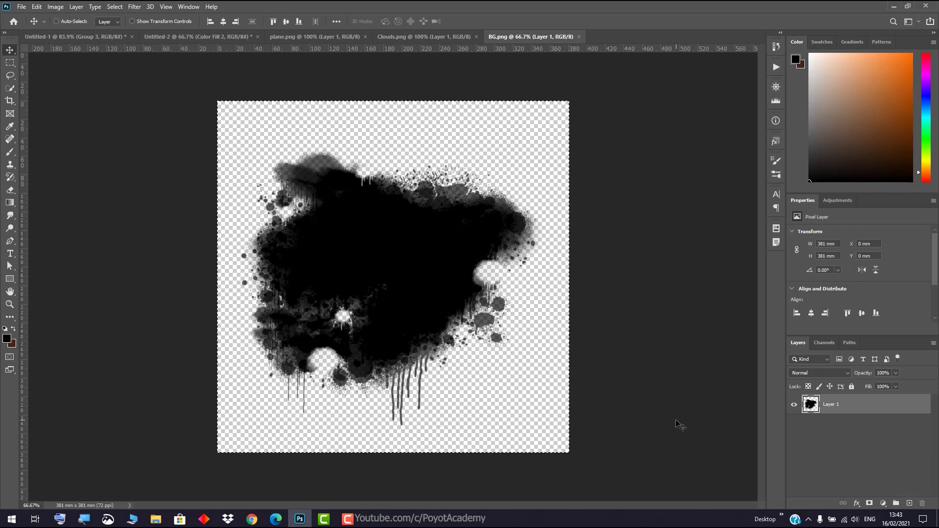
key("ctrl")
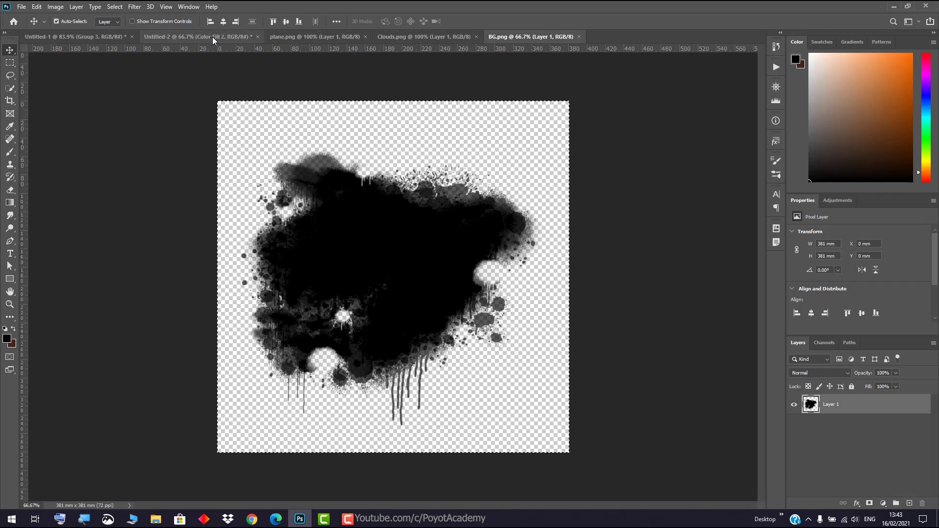
left_click(213, 40)
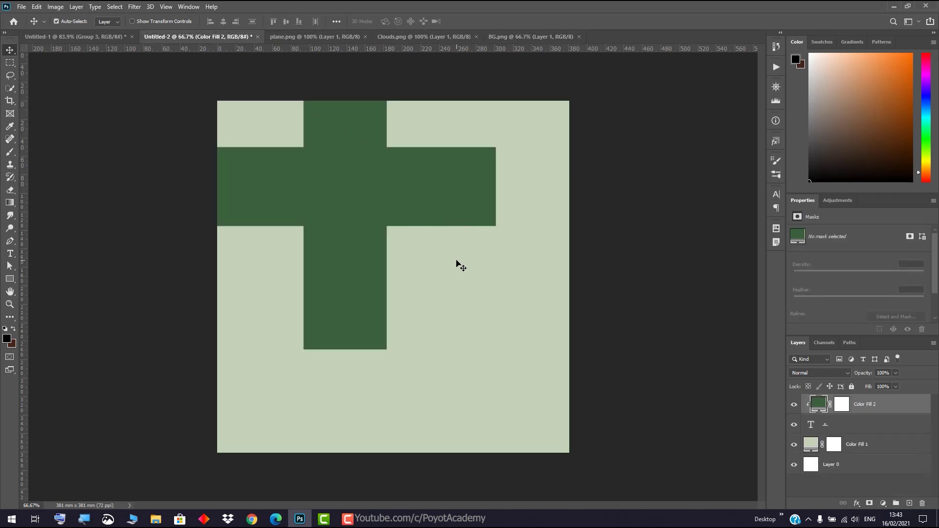
key("ctrl+v")
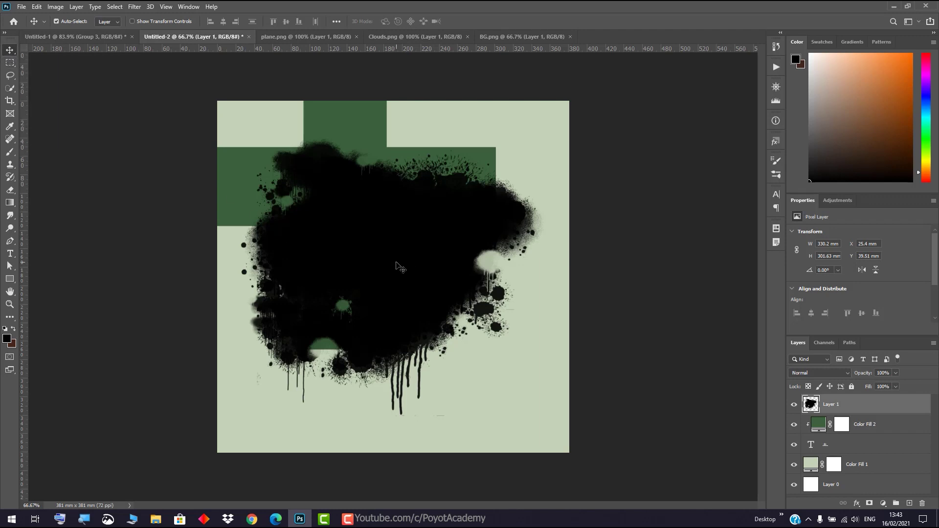
mouse_move(400, 267)
left_mouse_down()
mouse_move(404, 231)
mouse_move(356, 218)
left_mouse_up()
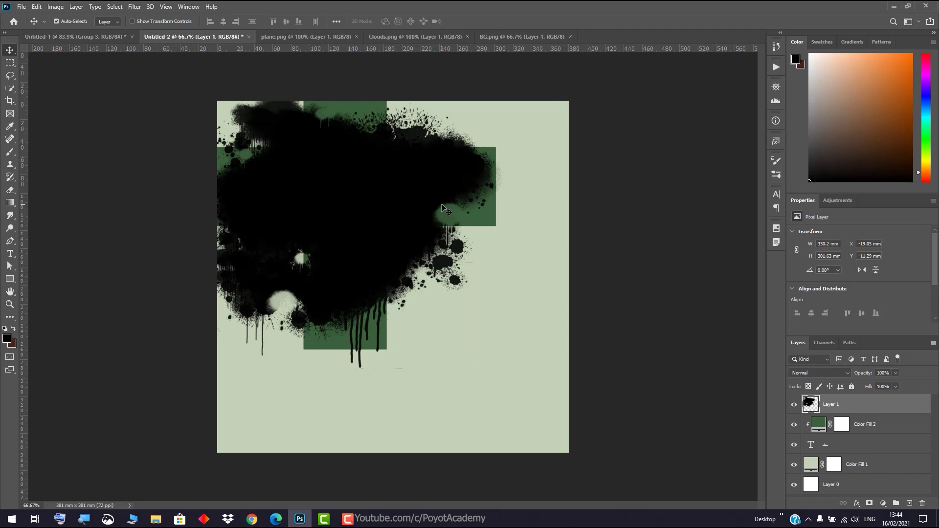
Copy the whole Istanbul skyline mosque photo into the Untitled-2 design and position it so it covers the splatter.
left_click(692, 36)
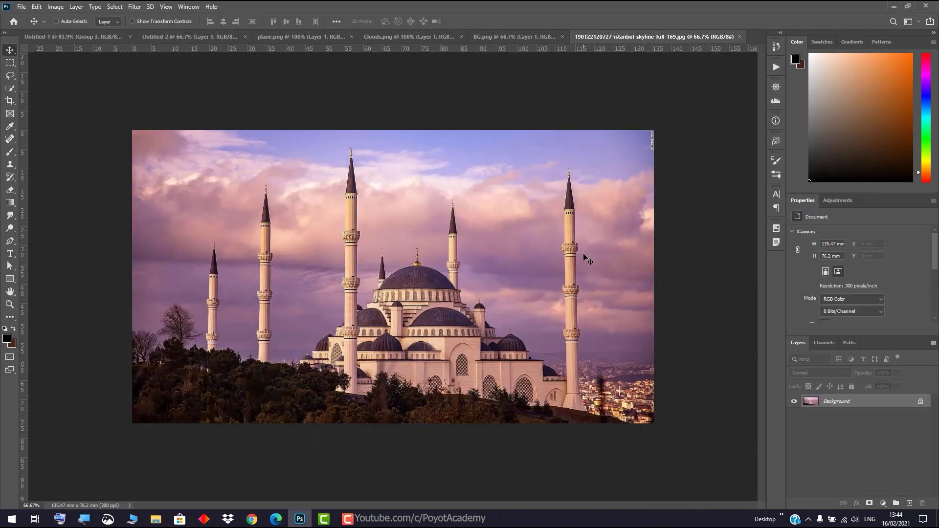
key("ctrl+a")
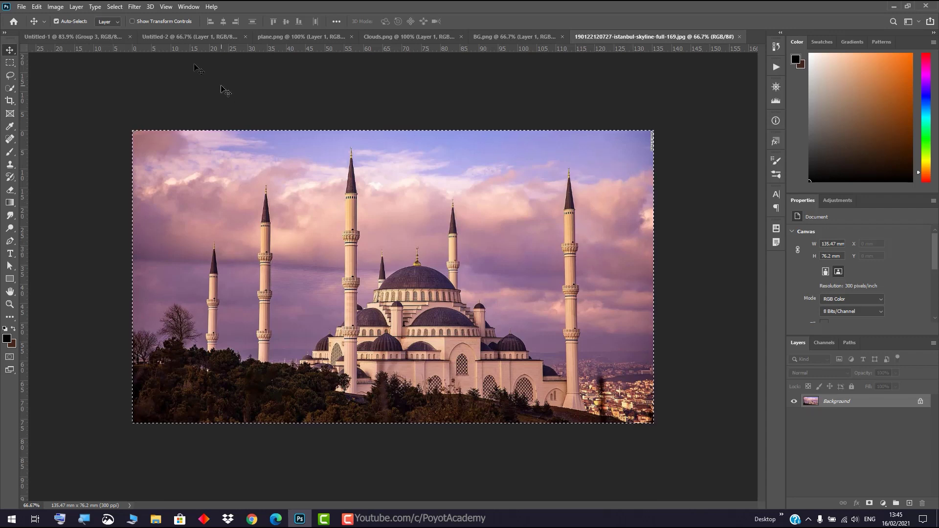
left_click(191, 37)
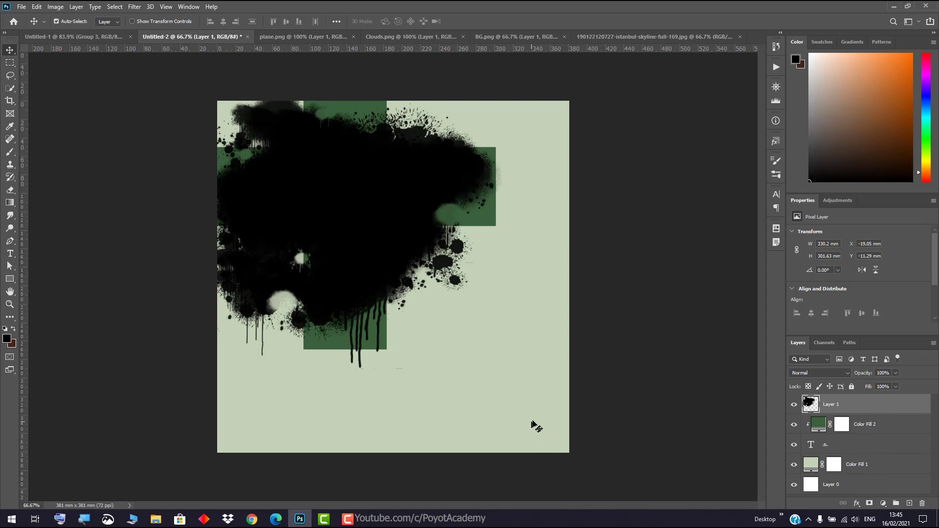
key("ctrl")
key("ctrl+v")
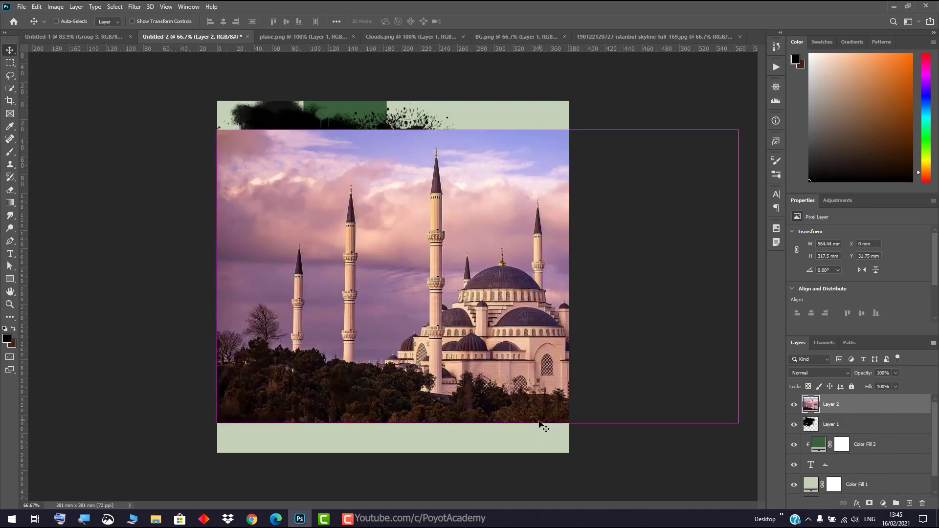
left_click_drag(491, 365, 325, 300)
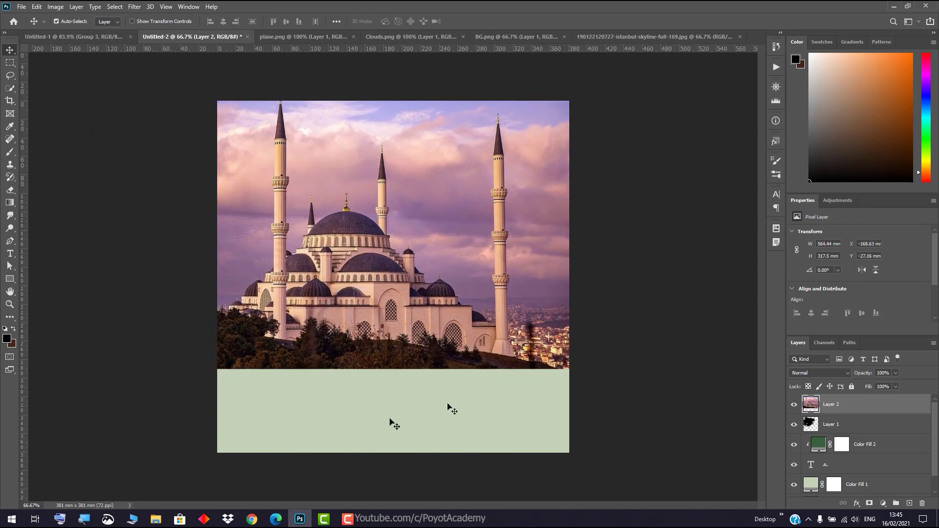
Clip the mosque photo to the ink splatter layer and shift it slightly up and left within the splatter.
right_click(869, 408)
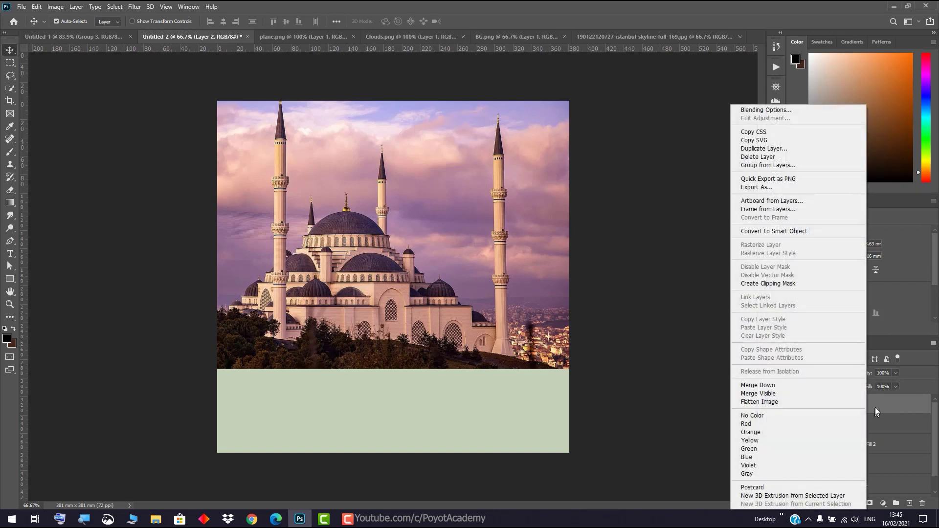
left_click(785, 288)
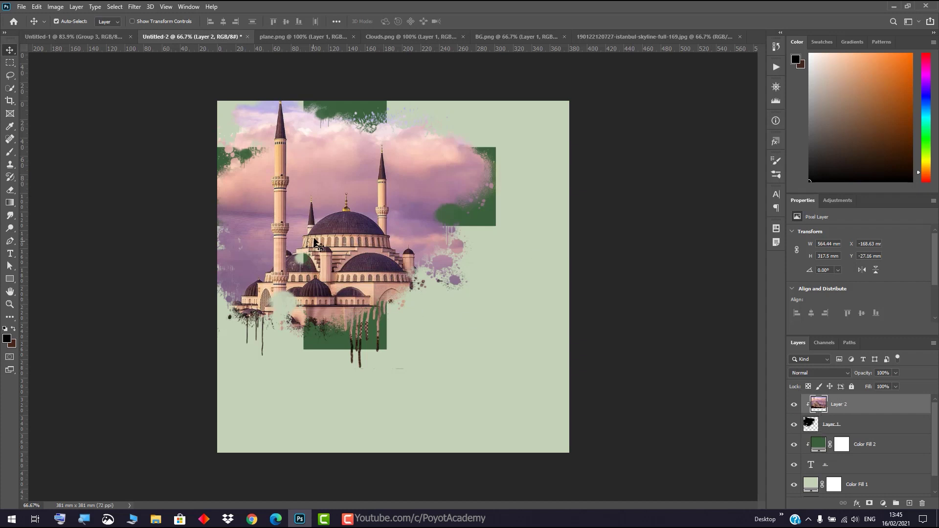
left_click_drag(356, 265, 337, 237)
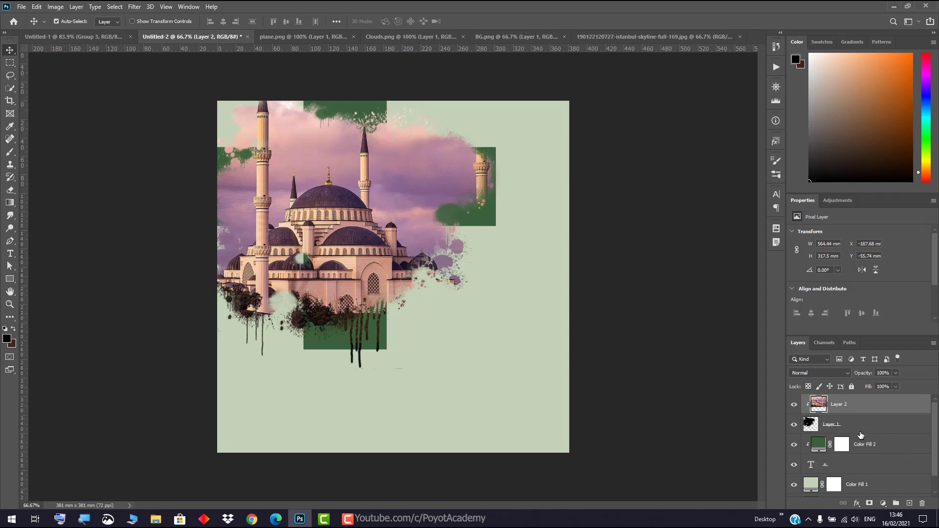
Draw a rectangle shape about 954 × 810 px above the dark green fill layer, framing the plus sign and extending past the canvas's upper-left corner.
left_click(902, 451)
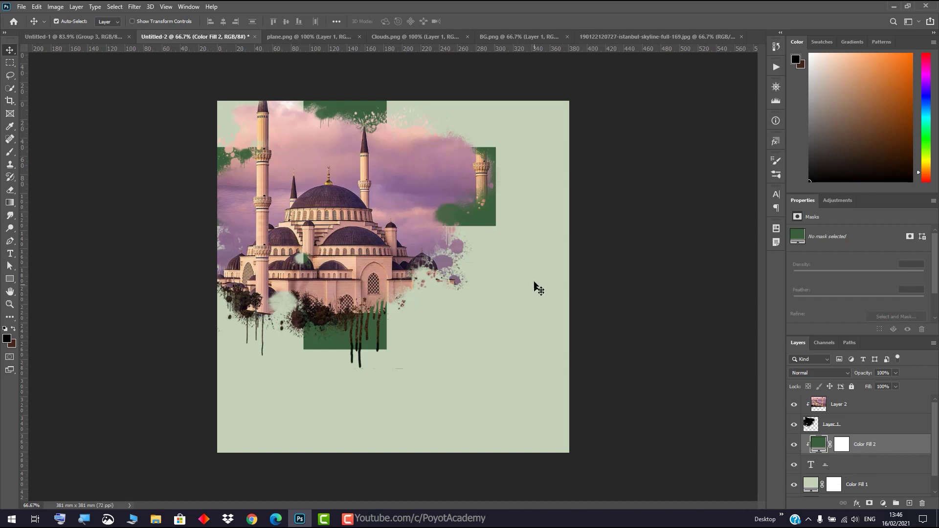
left_click(10, 278)
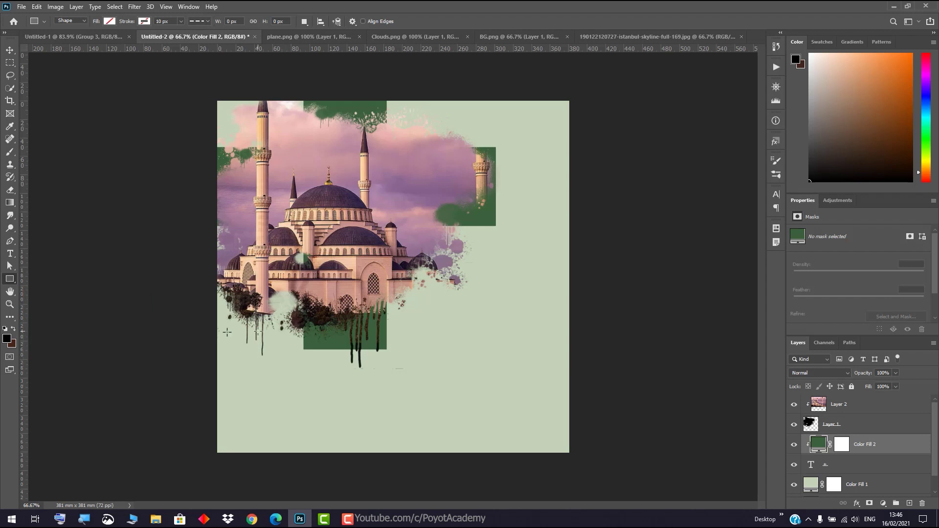
left_click_drag(186, 350, 497, 87)
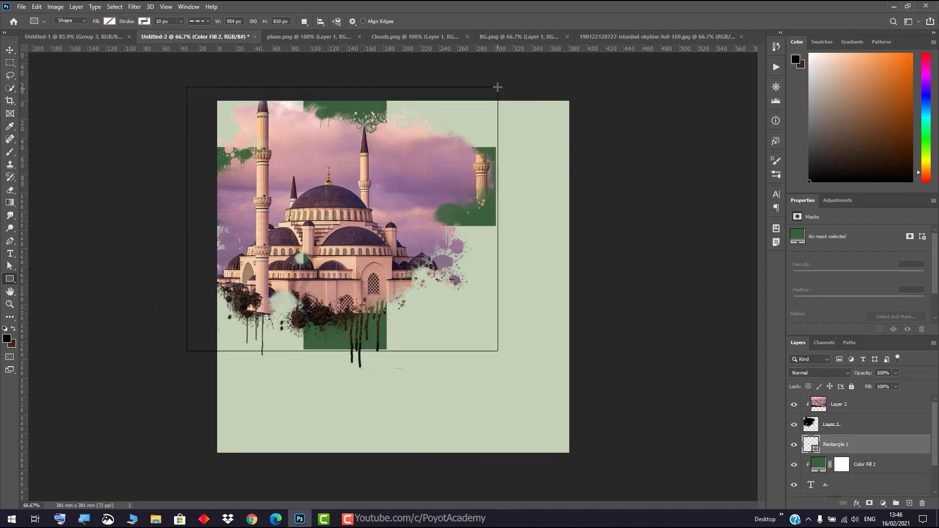
Try a black fill on the rectangle and return it to no fill.
left_click(110, 21)
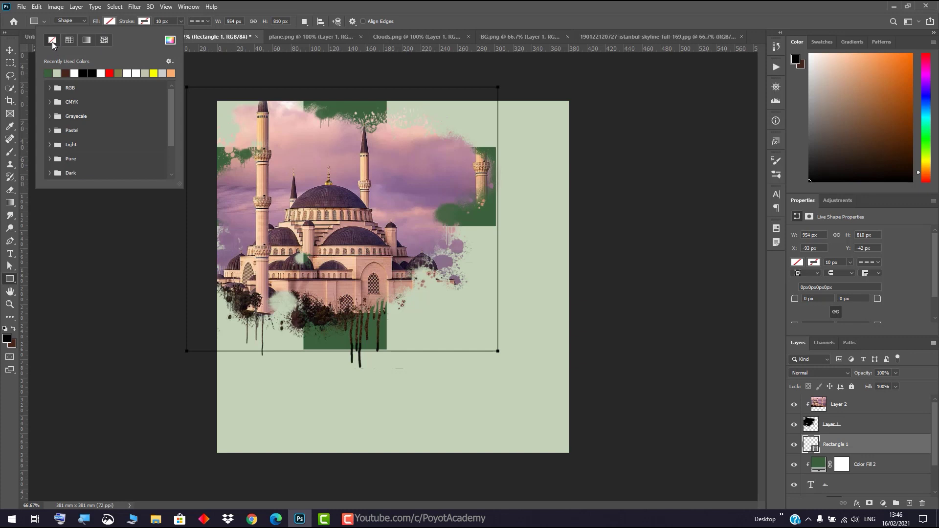
left_click(92, 74)
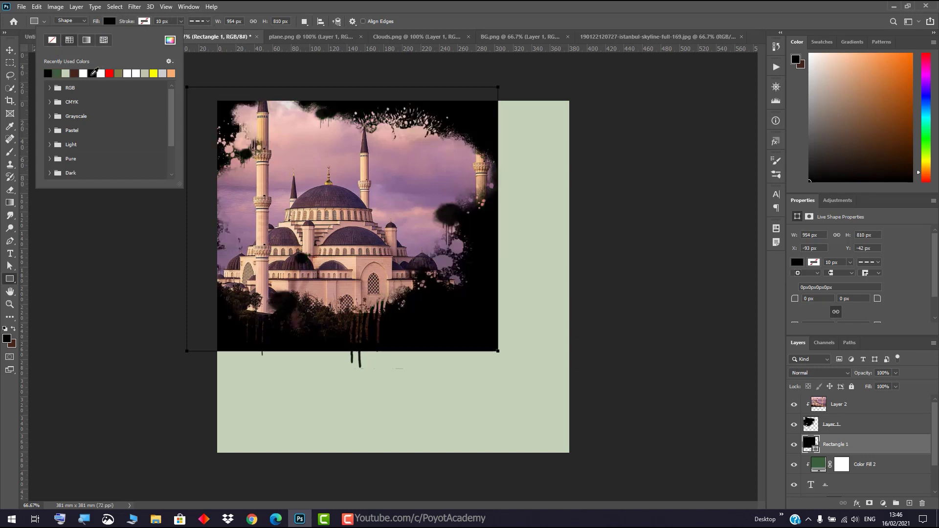
left_click(53, 42)
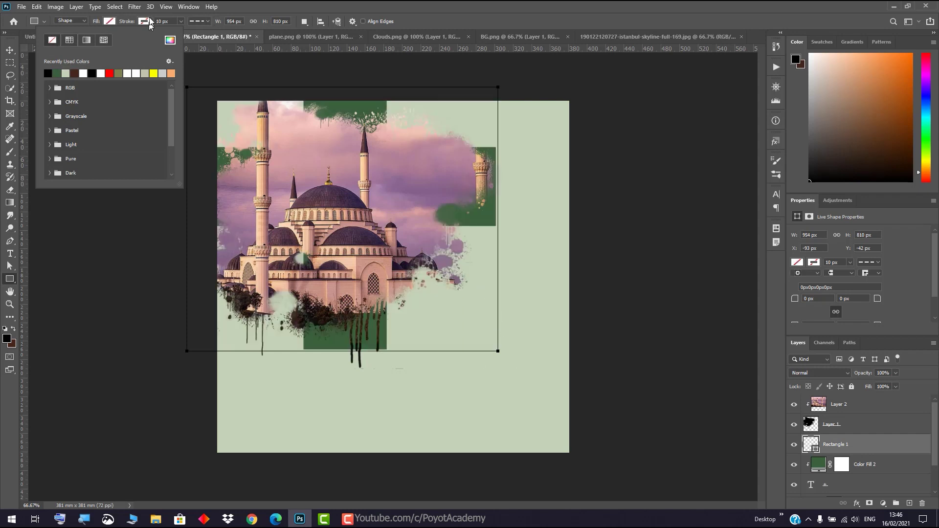
left_click(259, 5)
Give the rectangle a black stroke.
left_click(144, 22)
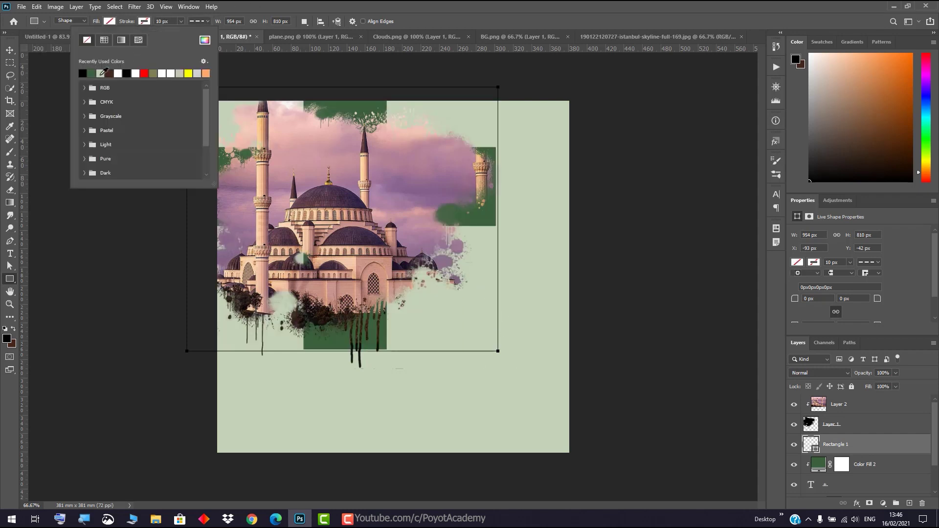
left_click(83, 74)
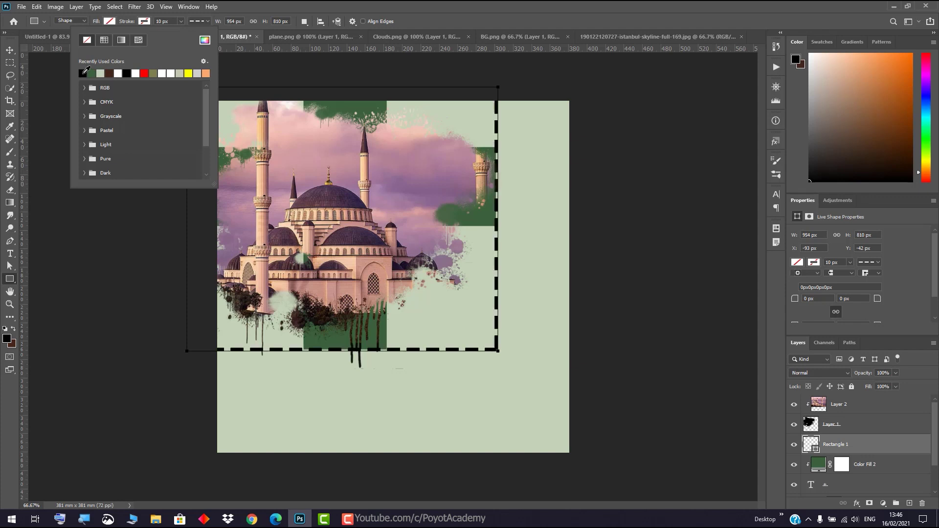
left_click(573, 12)
Try a solid line style for the rectangle's stroke and return it to the dashed style.
left_click(198, 21)
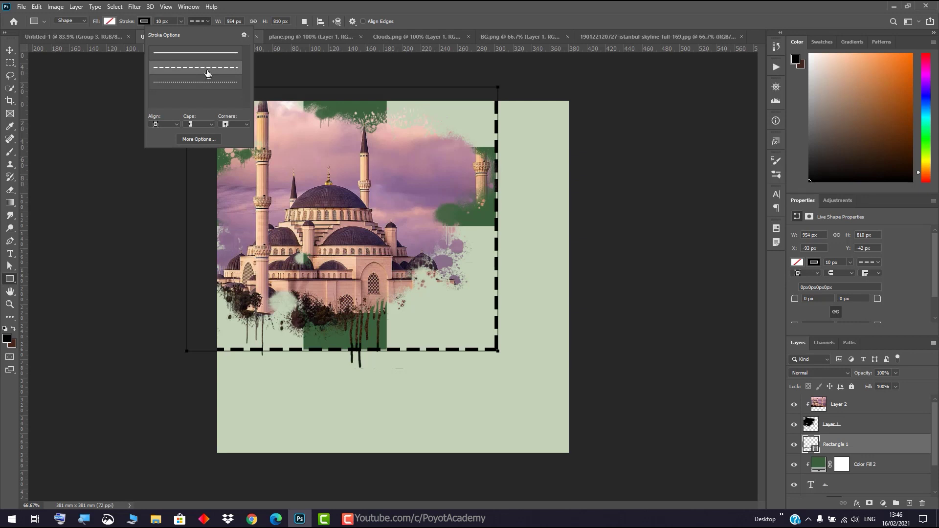
left_click(208, 58)
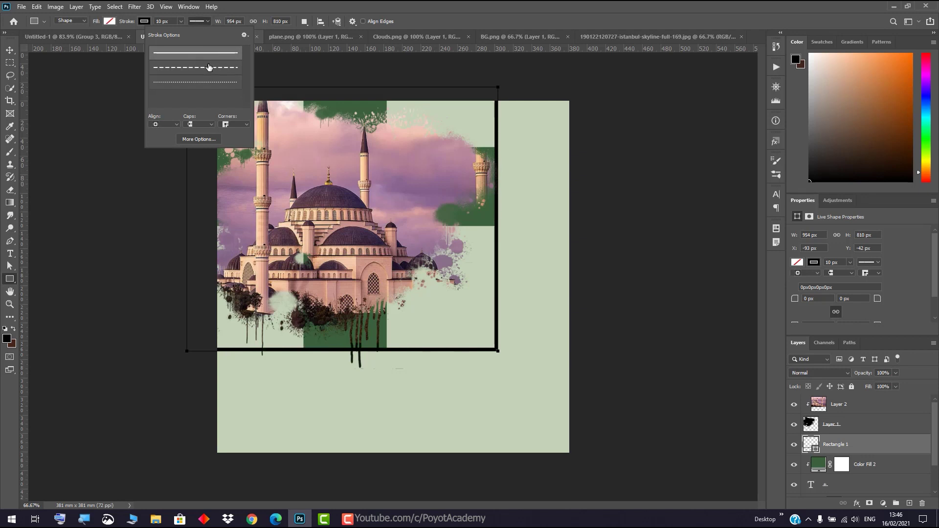
left_click(208, 67)
left_click(557, 22)
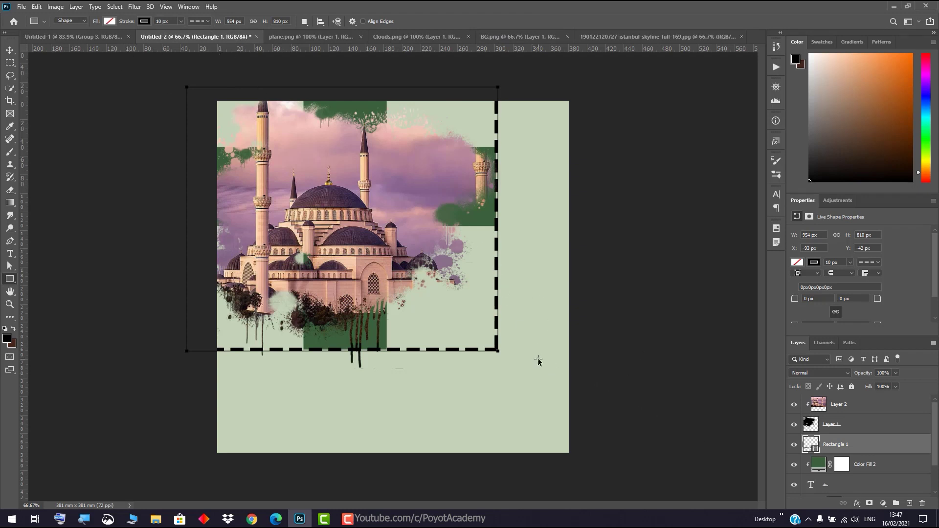
Rotate the dashed rectangle about 6.9° clockwise, shift it slightly left, and accept converting it to a regular path.
key("ctrl+t")
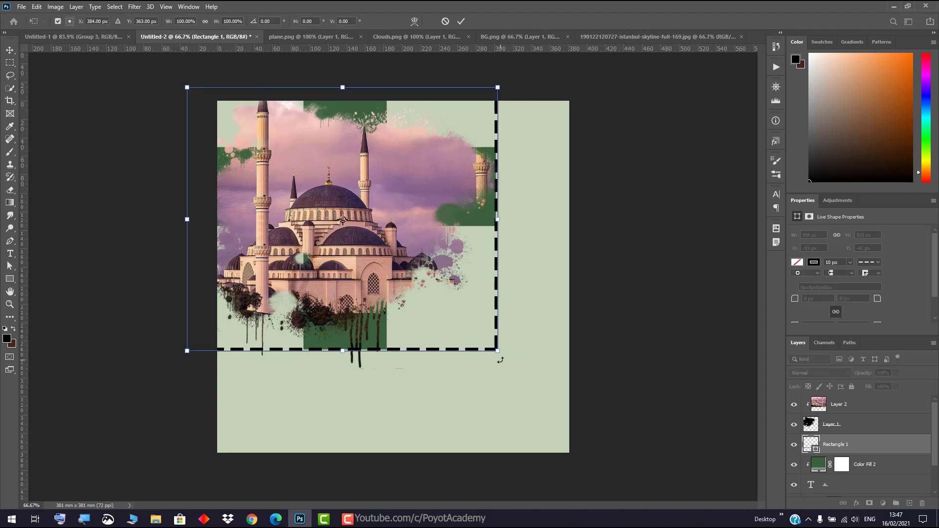
left_click_drag(505, 357, 491, 383)
mouse_move(454, 344)
left_mouse_down()
mouse_move(440, 345)
mouse_move(446, 351)
left_mouse_up()
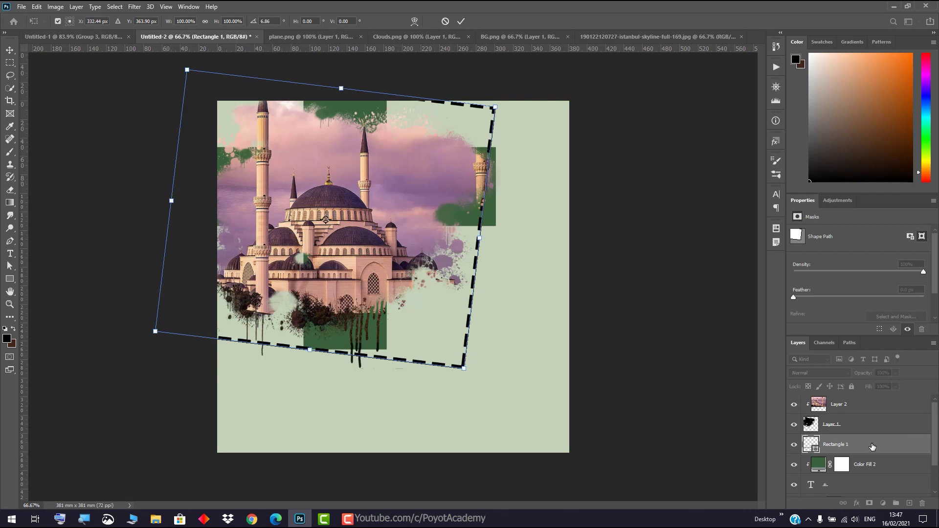
key("Return")
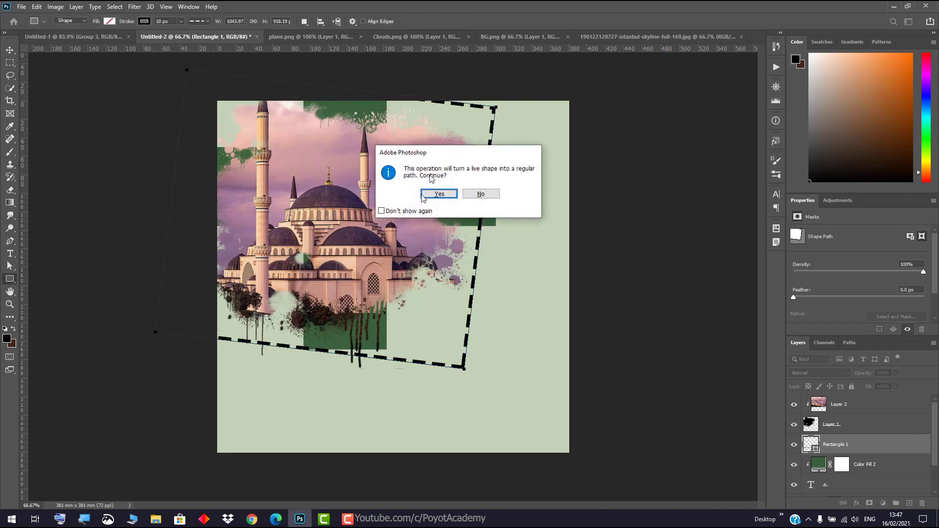
left_click(438, 193)
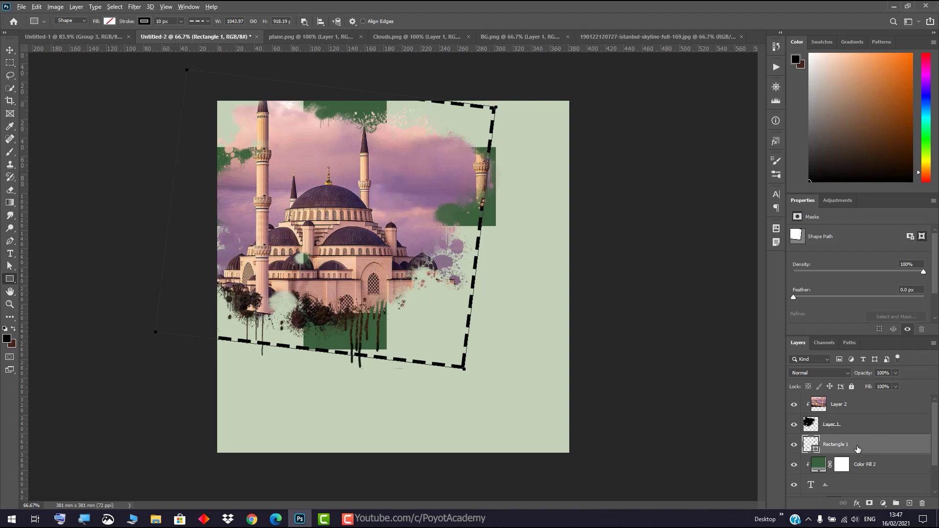
Duplicate the dashed rectangle layer.
left_click_drag(858, 448, 856, 435)
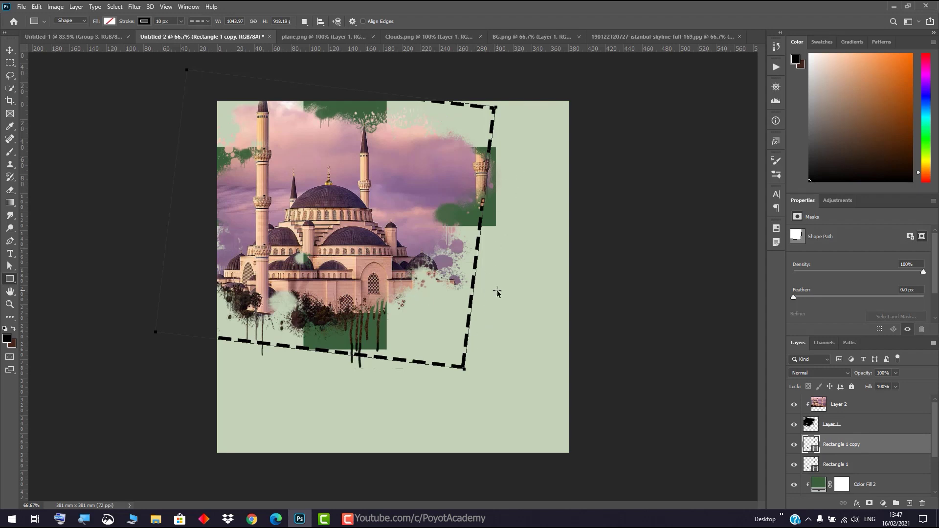
Rotate the duplicated dashed rectangle about 6.6° clockwise and set its stroke width to 7 px.
key("ctrl+t")
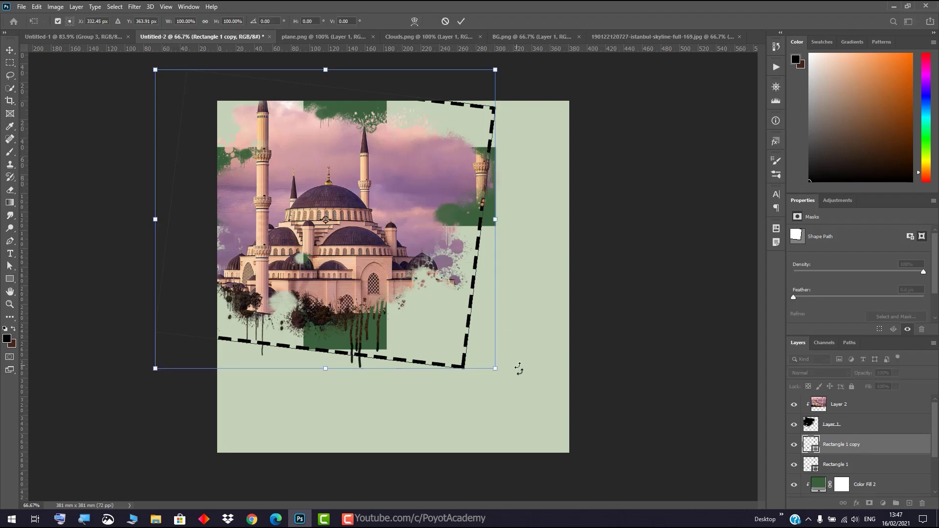
left_click_drag(513, 378, 494, 392)
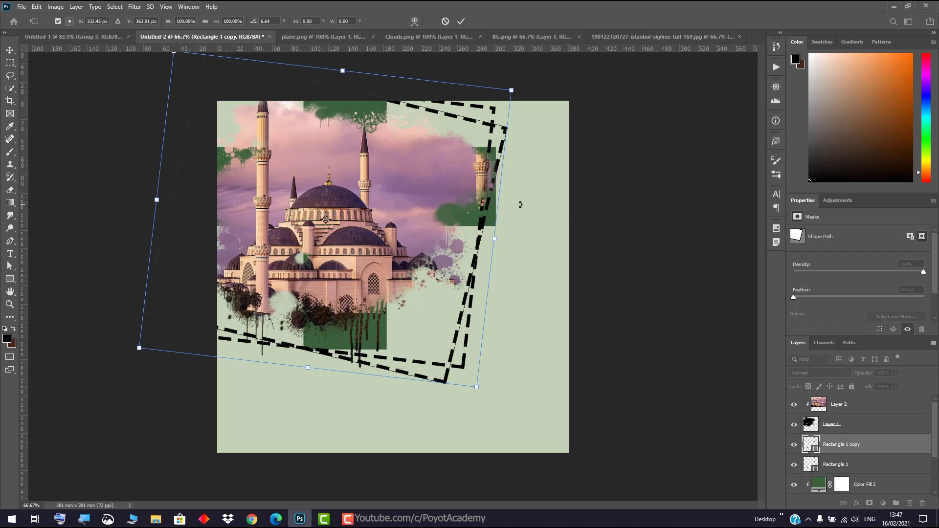
key("Return")
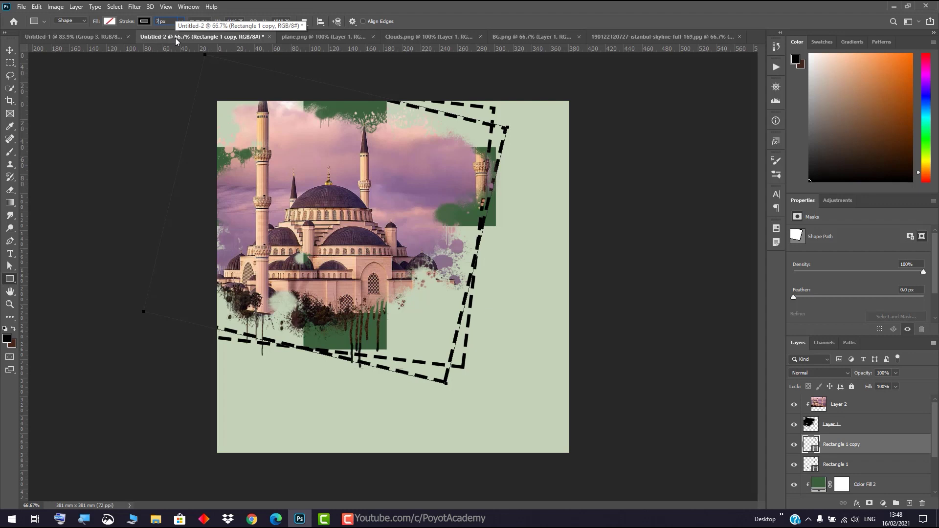
key("Return")
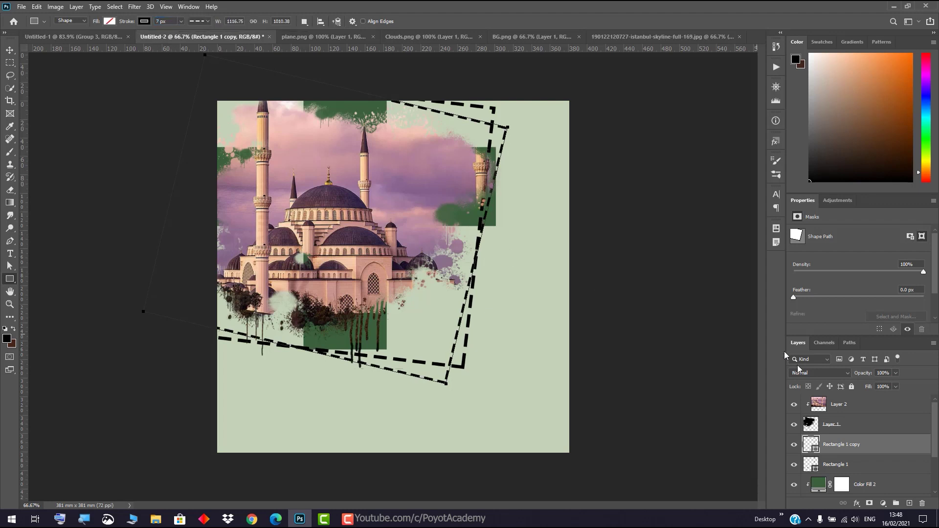
Move both dashed rectangle layers below the plus sign text layer, directly above the pale green fill.
key("alt+bracketright")
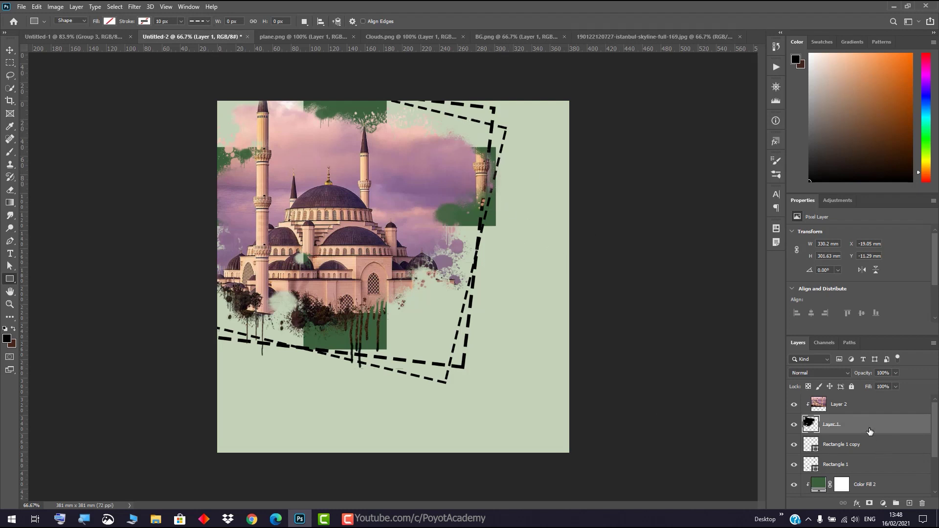
left_click(862, 444)
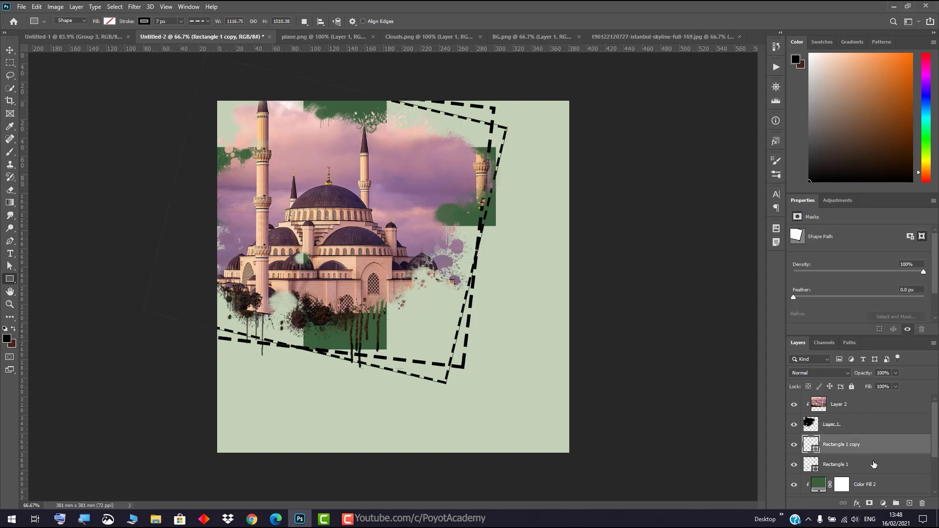
left_click(875, 465, "shift")
scroll(880, 457, "down", 2)
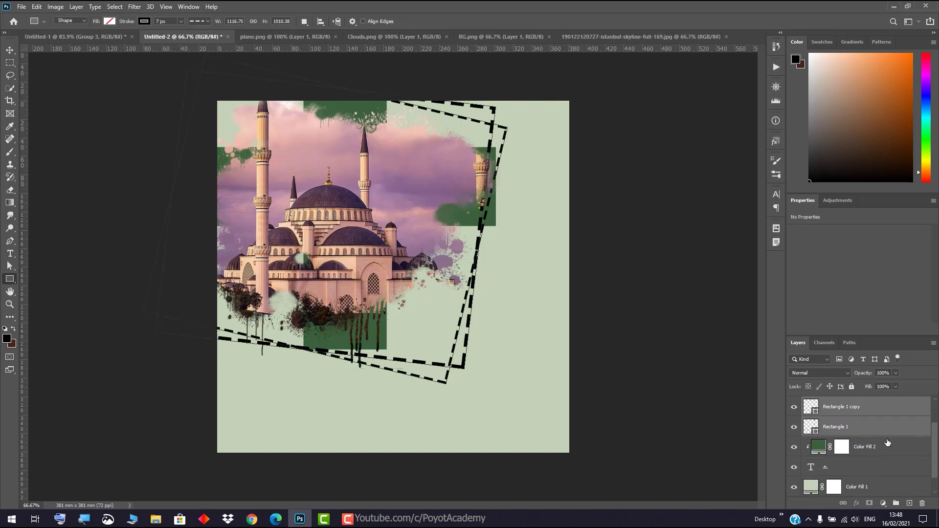
left_click_drag(879, 429, 877, 477)
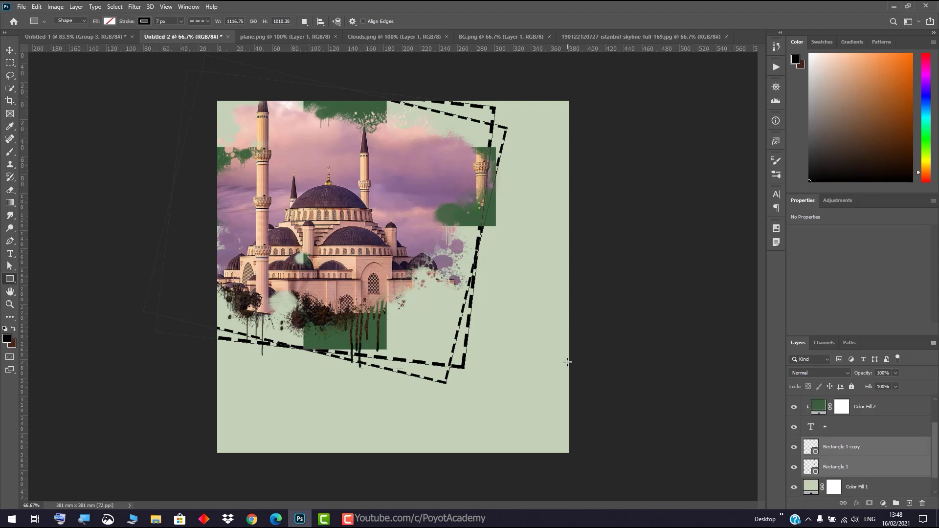
scroll(907, 427, "up", 2)
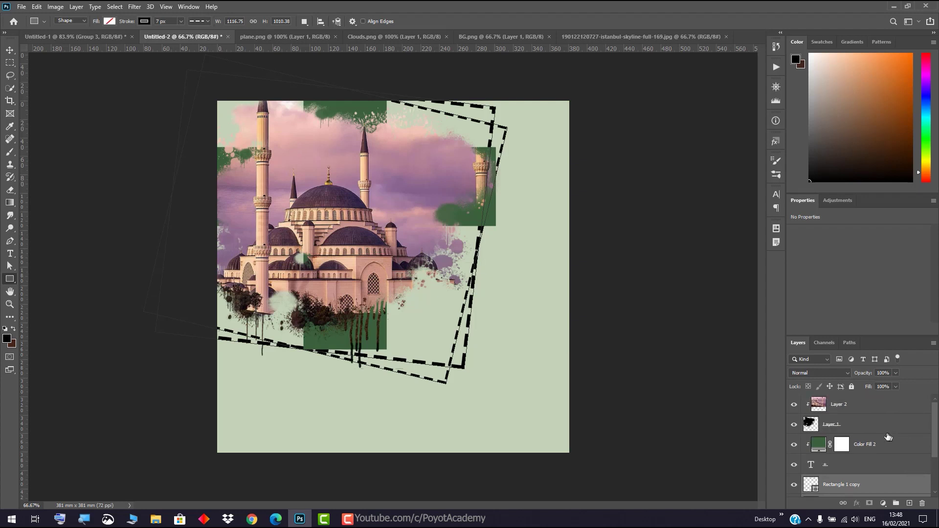
Copy the white plane from plane.png and paste it into the Untitled-2 design directly above the Color Fill 2 layer.
left_click(886, 429)
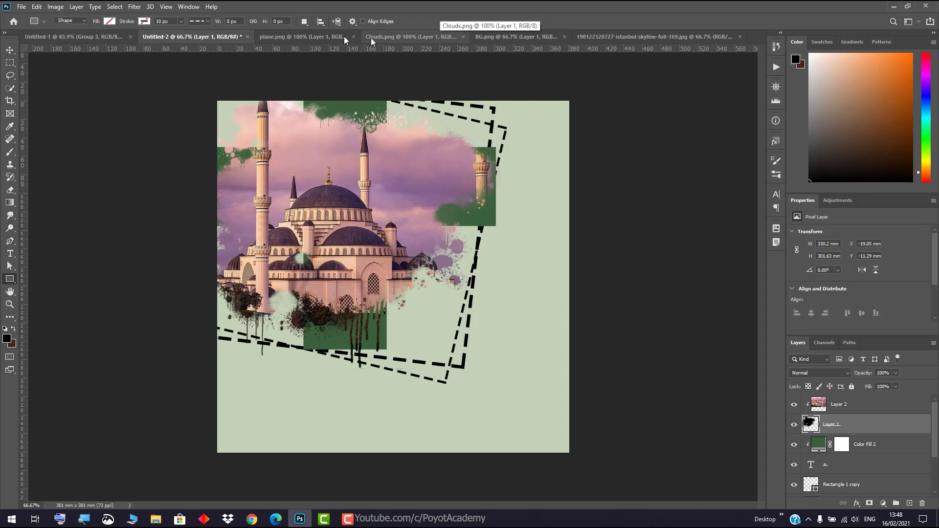
left_click(314, 38)
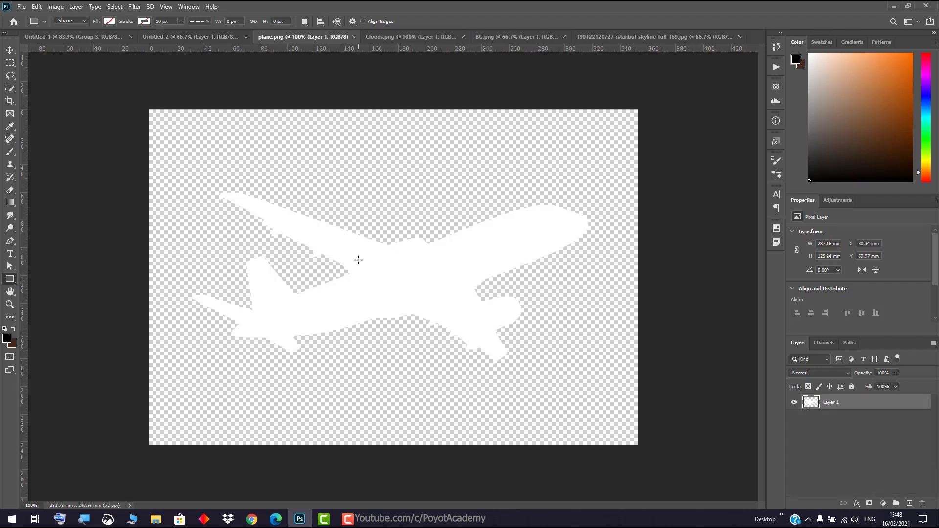
key("ctrl+a")
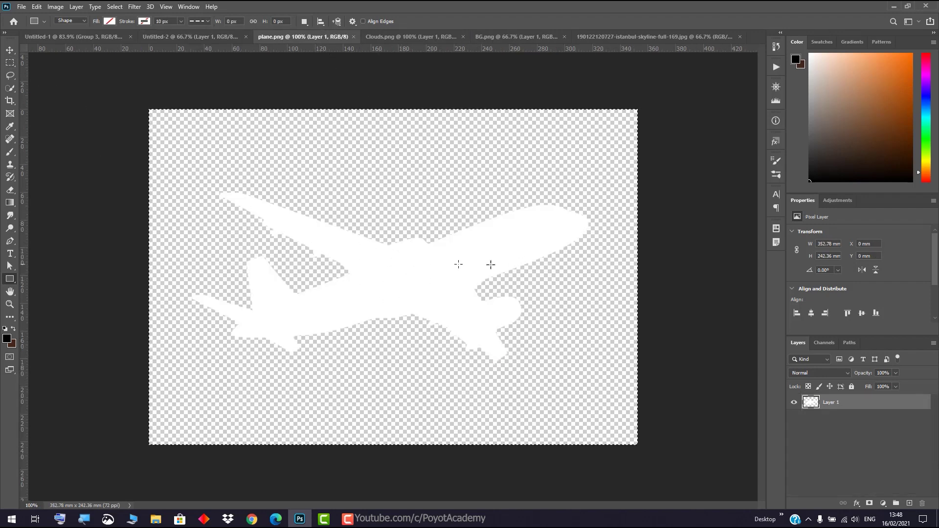
left_click(195, 37)
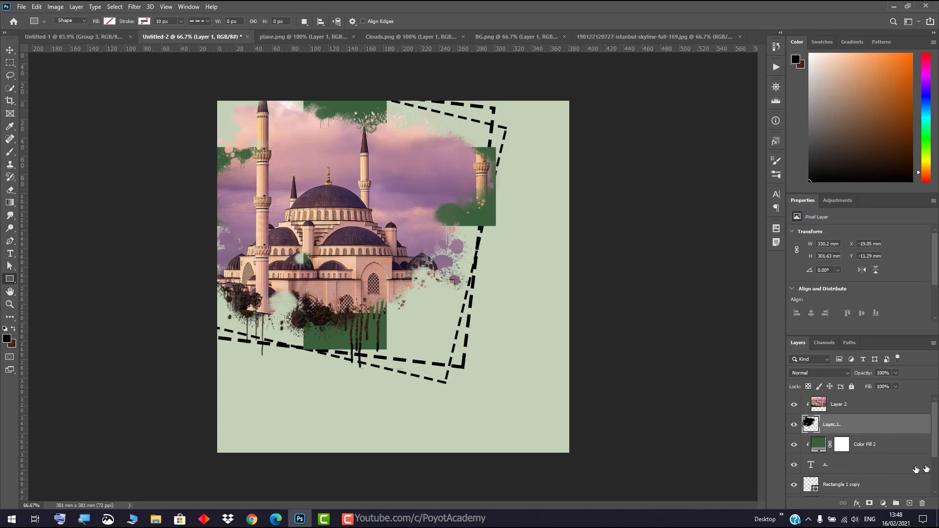
left_click(898, 449)
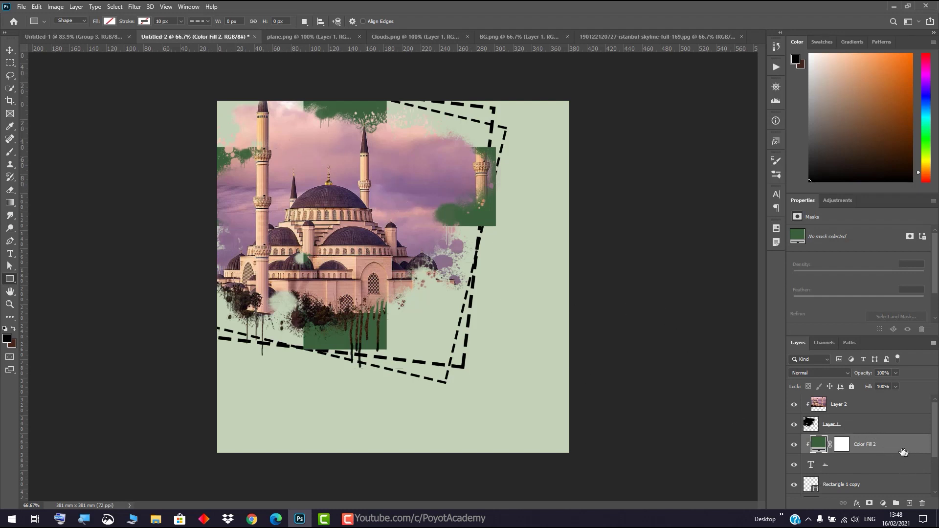
key("ctrl+v")
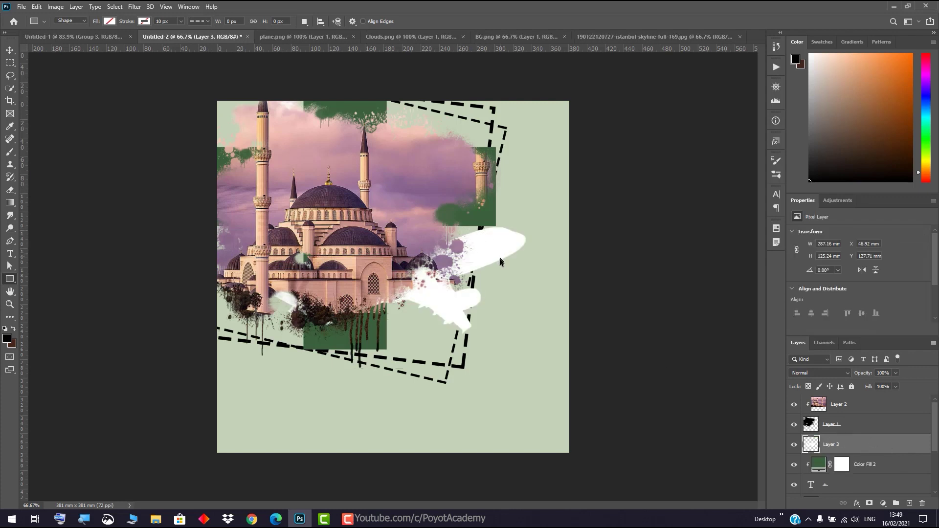
Scale the plane to about 54% and place it beside the mosque, over the side edges of the dashed frames.
key("ctrl+t")
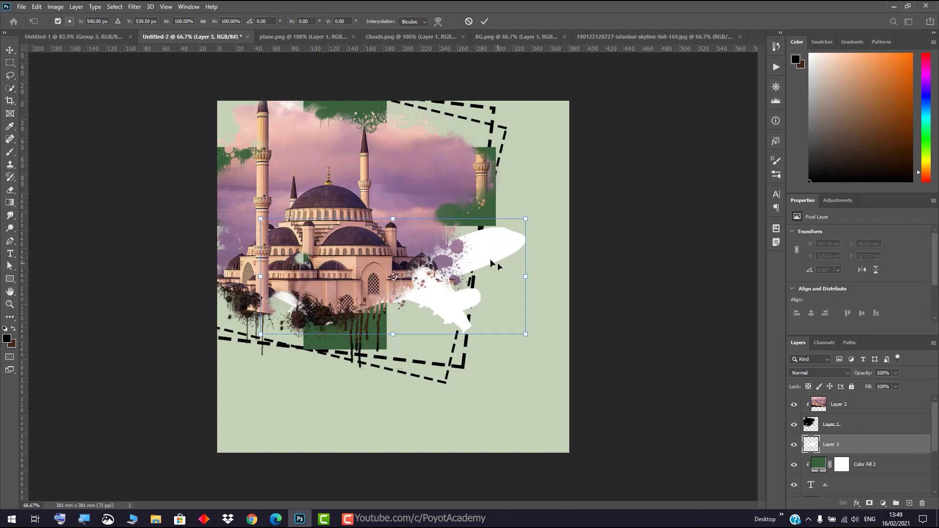
left_click_drag(486, 263, 532, 233)
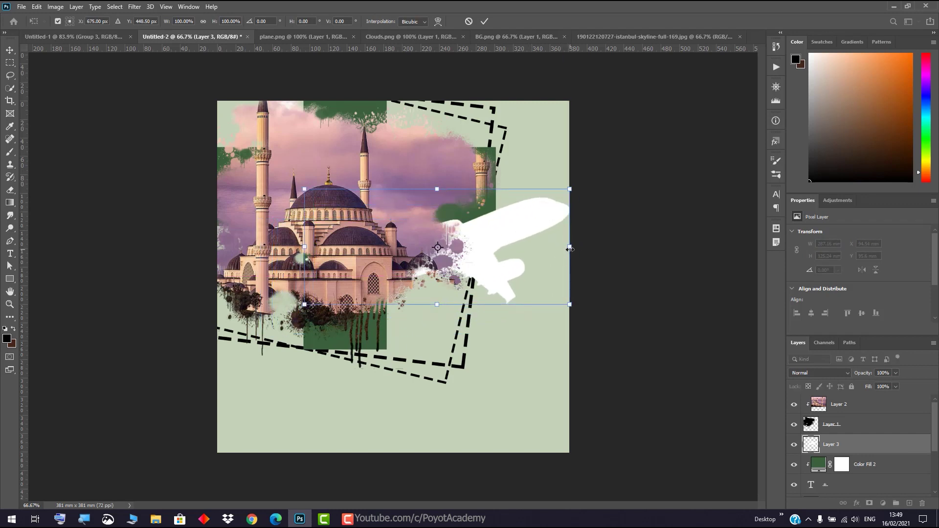
left_click_drag(566, 247, 506, 231)
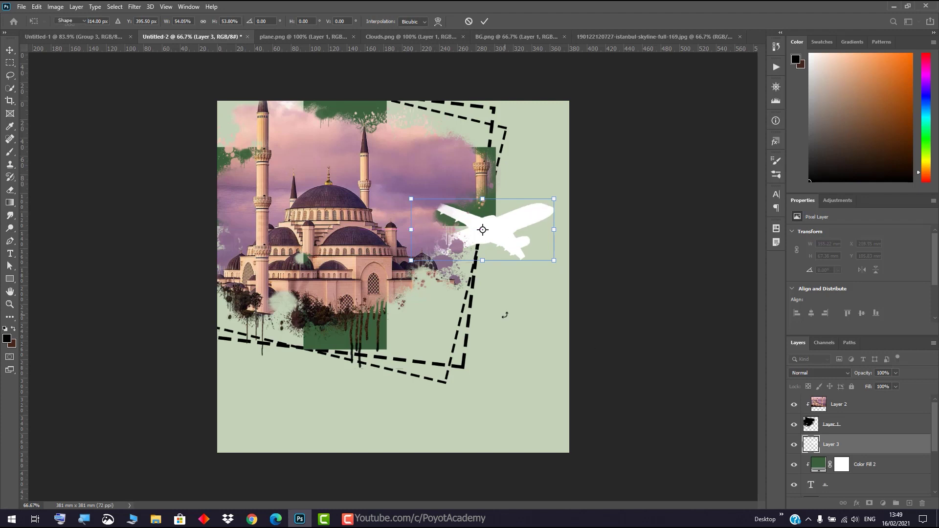
key("Return")
key("u")
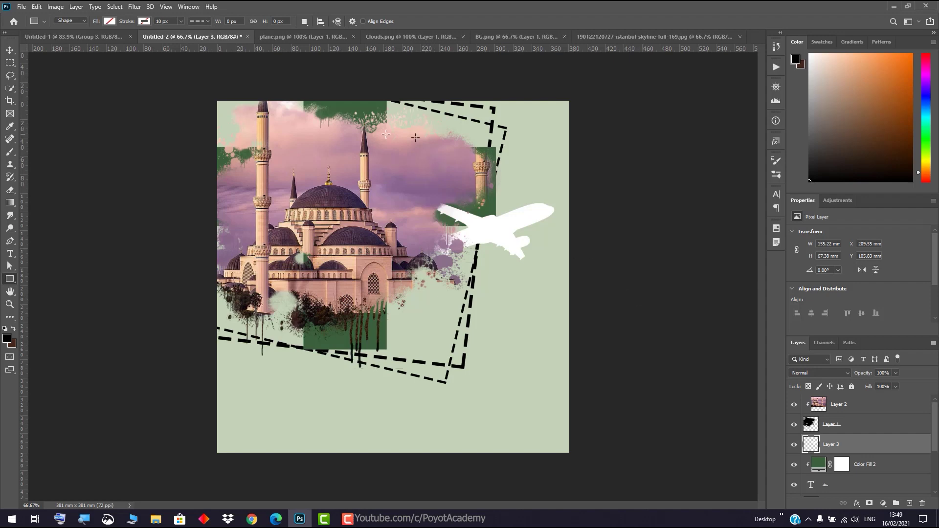
Copy the clouds from Clouds.png and paste them into the Untitled-2 design above the mosque photo layer.
left_click(411, 38)
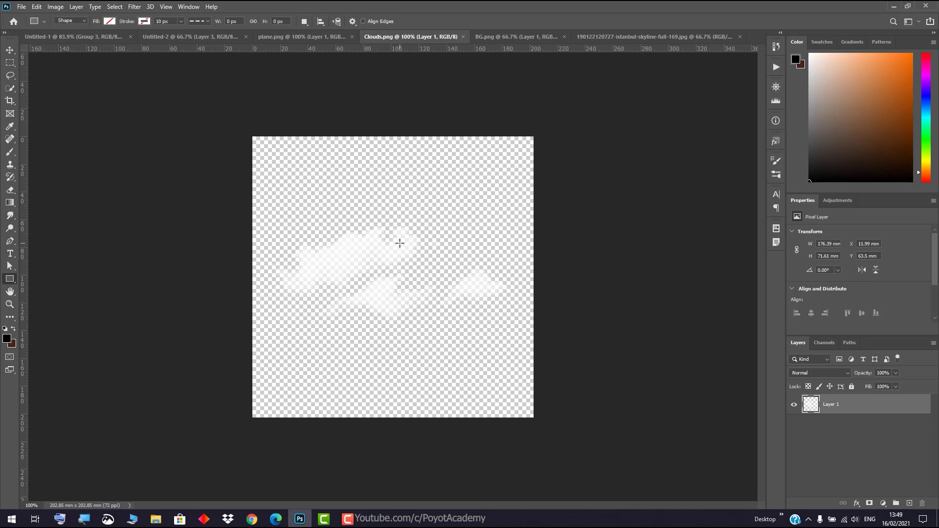
key("ctrl+a")
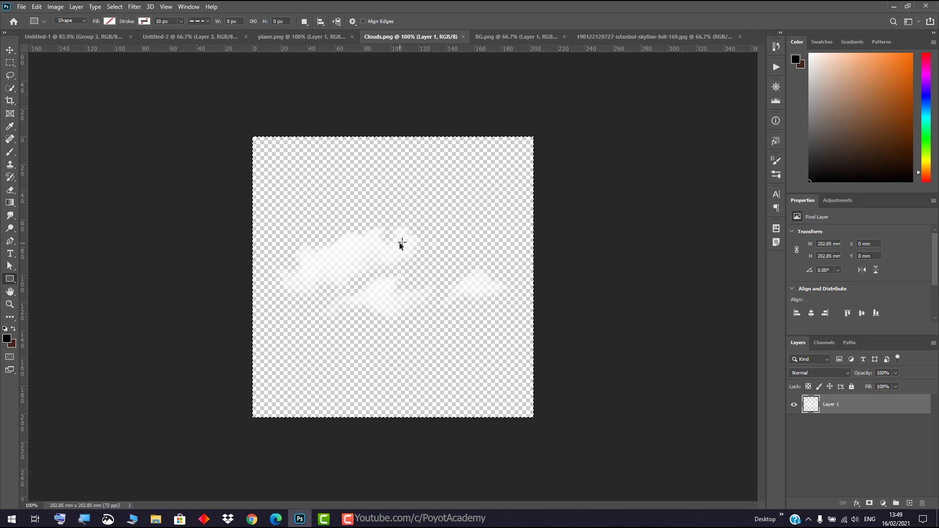
left_click(201, 36)
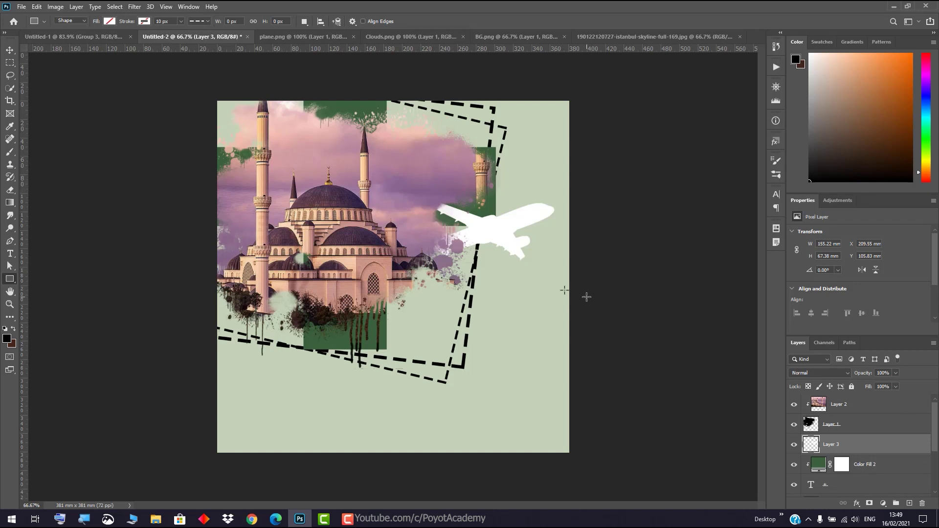
left_click(872, 409)
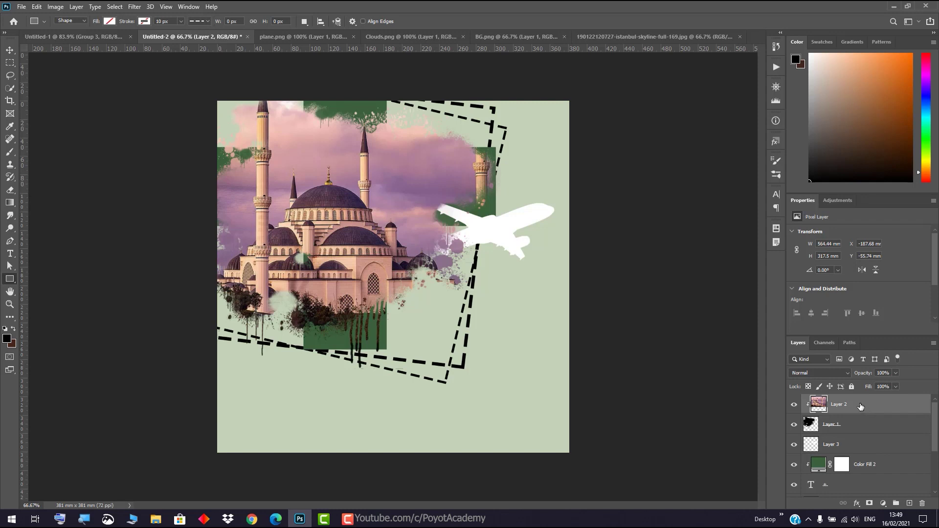
key("ctrl+v")
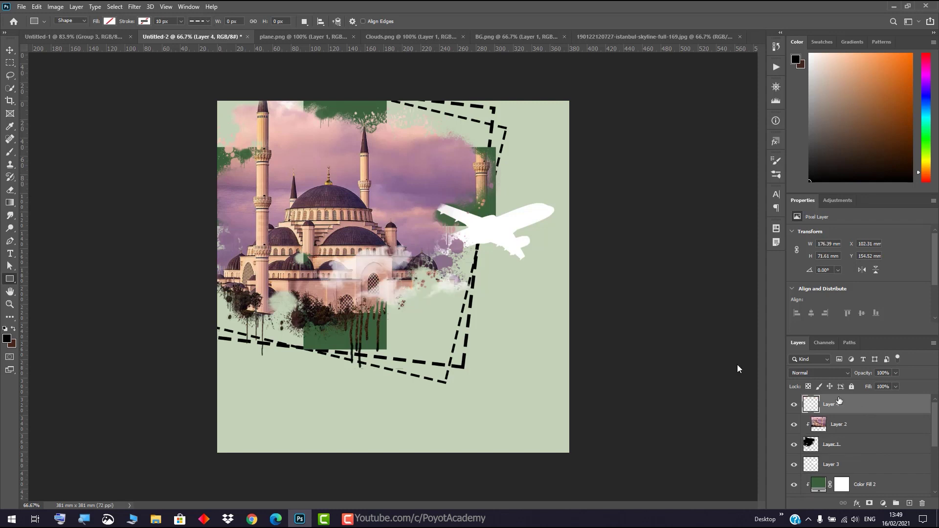
Move the clouds up into the sky over the upper right part of the mosque photo, above the plane.
left_click(10, 52)
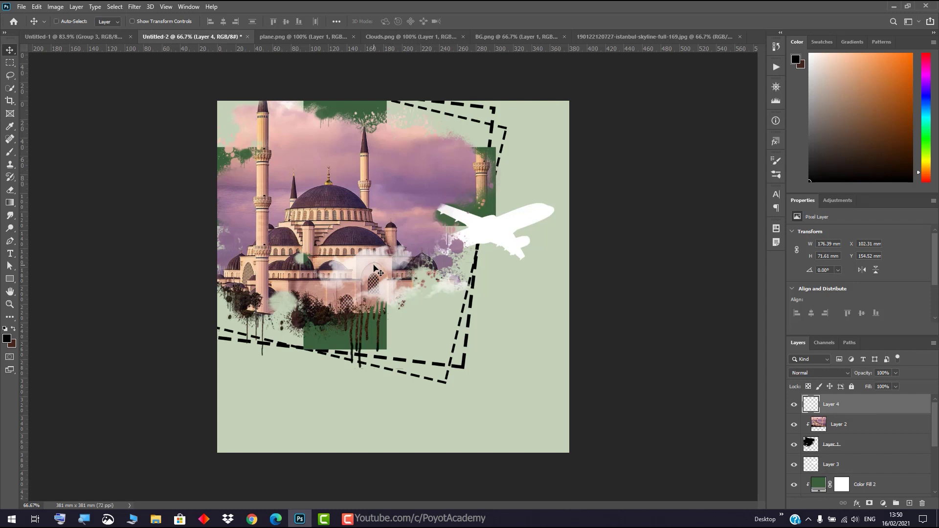
key("ctrl")
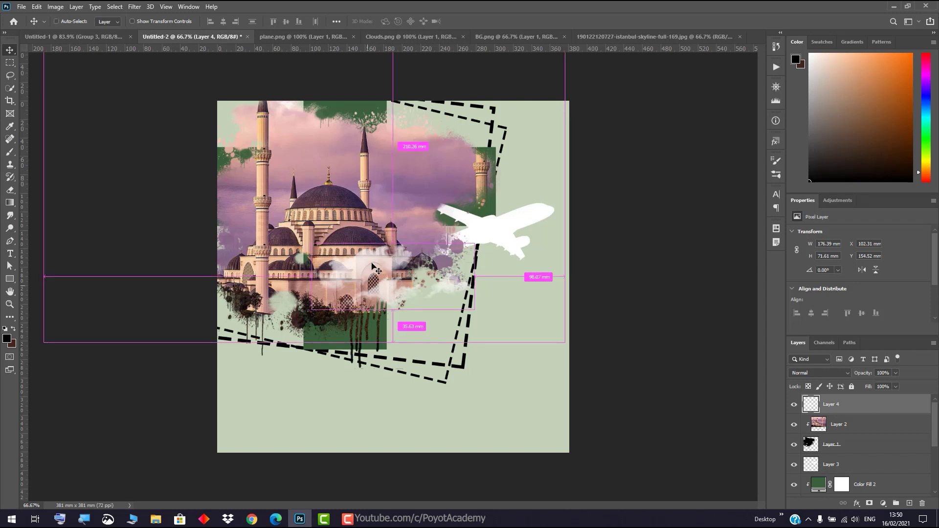
left_click_drag(372, 264, 428, 133)
key("ctrl")
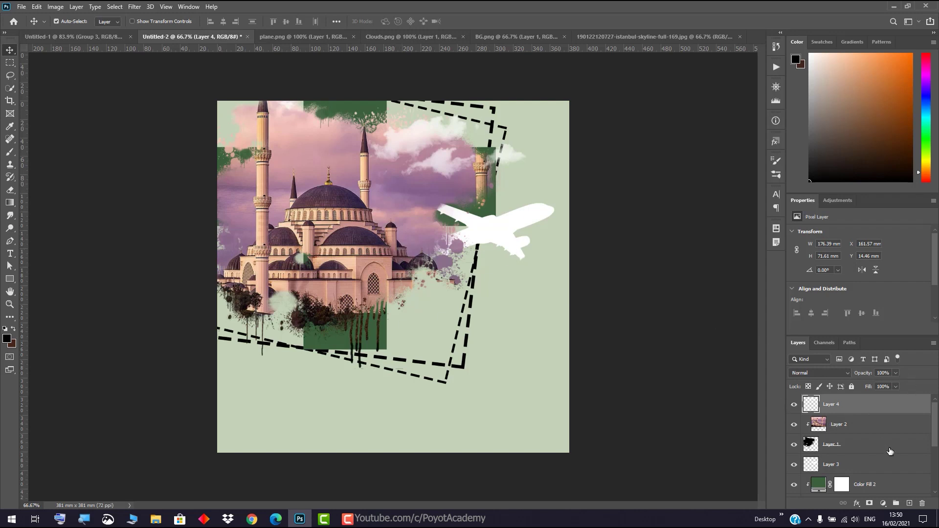
Hide and reshow the pale green fill and Rectangle 1 layers to identify what each contains.
scroll(891, 451, "down", 5)
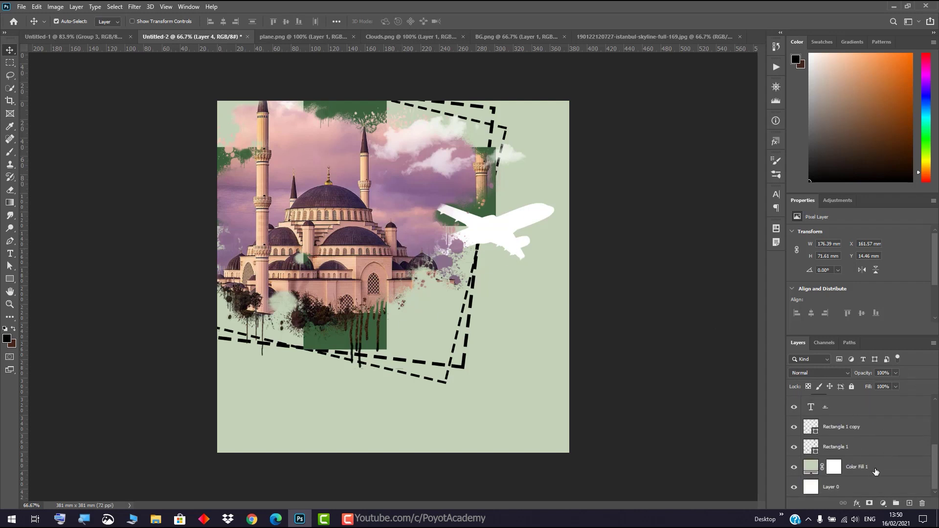
left_click(854, 472)
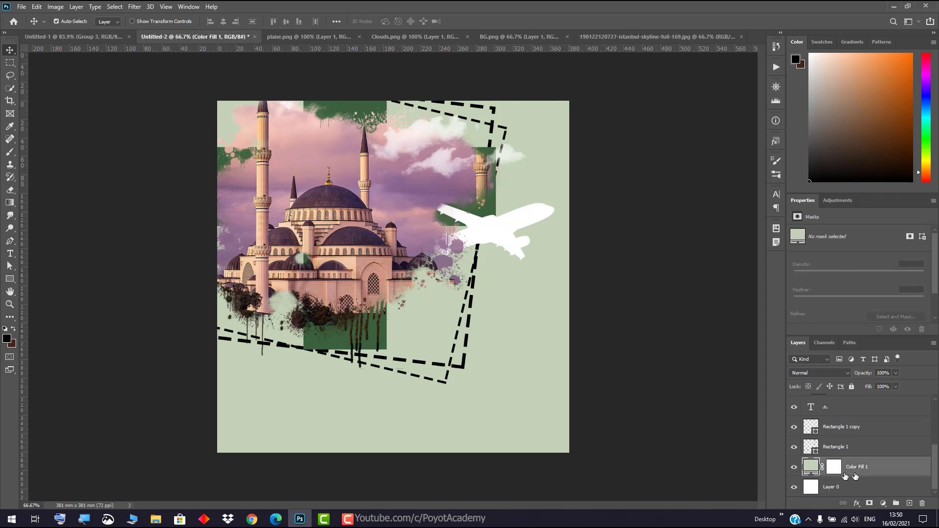
left_click(794, 468)
left_click(794, 467)
left_click(866, 448)
left_click(793, 449)
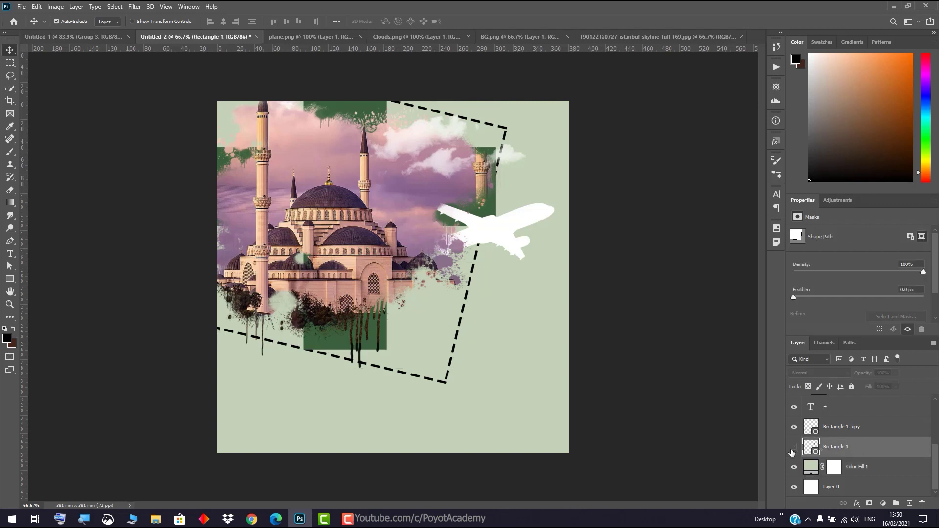
left_click(793, 448)
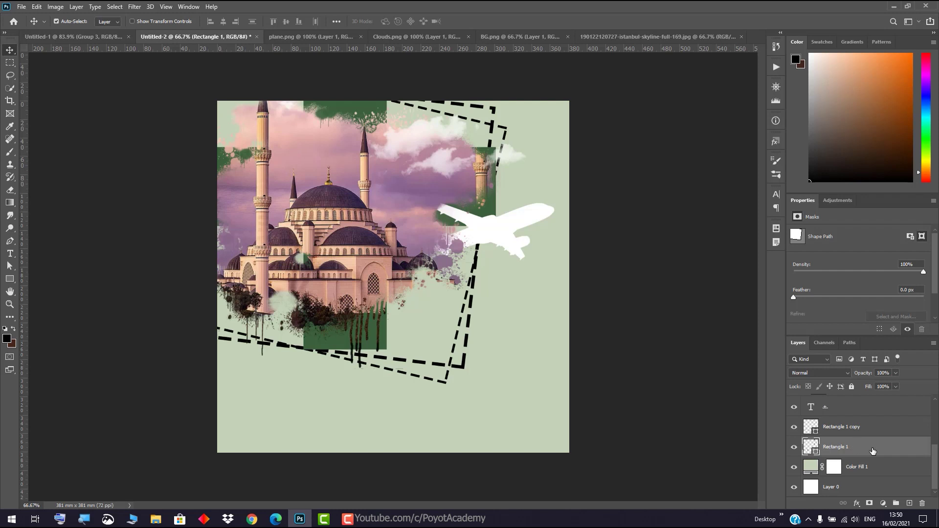
Group all layers from Rectangle 1 up to the clouds, leaving the pale green fill and Layer 0 outside.
scroll(879, 450, "up", 5)
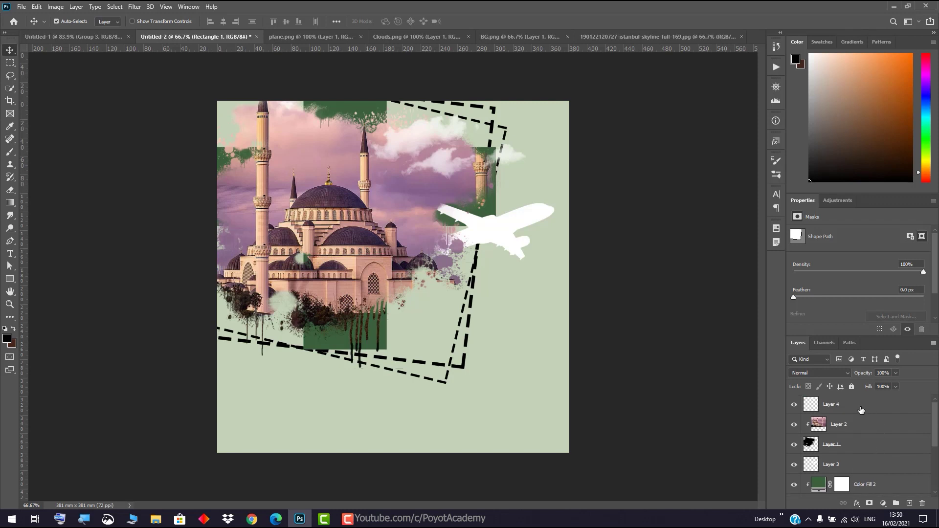
left_click(861, 410, "shift")
scroll(888, 441, "down", 5)
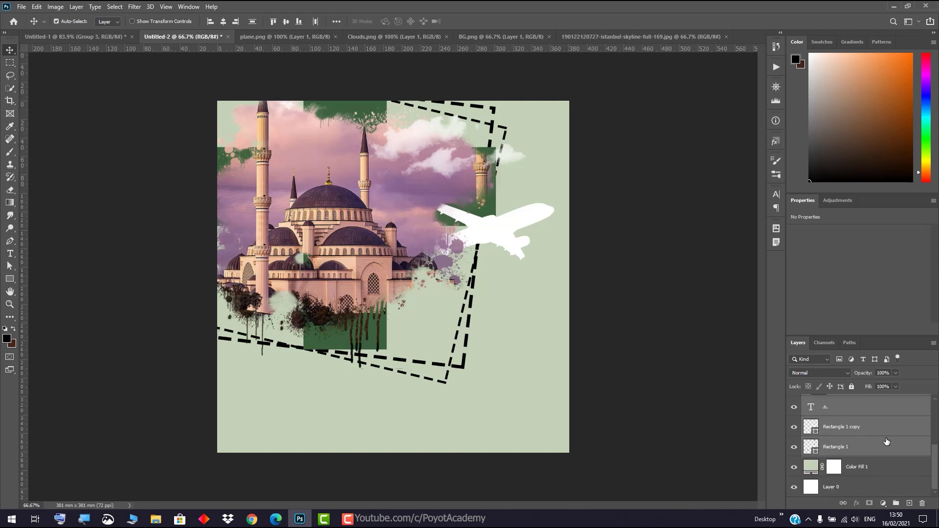
scroll(876, 447, "up", 5)
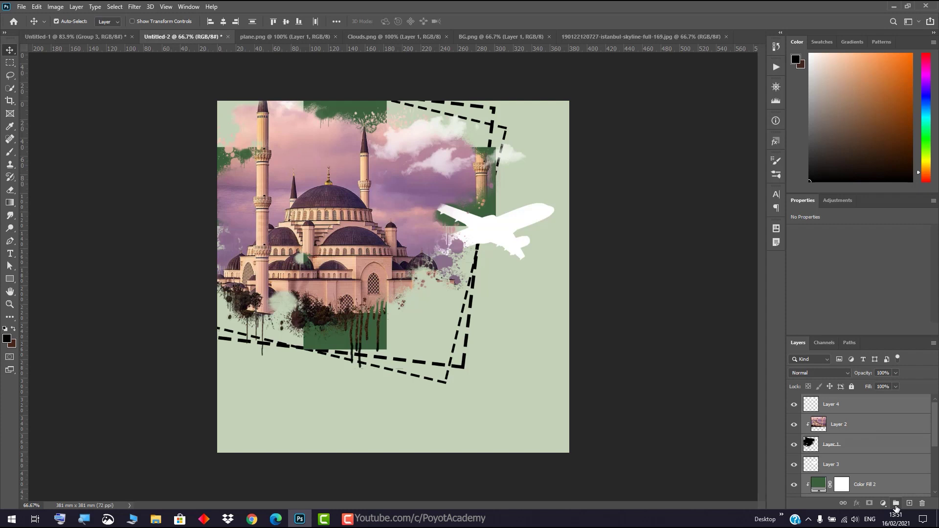
left_click(896, 504)
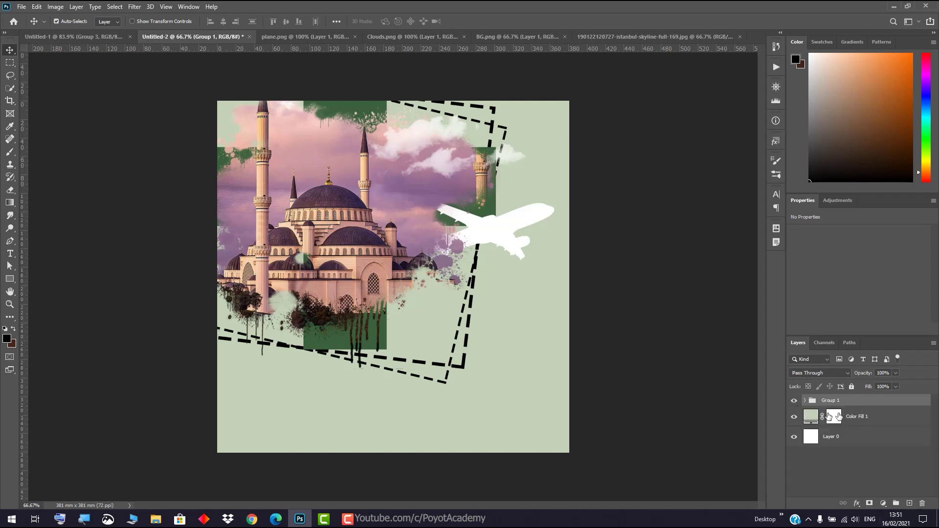
Hide and reshow Group 1, and look through the layers it contains.
left_click(794, 401)
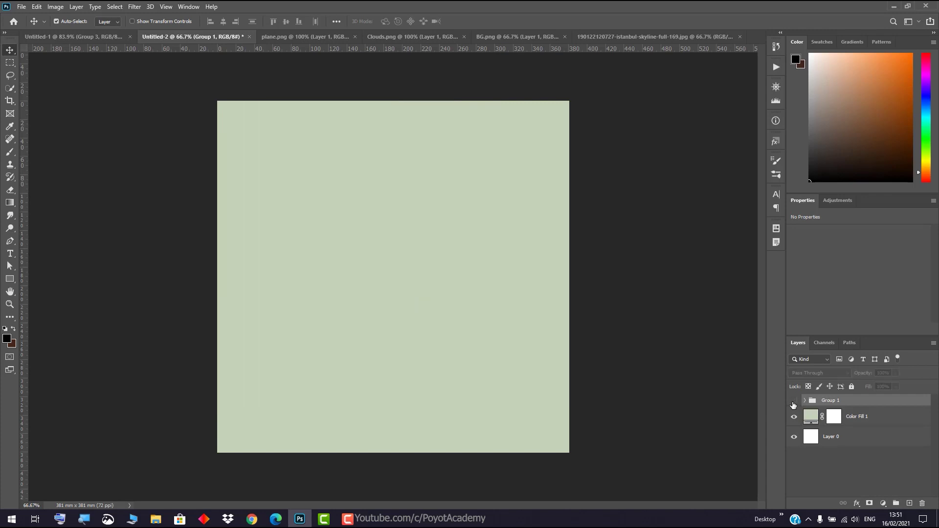
left_click(793, 402)
left_click(794, 401)
left_click(793, 402)
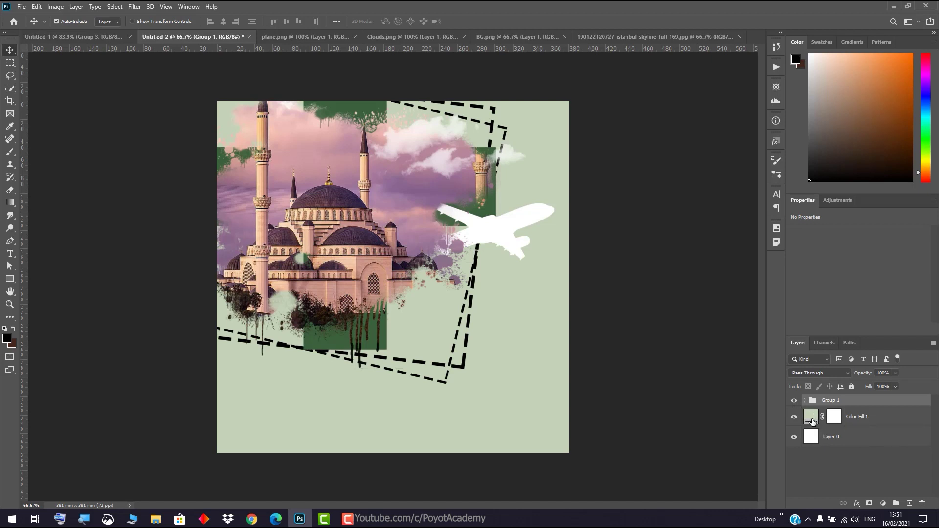
left_click(805, 401)
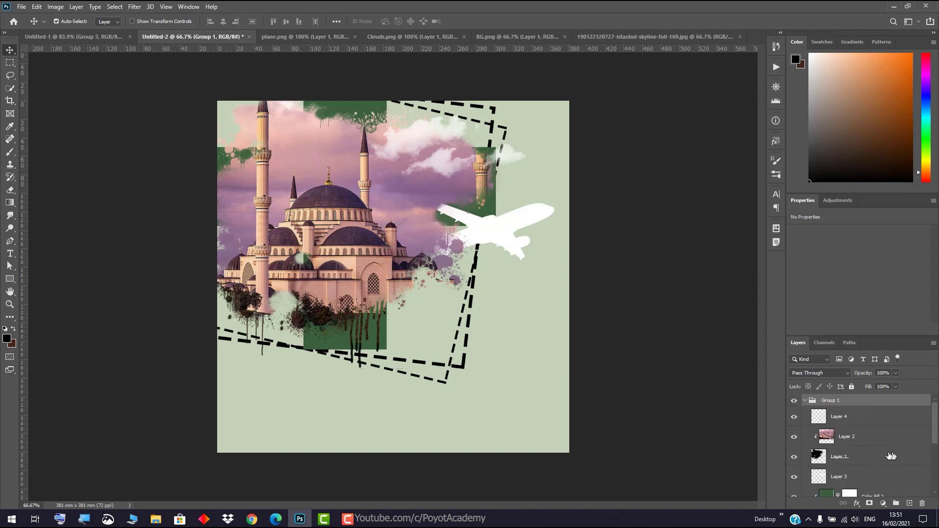
scroll(807, 440, "down", 3)
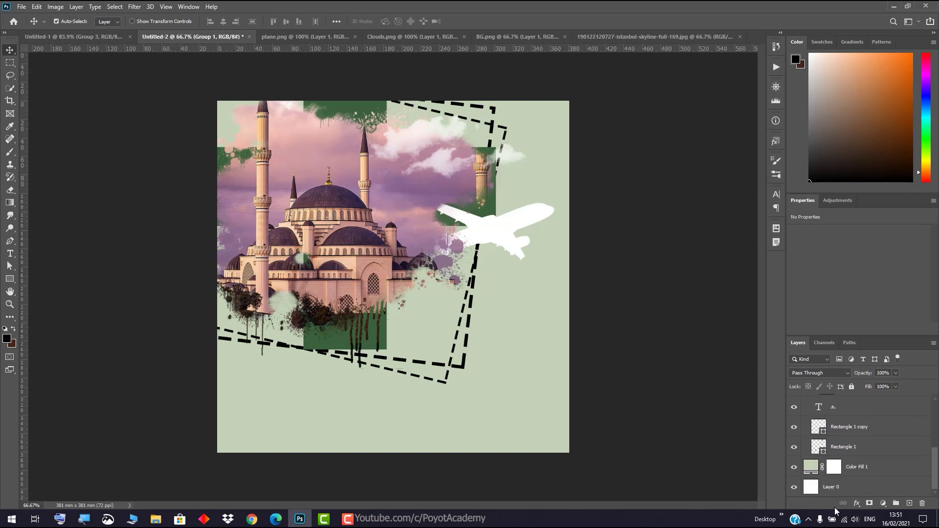
scroll(827, 450, "up", 5)
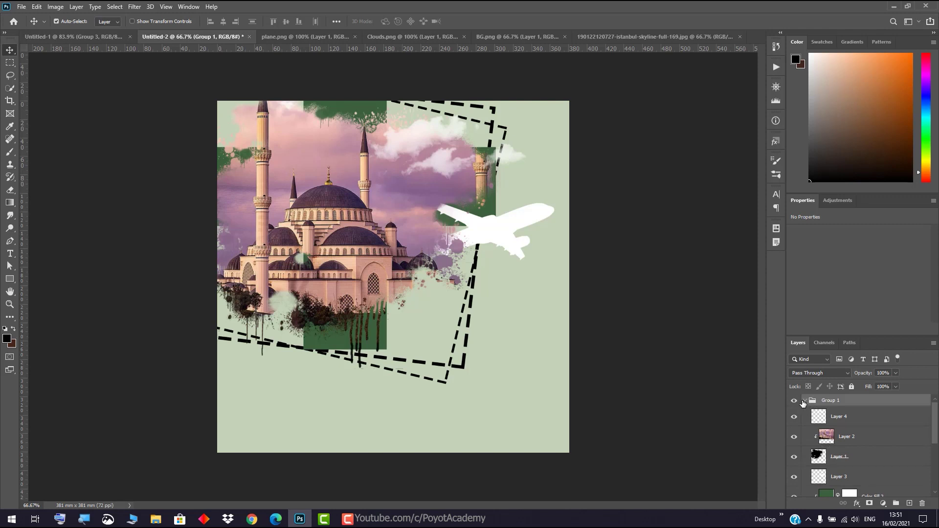
left_click(804, 401)
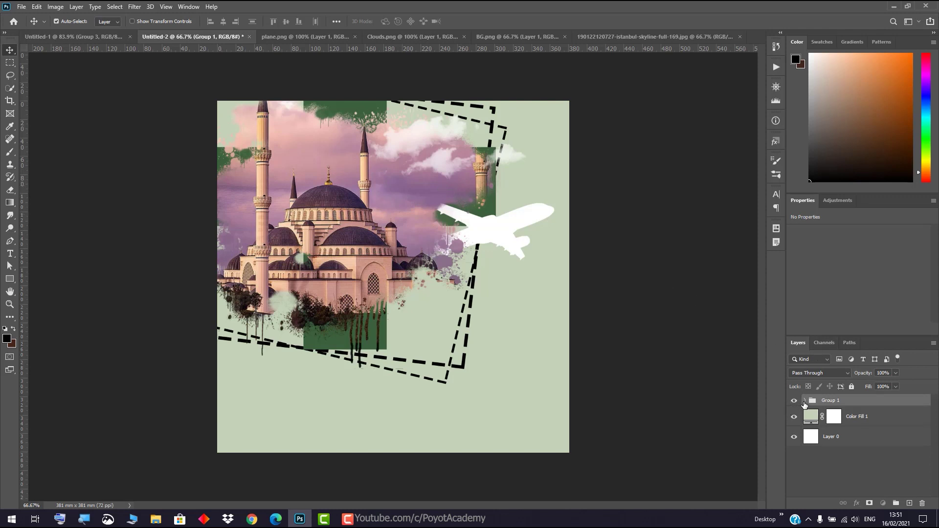
Hide and reshow the mosque photo layer inside Group 1 to examine the splatter shape it is clipped to.
left_click(805, 402)
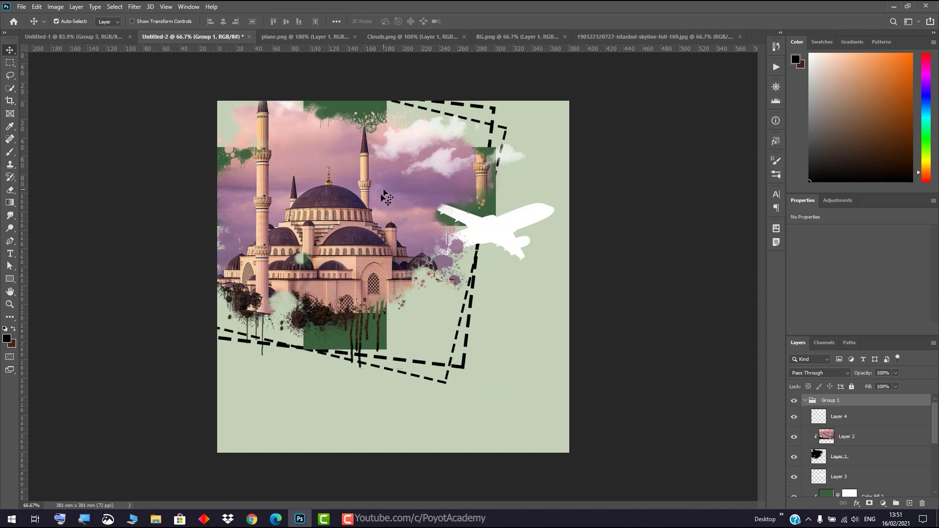
left_click(863, 438)
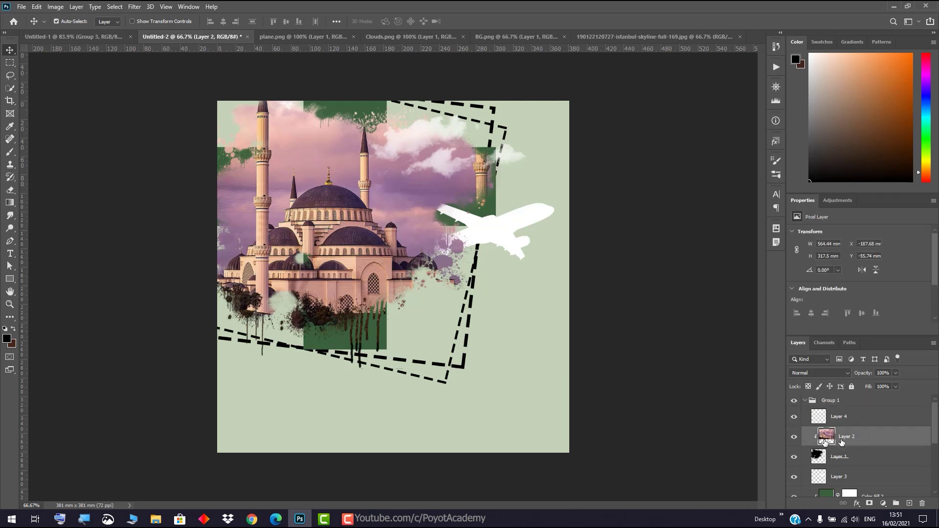
left_click(794, 439)
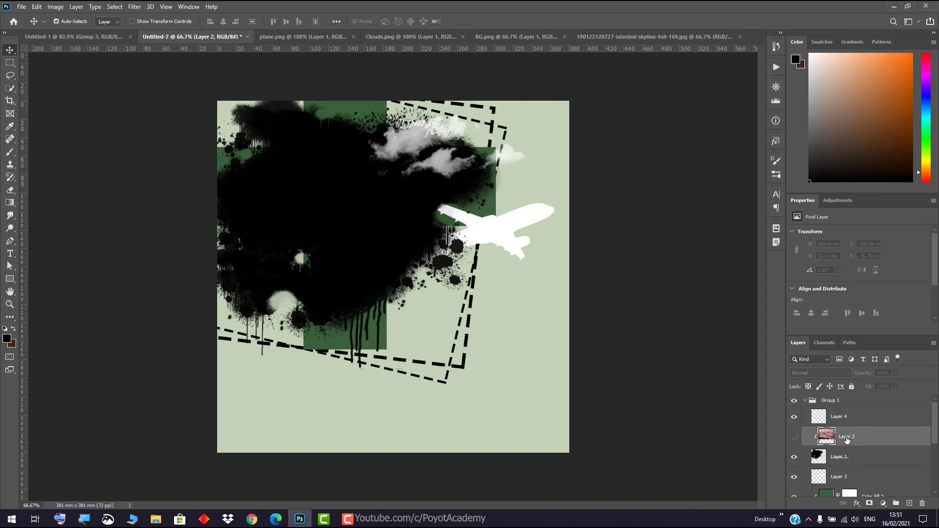
right_click(877, 439)
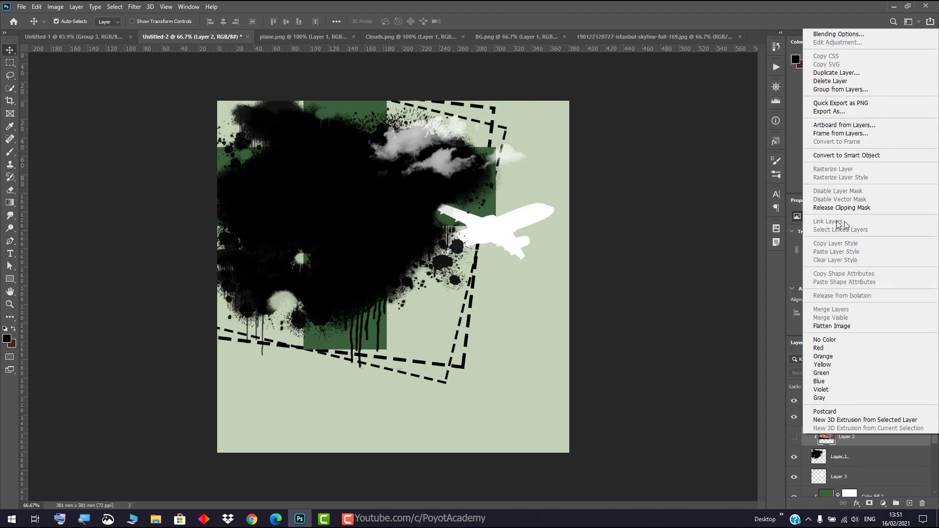
left_click(894, 445)
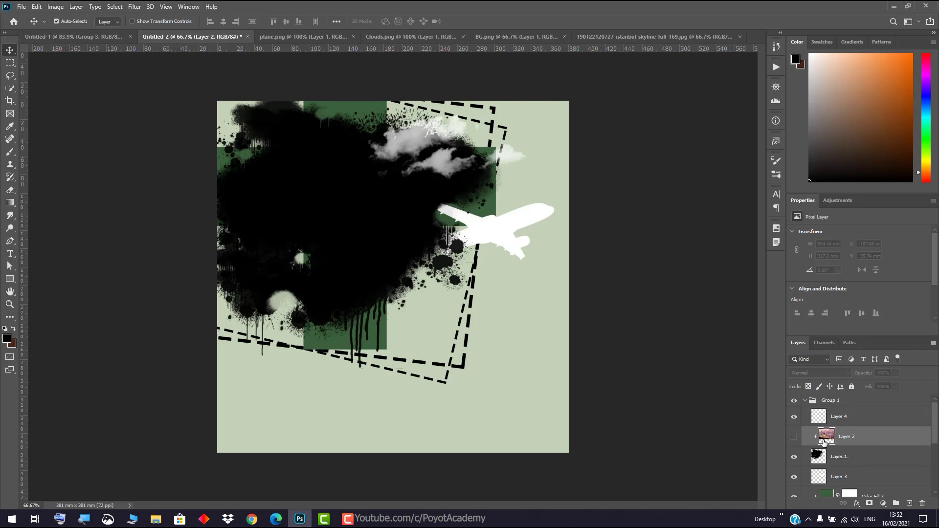
left_click(795, 438)
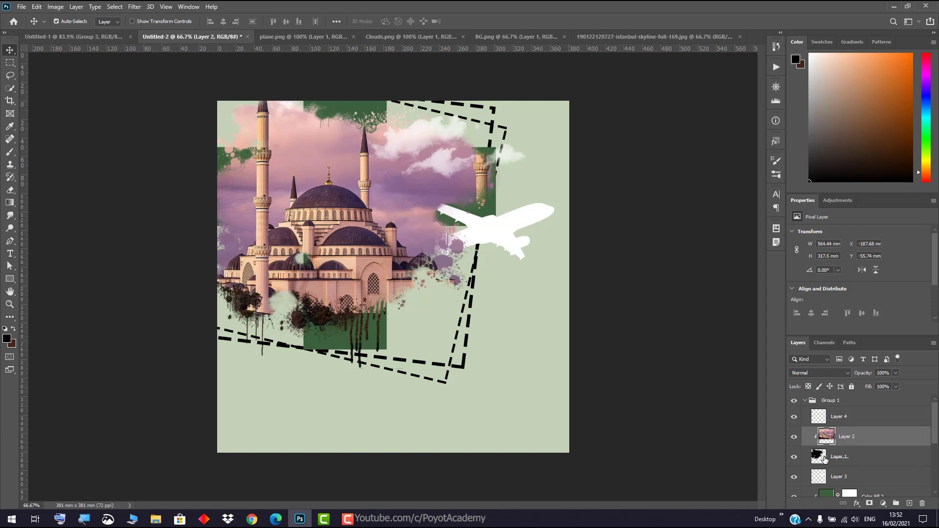
left_click(805, 401)
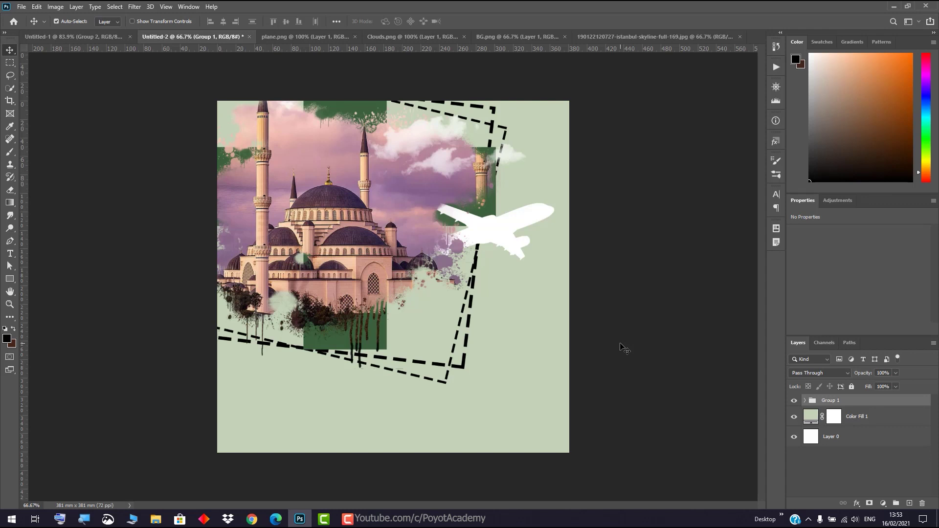
Draw a rectangle about 390 × 108 px above Group 1, reaching past the canvas's right edge below the plane.
left_click(10, 279)
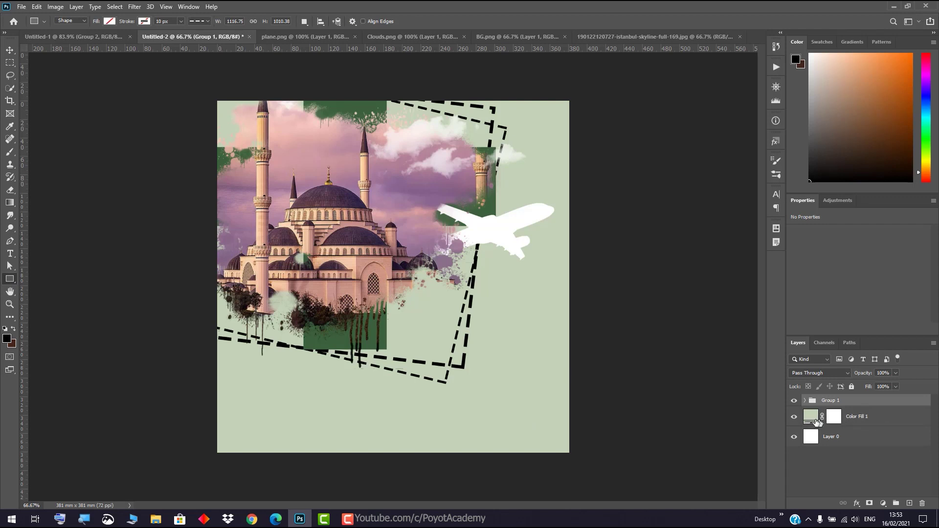
left_click(884, 420)
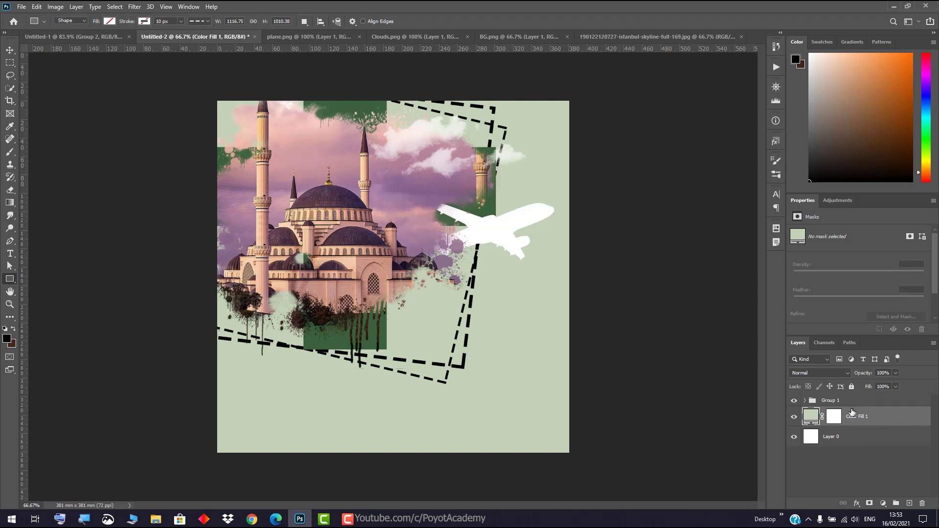
left_click(794, 401)
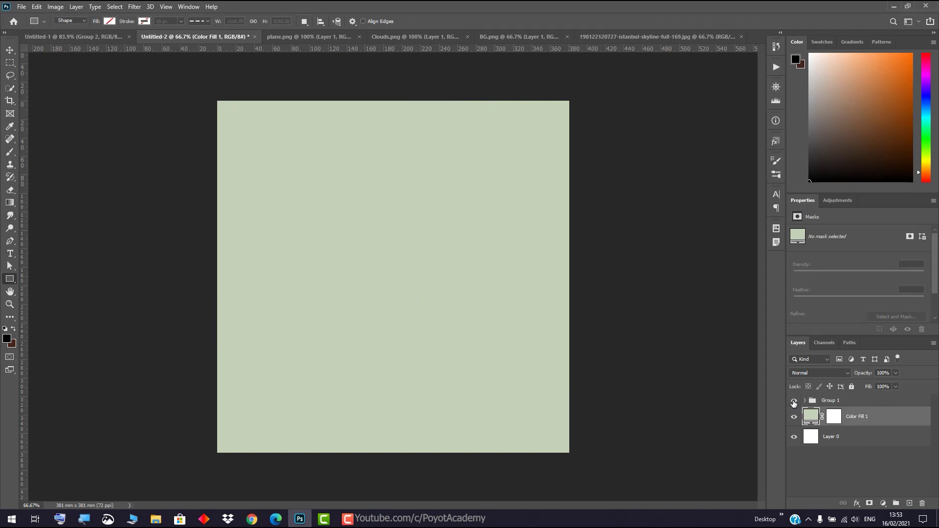
left_click(794, 401)
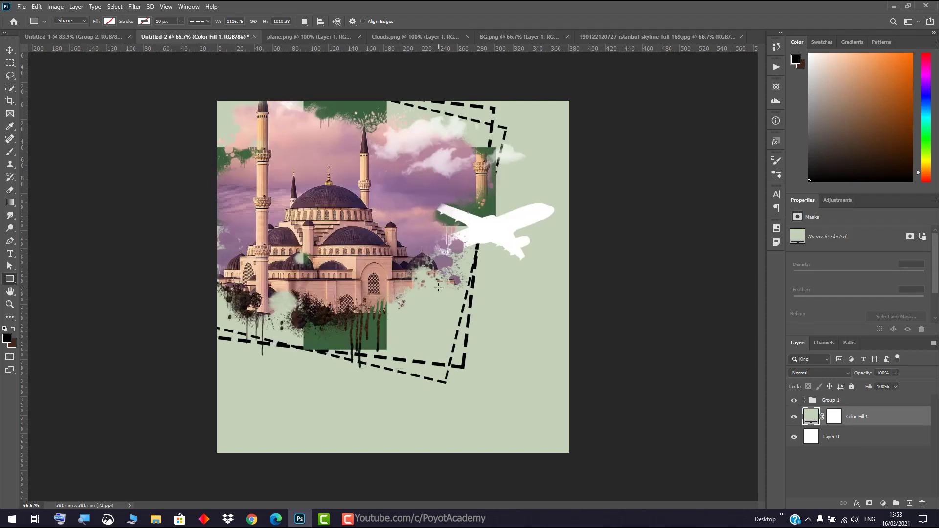
left_click(827, 402)
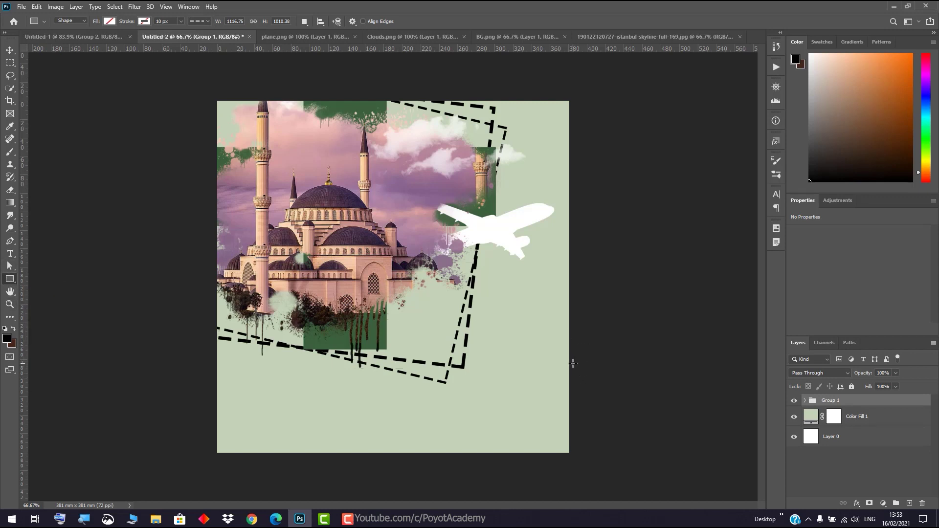
left_click_drag(573, 364, 447, 328)
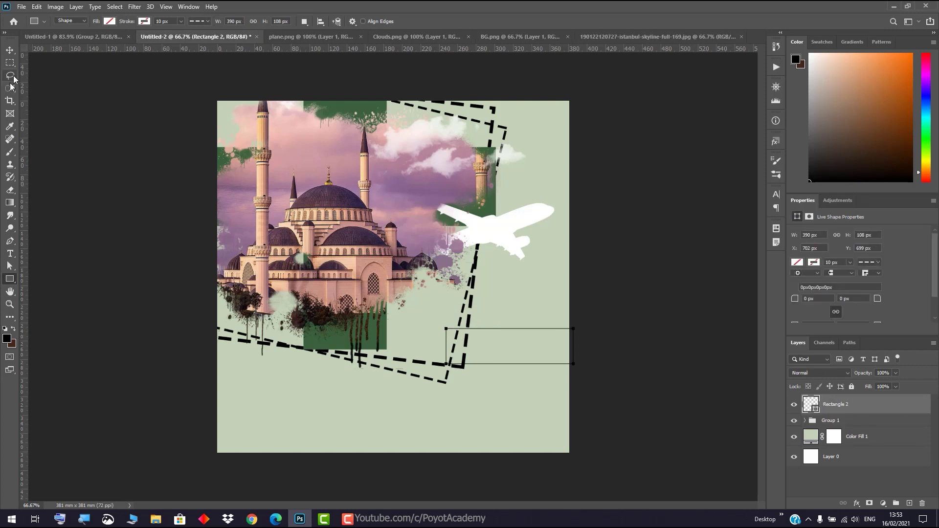
Fill the new rectangle with yellow and move it up to about X 708, Y 634 px.
left_click(107, 22)
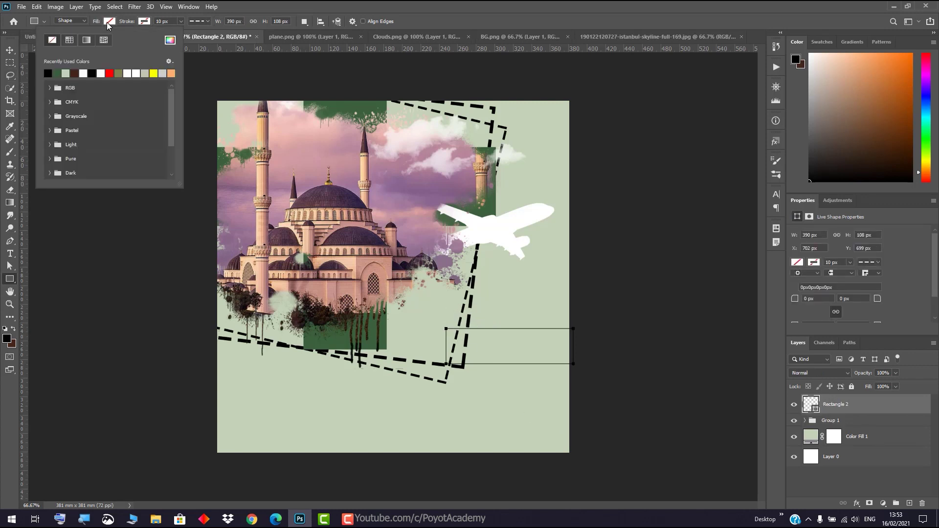
left_click(154, 73)
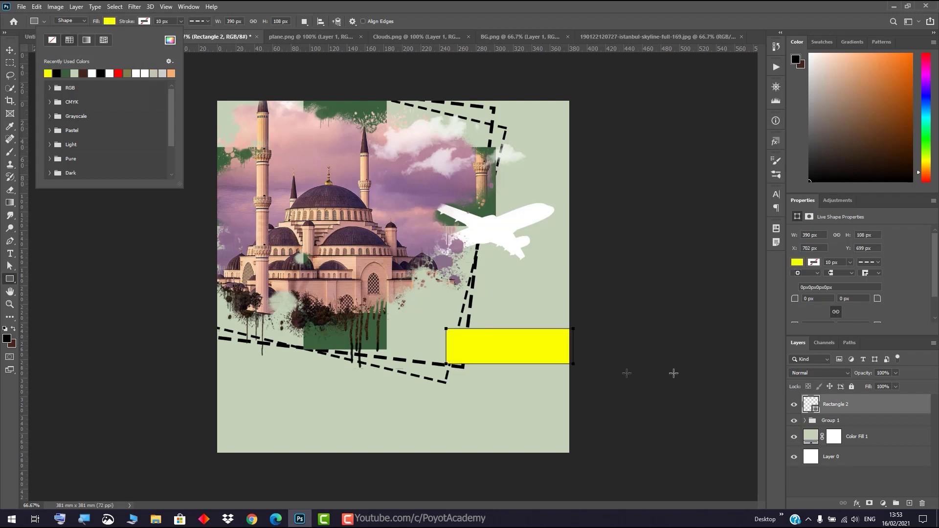
left_click(871, 414)
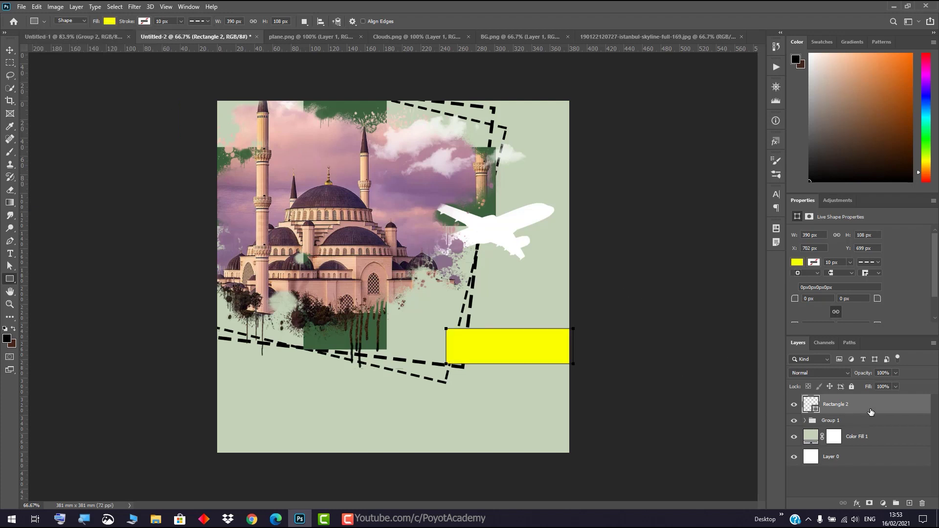
left_click(8, 52)
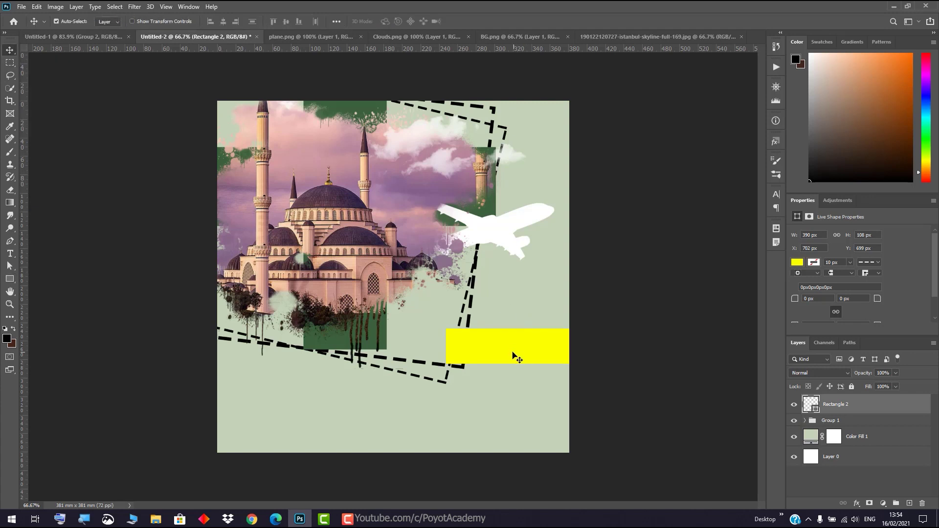
left_click_drag(514, 351, 515, 327)
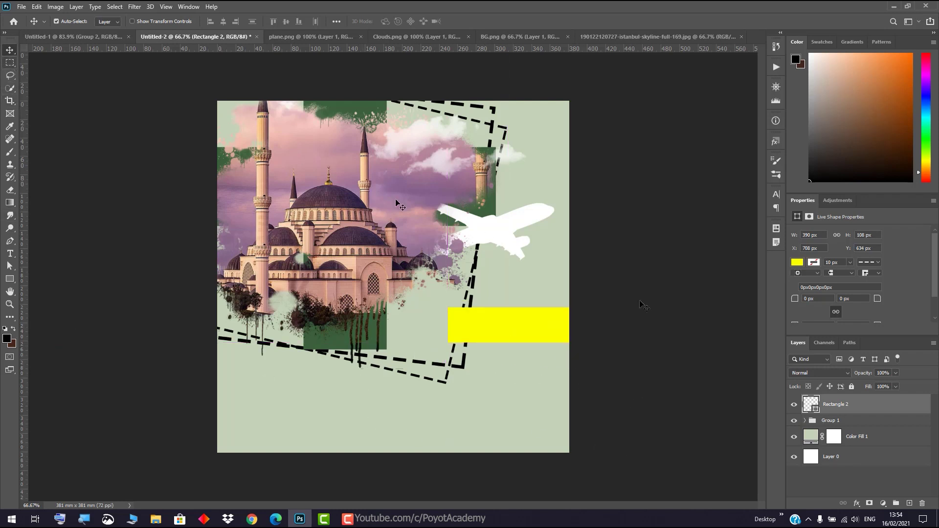
Draw a rounded rectangle about 717 × 299 px with a 35 px corner radius below the yellow rectangle.
left_click(10, 278)
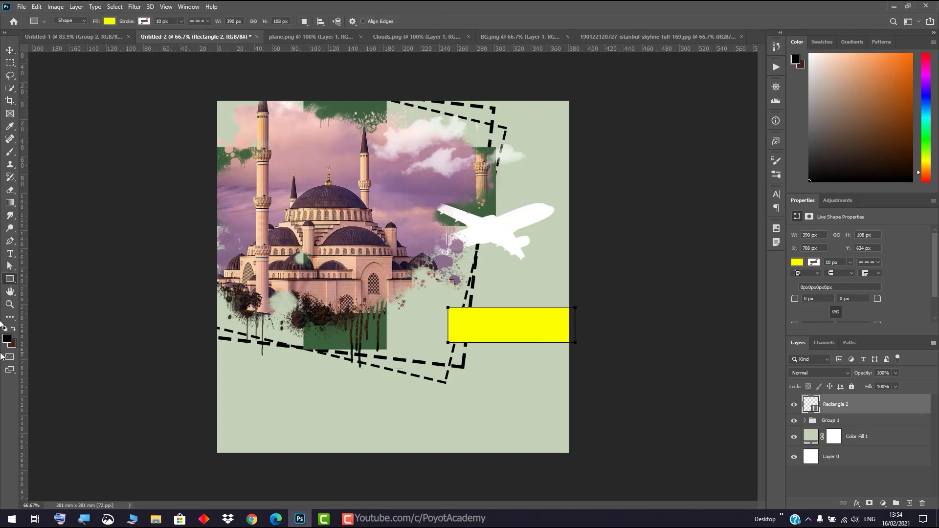
right_click(13, 279)
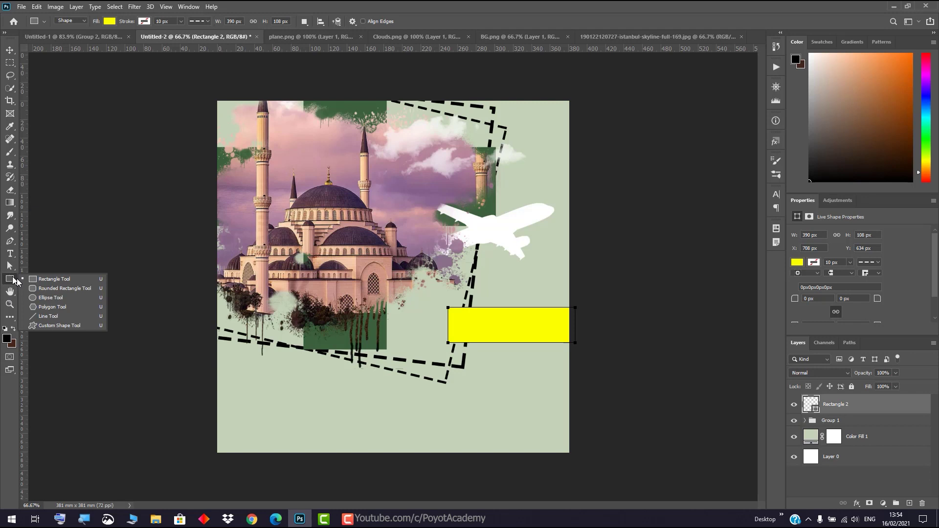
left_click(55, 289)
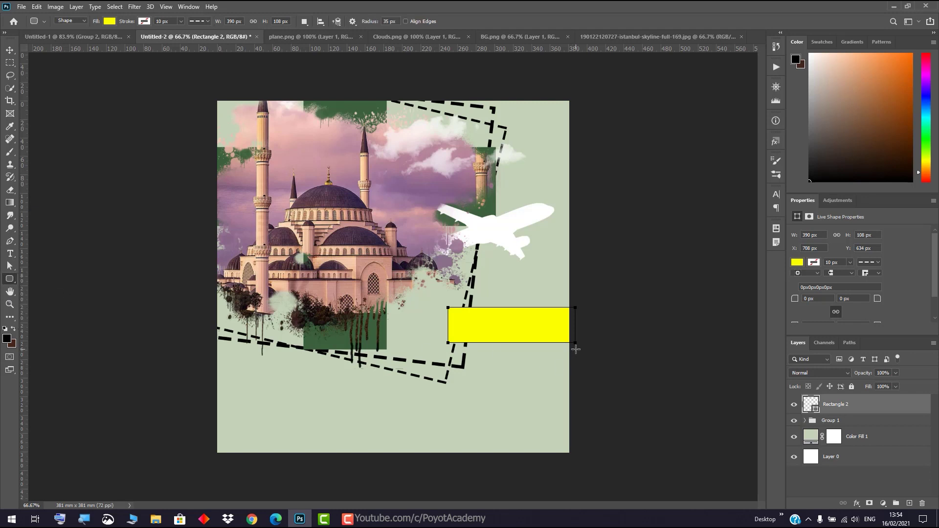
left_click_drag(576, 349, 343, 447)
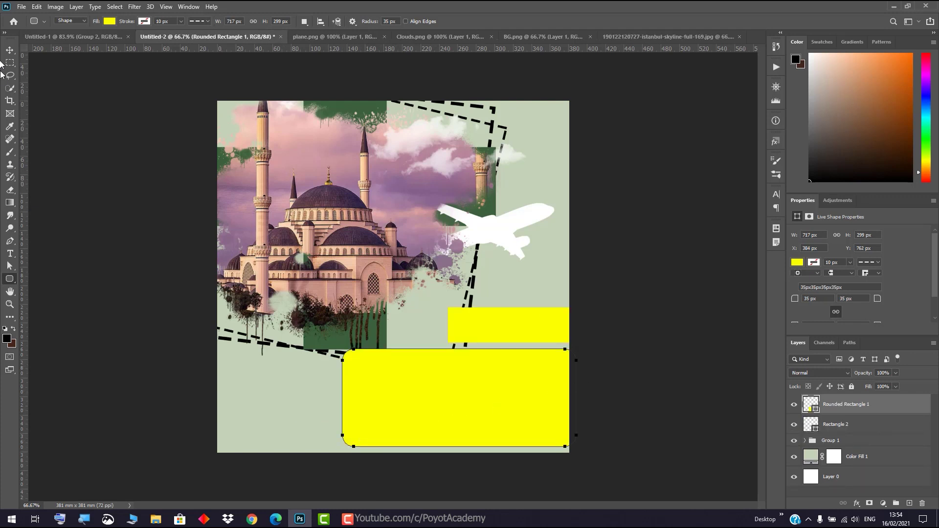
Move the rounded rectangle to about X 414, Y 742 px and the yellow rectangle up to about Y 620 px.
left_click(10, 50)
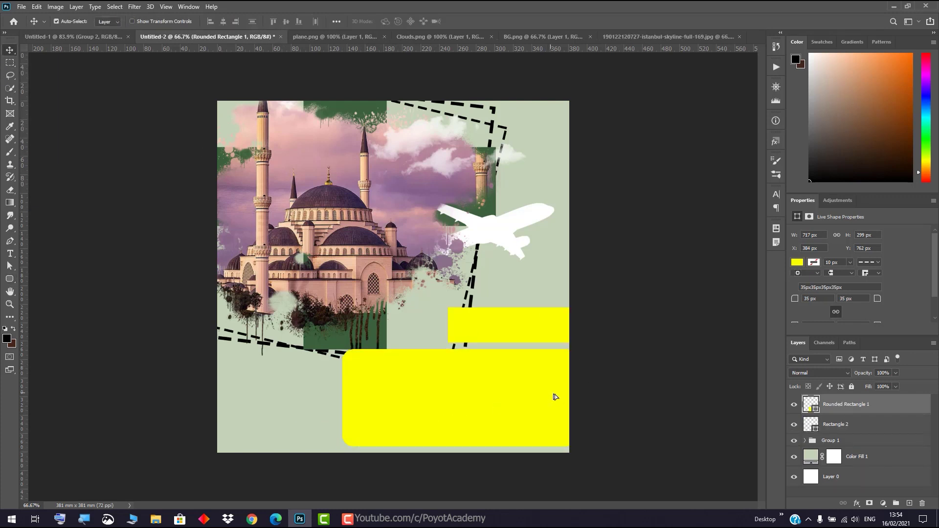
left_click_drag(555, 394, 559, 388)
left_click_drag(542, 330, 541, 321)
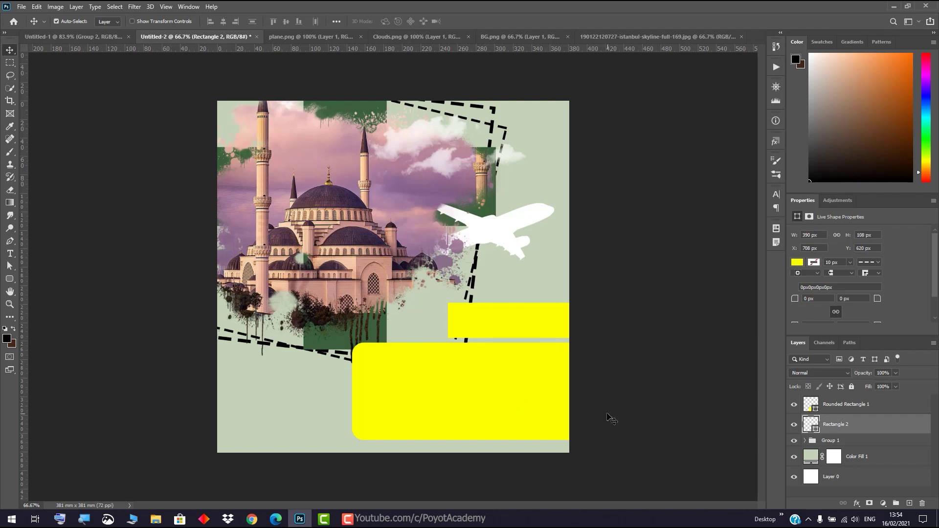
Change the rounded rectangle's fill colour to white.
left_click(443, 381)
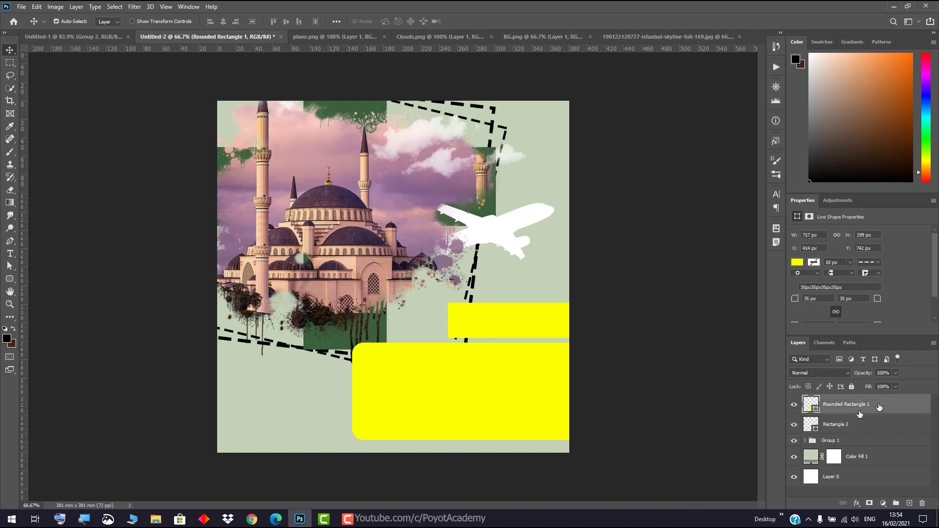
left_click(10, 280)
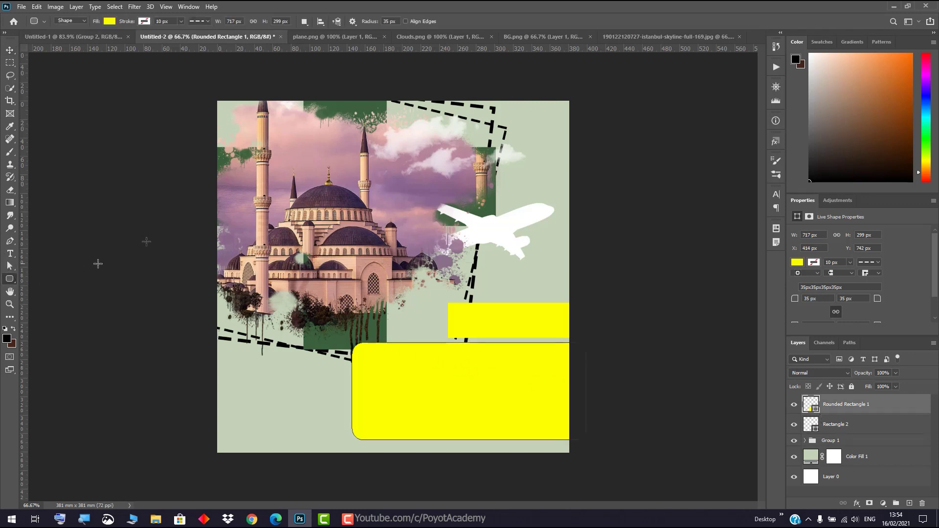
left_click(109, 22)
left_click(139, 74)
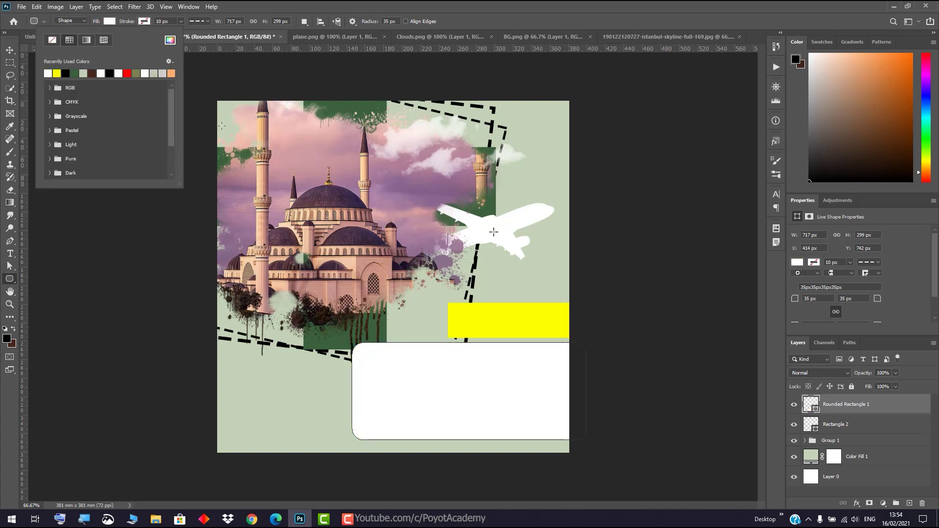
left_click(909, 404)
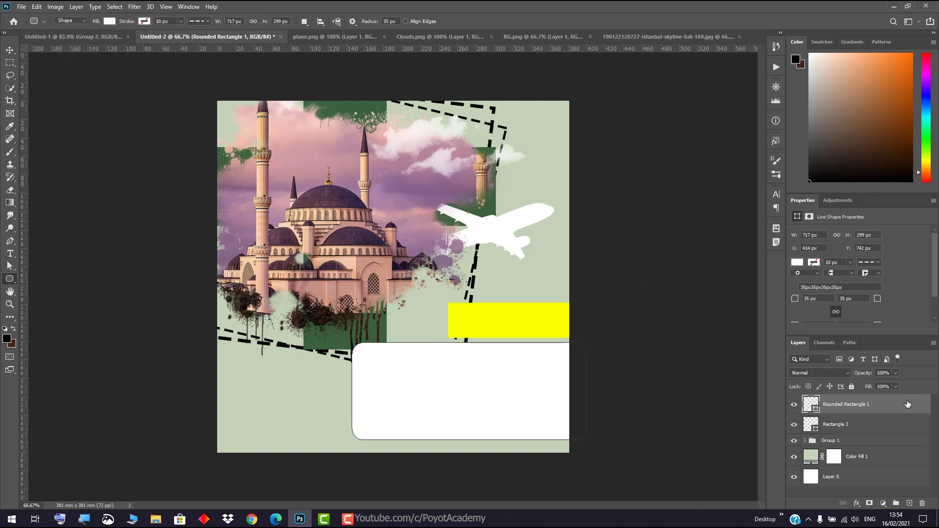
Rename the white rounded rectangle's layer as "کادر بزرگ".
double_click(854, 406)
key("alt+shift")
type("کادر بزرگ")
Rename the yellow rectangle's layer as "کادر کوچک".
left_click(850, 427)
double_click(842, 425)
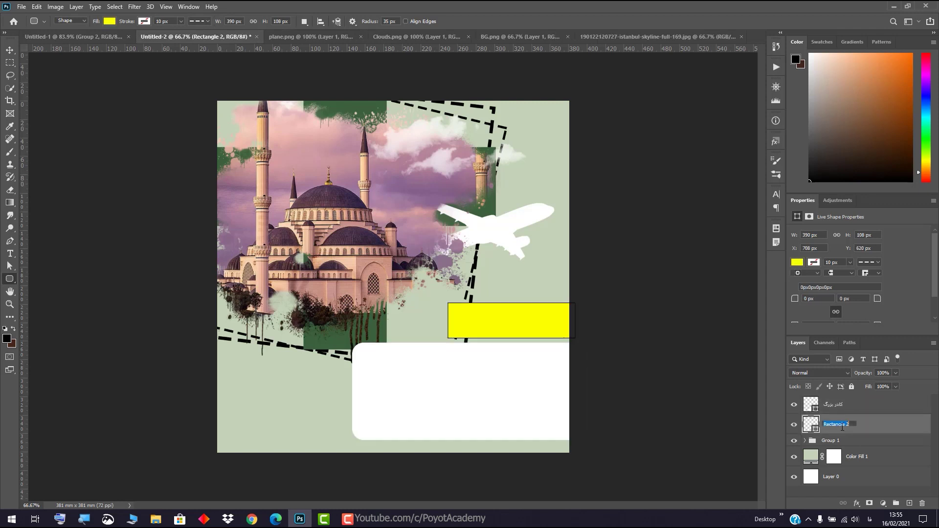
type("کادر کوچک")
key("Return")
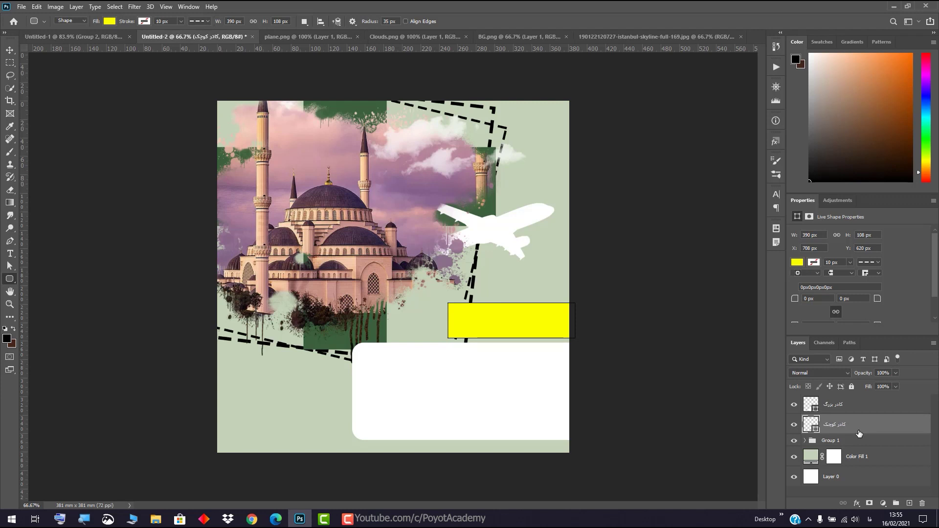
Add the text "استانبول" above the yellow rectangle on a new layer on top of the "کادر بزرگ" layer.
left_click(795, 406)
left_click(795, 406)
left_click(868, 411)
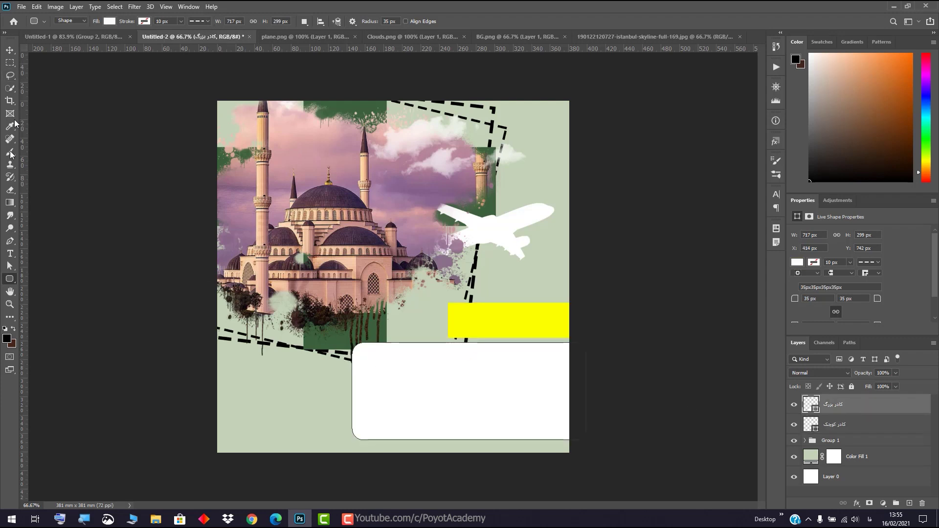
left_click(7, 51)
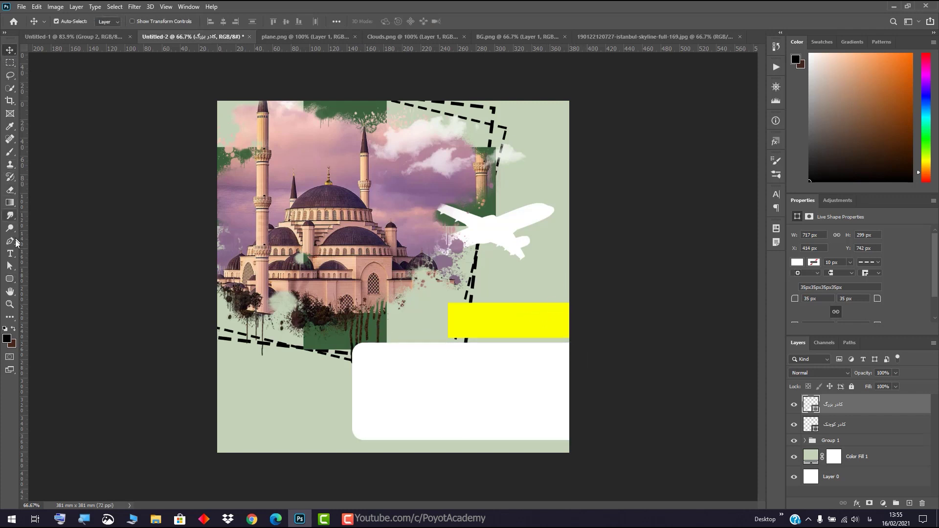
left_click(10, 254)
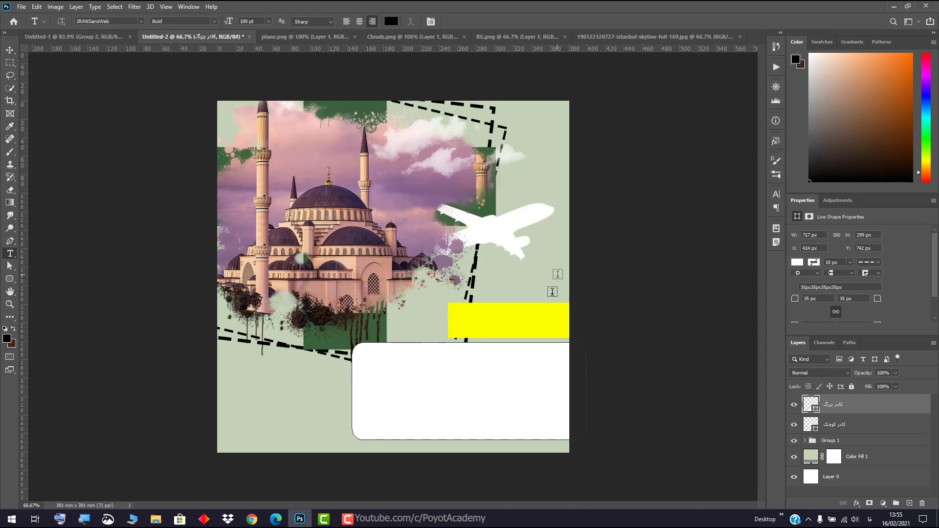
left_click(556, 286)
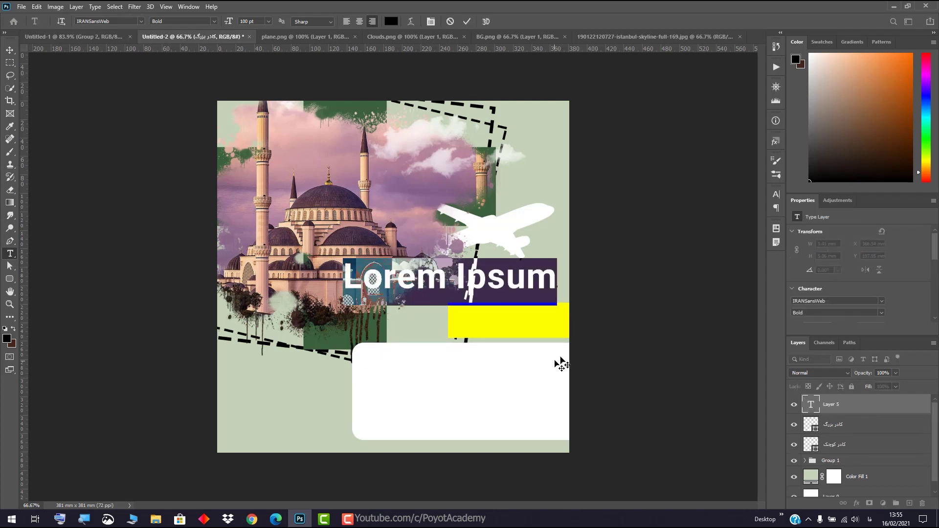
type("ات")
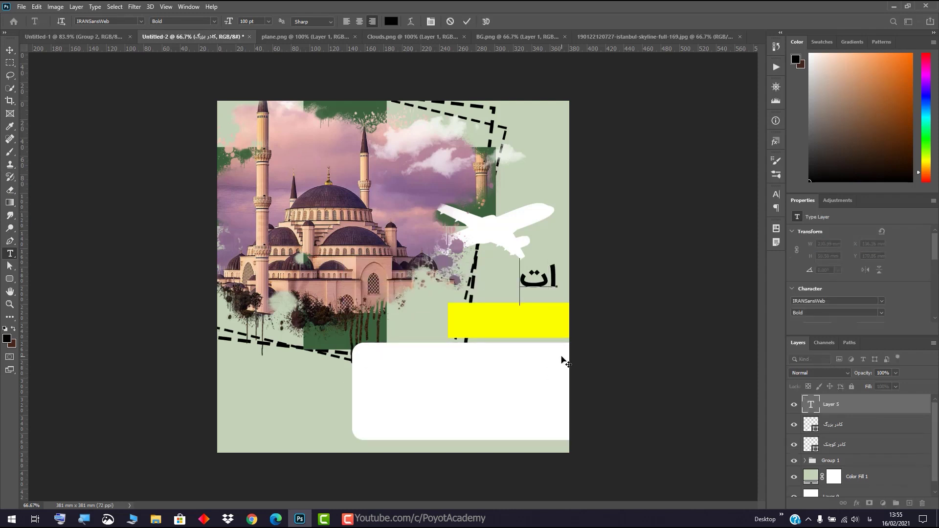
key("BackSpace")
key("BackSpace")
type("استانبول")
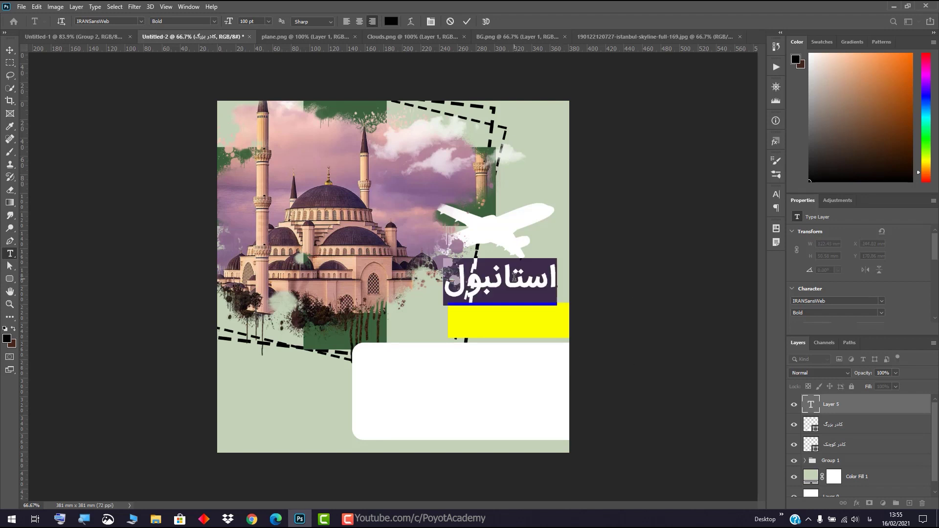
Set the "استانبول" text to 76 pt and centre it on the yellow rectangle.
key("ctrl+a")
left_click_drag(542, 256, 550, 294)
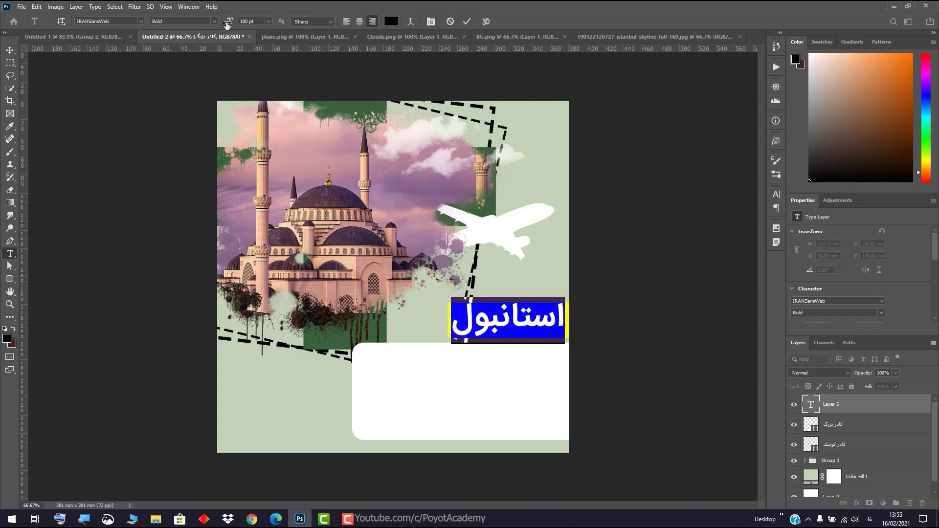
left_click_drag(228, 23, 215, 28)
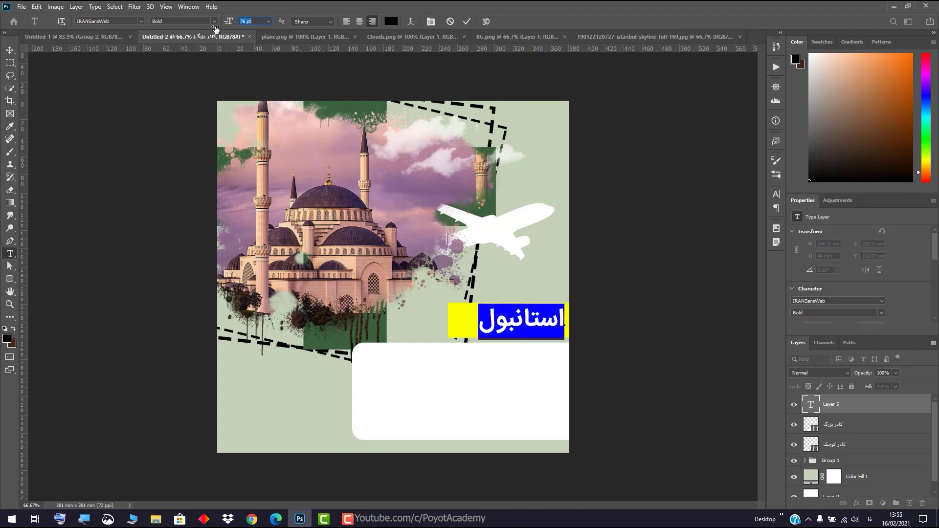
left_click(546, 324)
left_click_drag(554, 296, 549, 295)
left_click_drag(547, 295, 545, 296)
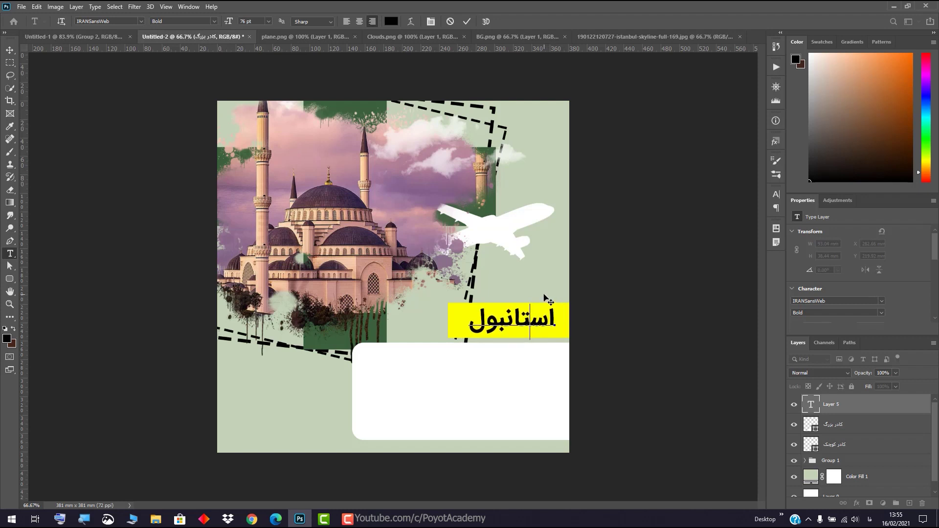
left_click(856, 403)
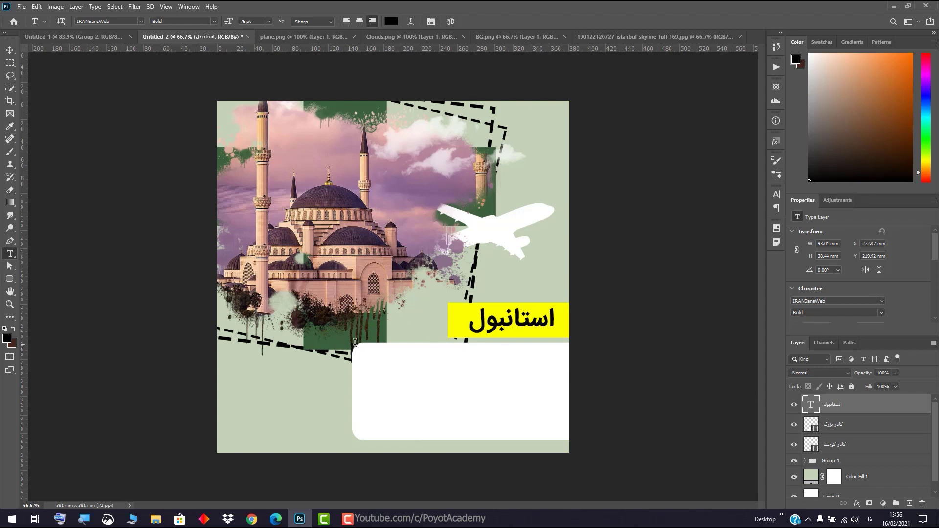
left_click(355, 344)
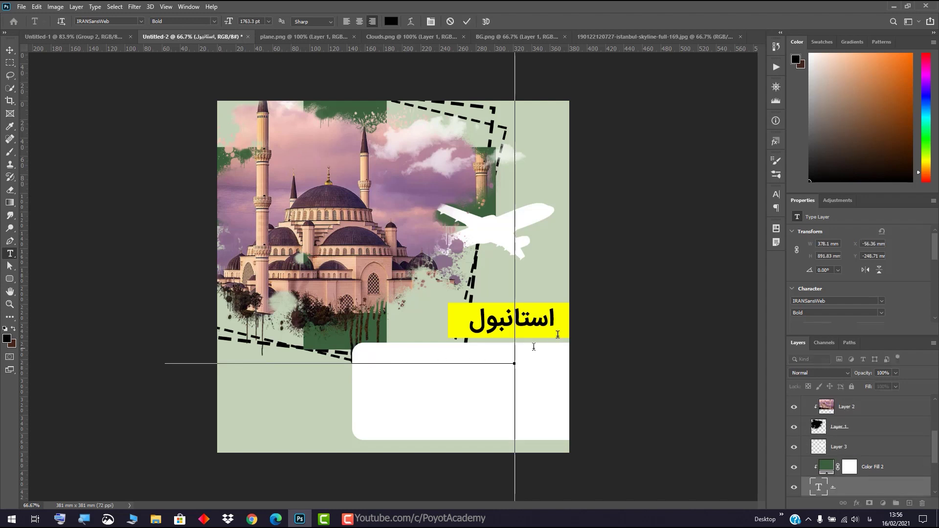
left_click(895, 498)
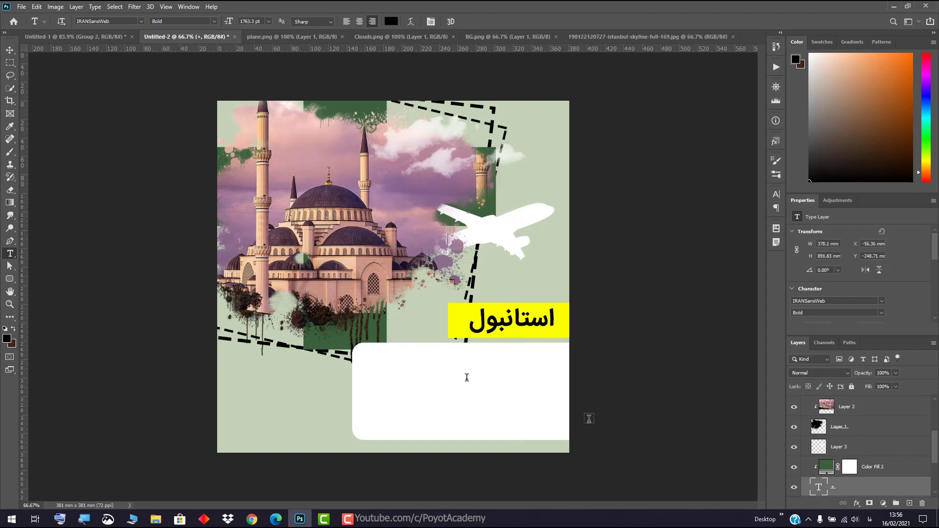
left_click(360, 352)
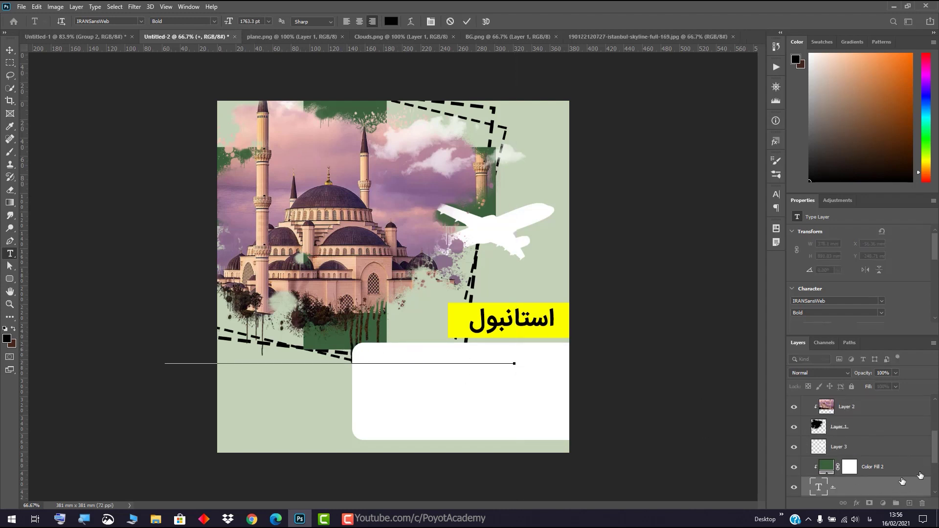
left_click(896, 497)
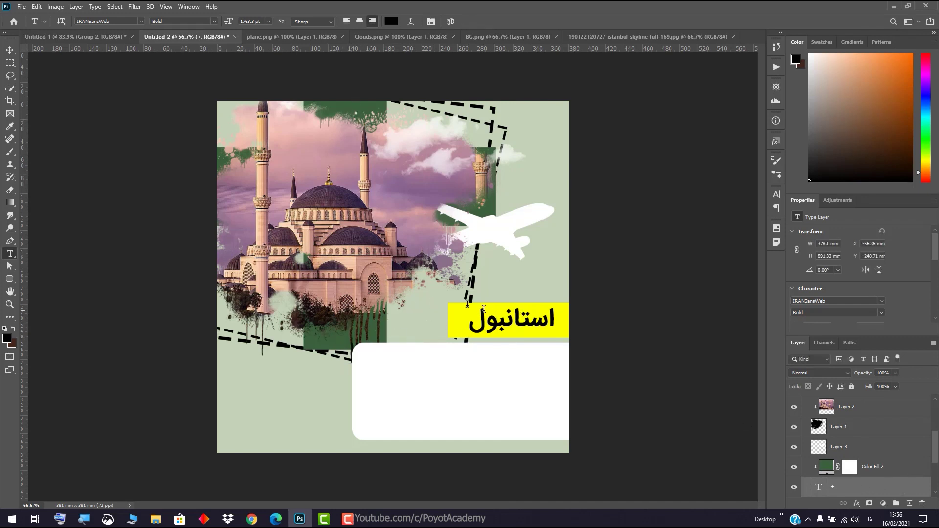
scroll(908, 474, "down", 2)
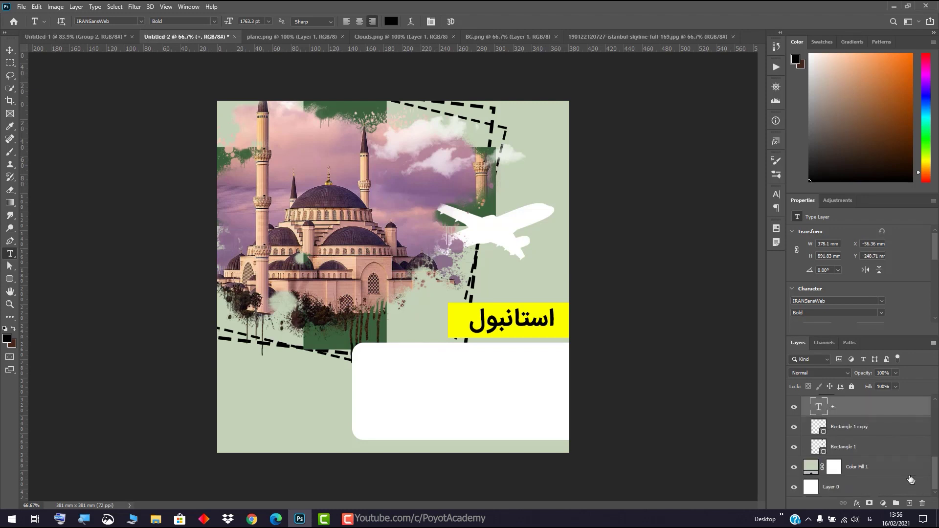
scroll(907, 473, "up", 5)
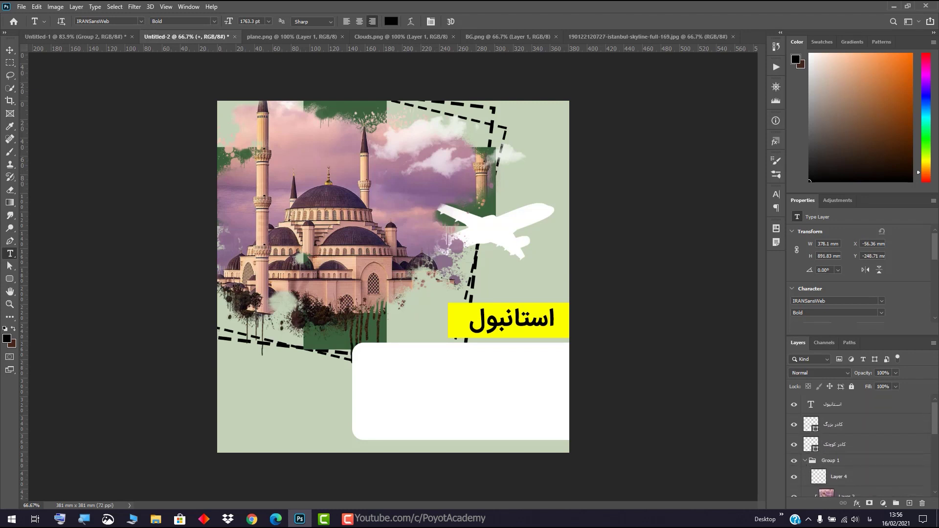
Lock the oversized text layer beneath Color Fill 2 in Group 1 and collapse the group.
left_click(10, 50)
left_click(493, 216)
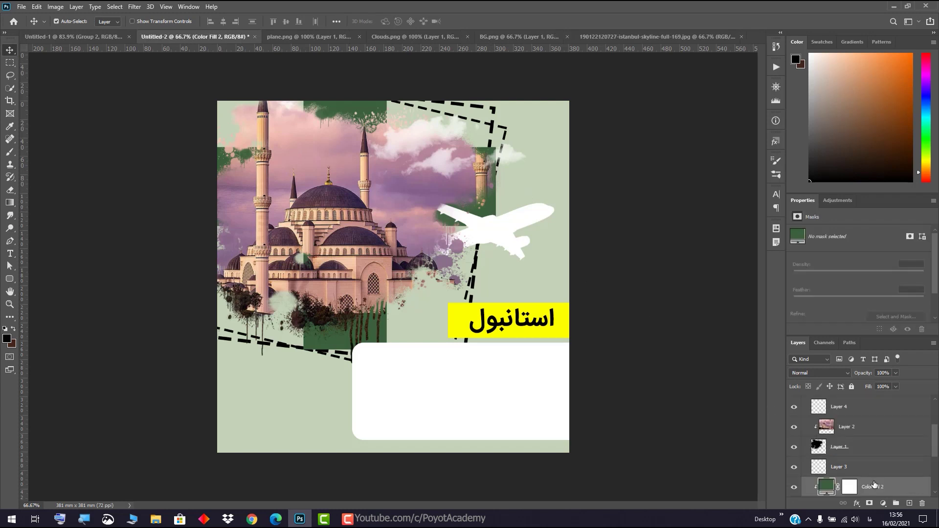
scroll(816, 437, "down", 3)
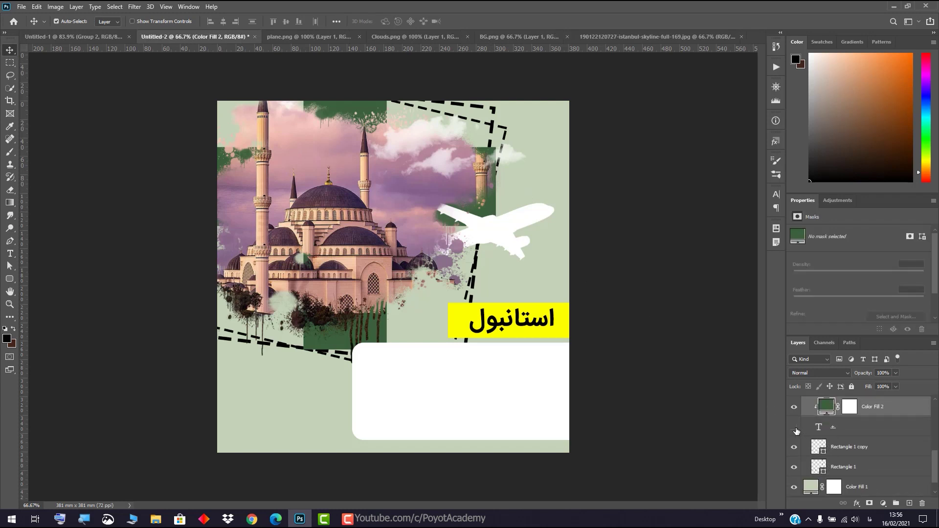
left_click(794, 427)
left_click(794, 427)
left_click(865, 431)
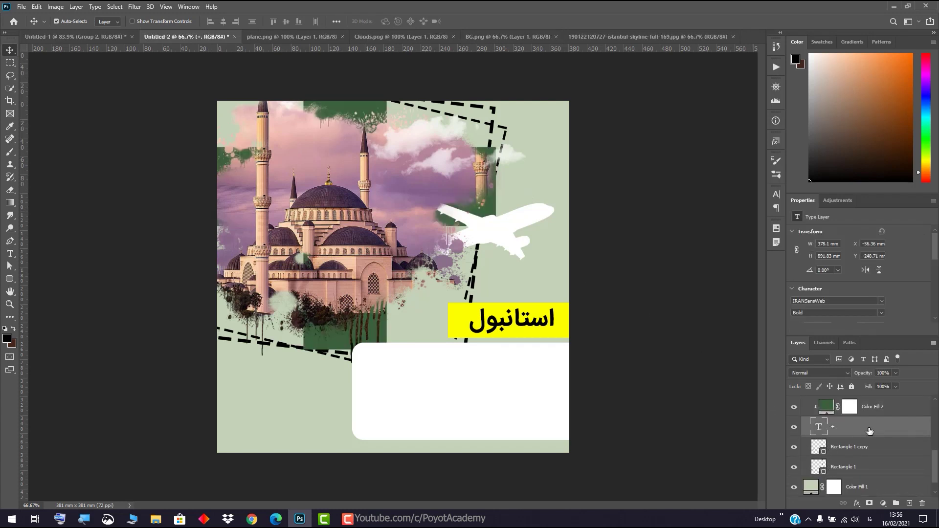
left_click(853, 386)
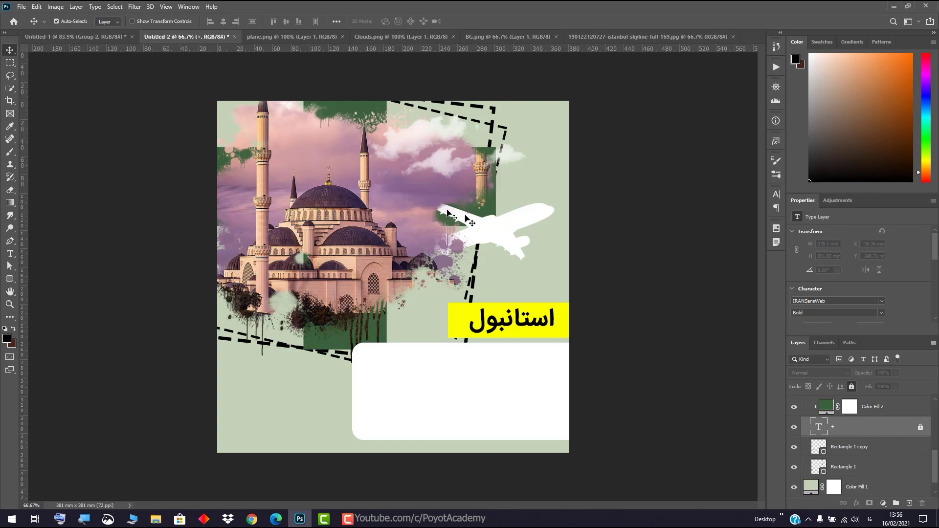
scroll(870, 425, "up", 2)
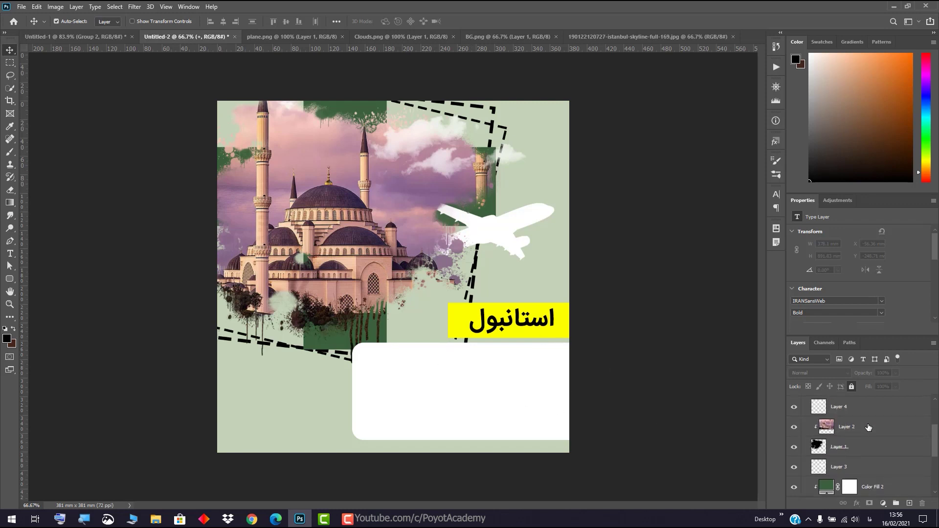
left_click(806, 432)
scroll(844, 437, "up", 1)
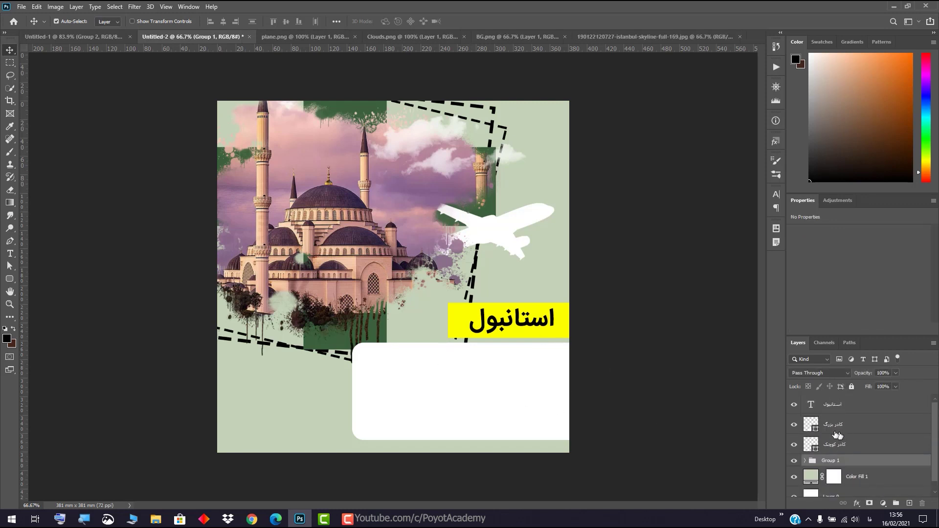
Try to start a new text on the white rectangle with the "استانبول" layer selected.
left_click(10, 254)
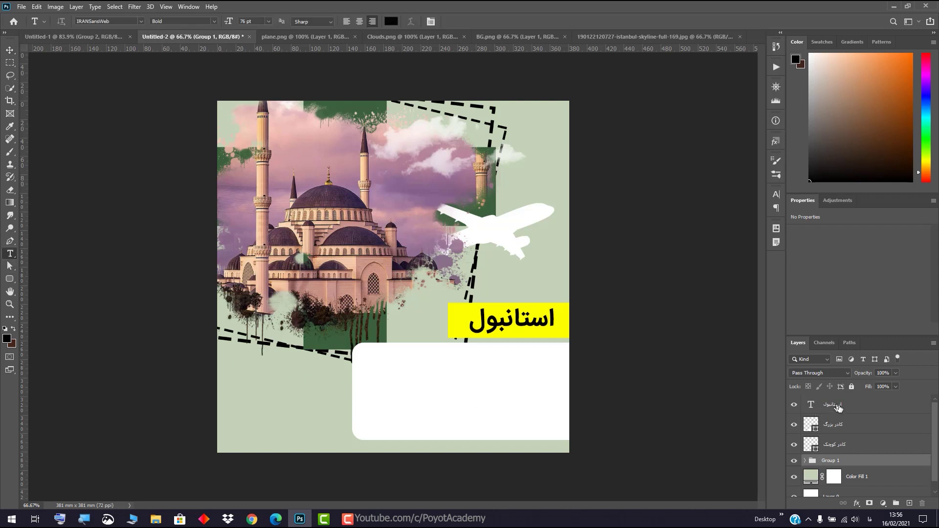
left_click(838, 408)
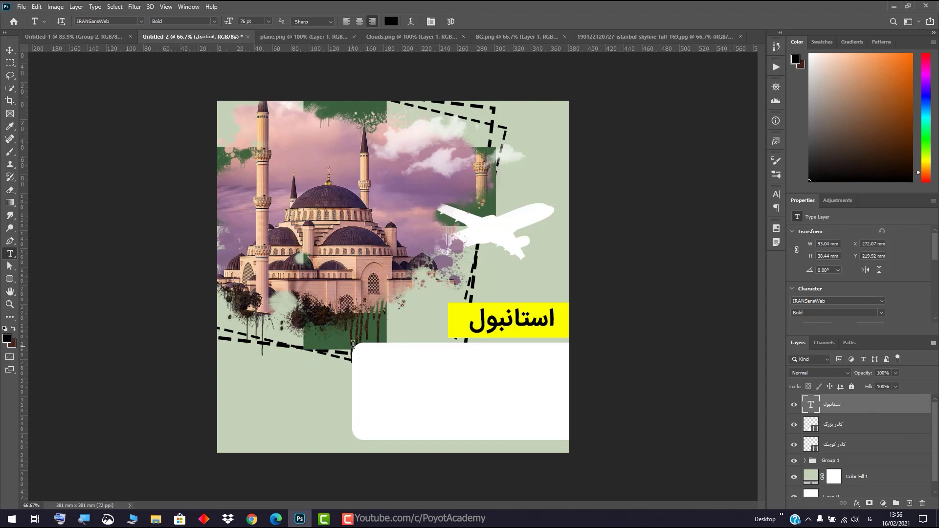
left_click(353, 343)
left_click(561, 375)
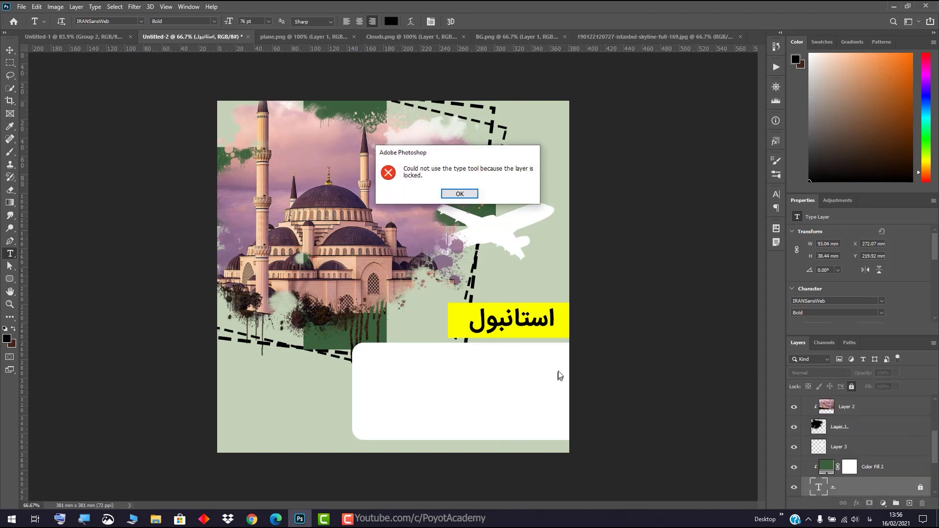
left_click(464, 196)
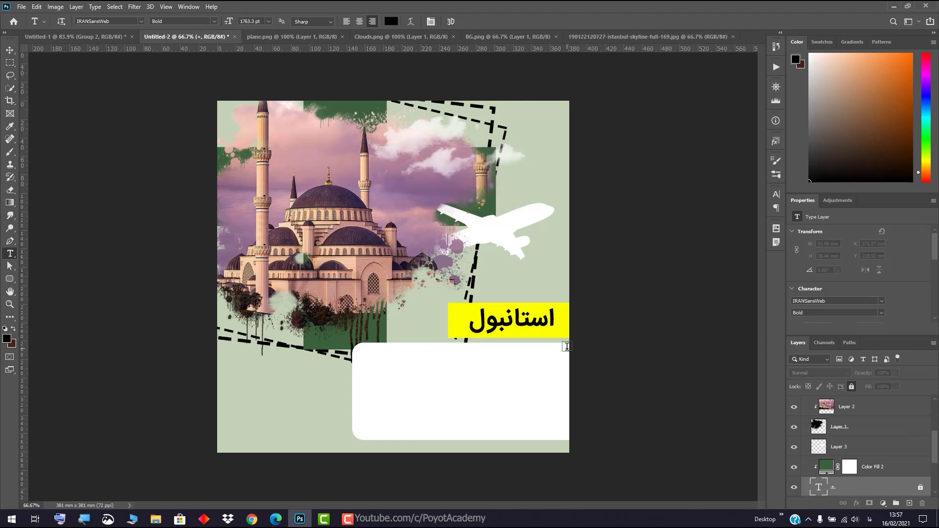
Draw a paragraph text box about 235 × 98 mm over the white rectangle and move its layer above the "استانبول" layer.
left_click_drag(566, 347, 352, 439)
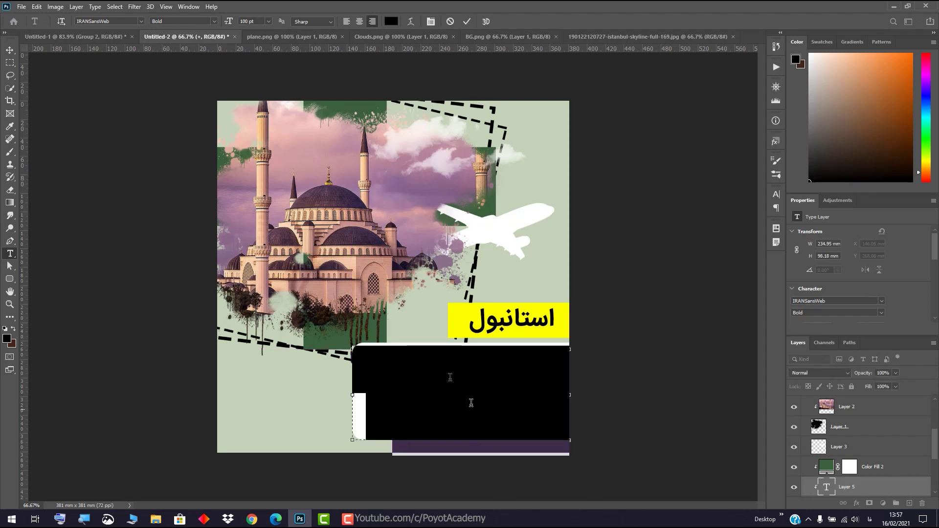
left_click(489, 390)
triple_click(512, 402)
key("BackSpace")
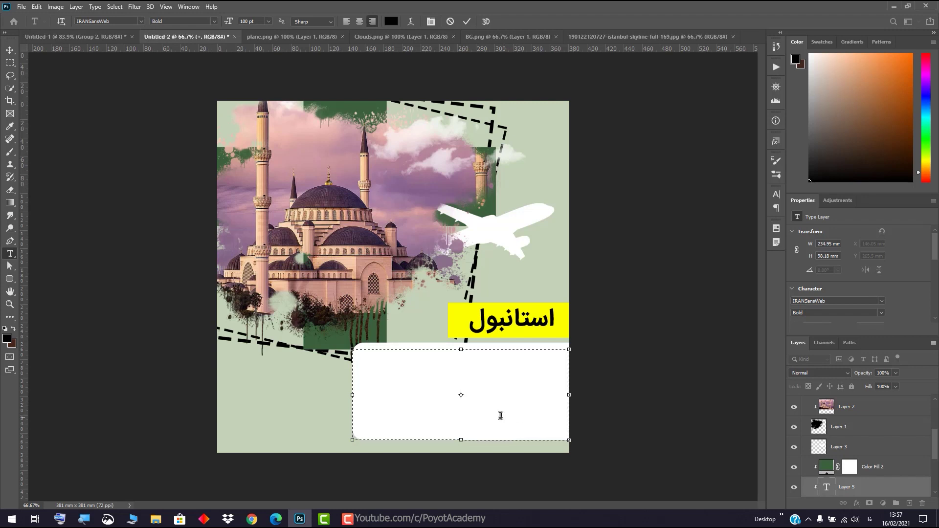
left_click_drag(410, 428, 532, 378)
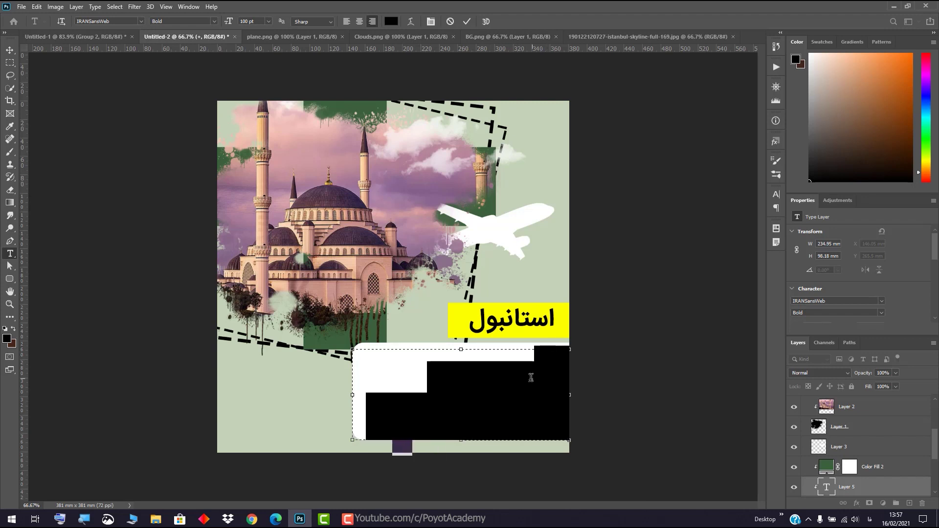
left_click(856, 493)
left_click_drag(856, 494, 846, 399)
Clear the placeholder text from the paragraph box and set its font size to 24 pt.
left_click(466, 423)
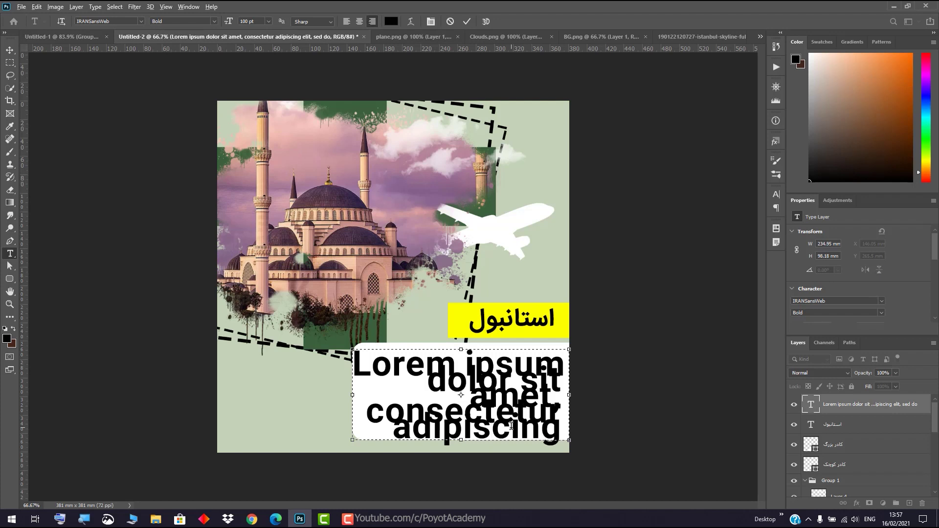
key("ctrl+a")
key("BackSpace")
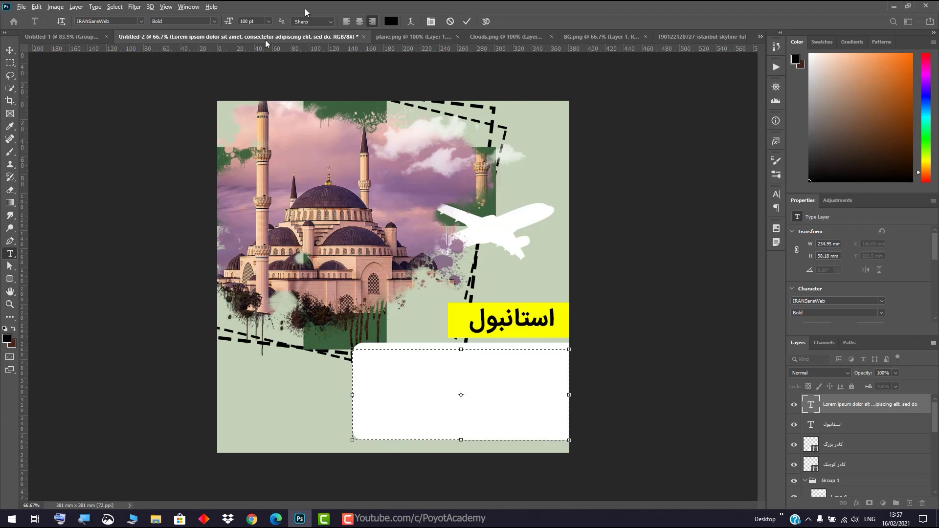
left_click(268, 22)
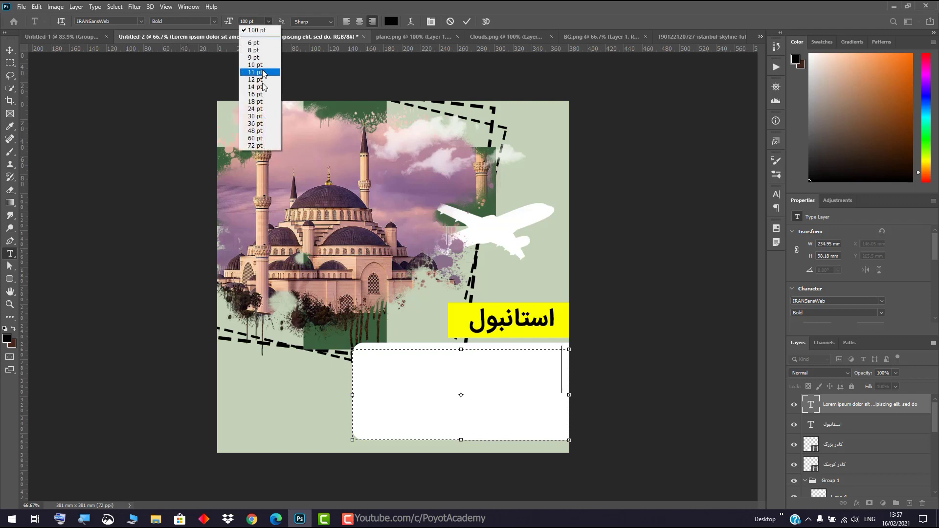
left_click(266, 110)
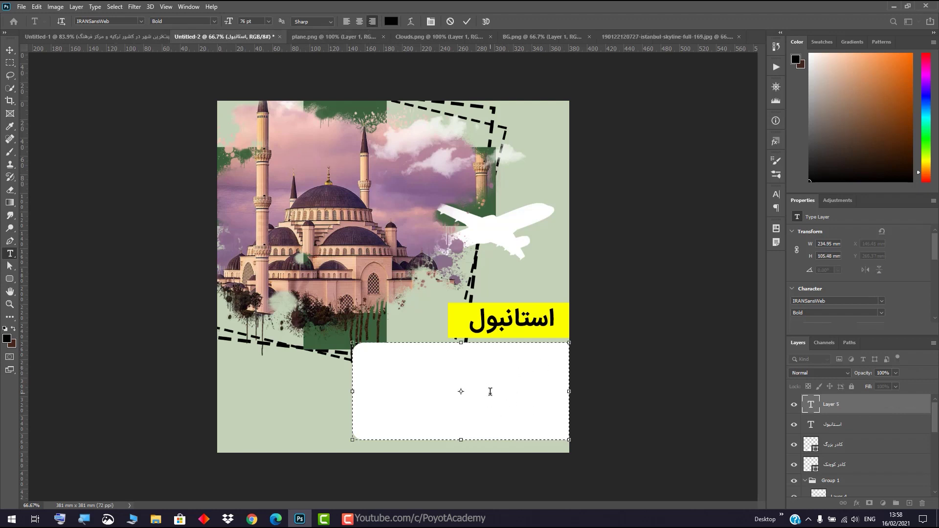
Fill the white box's paragraph frame with the Persian Istanbul travel text at 39 pt and inset the frame to about 226 × 98 mm.
type("استانبول بزرگترین و پرجمعیت‌ترین شهر در کشور ترکیه و مرکز فرهنگی و اقتصادی این کشور است. سفر به این شهر زیبا را با آژانس مسافرتی ما تجربه کنید و روزهای شادی را برای خانواده خود فراهم سازید.")
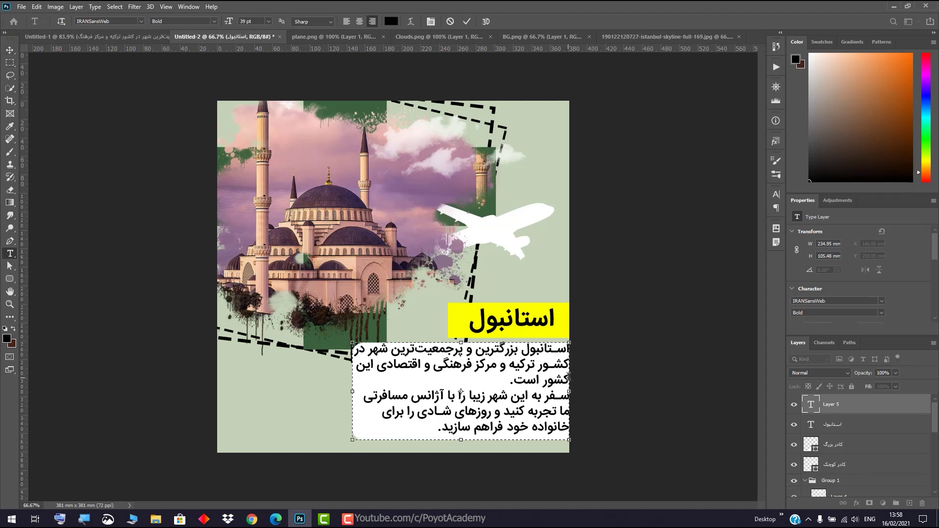
left_click_drag(569, 392, 565, 392)
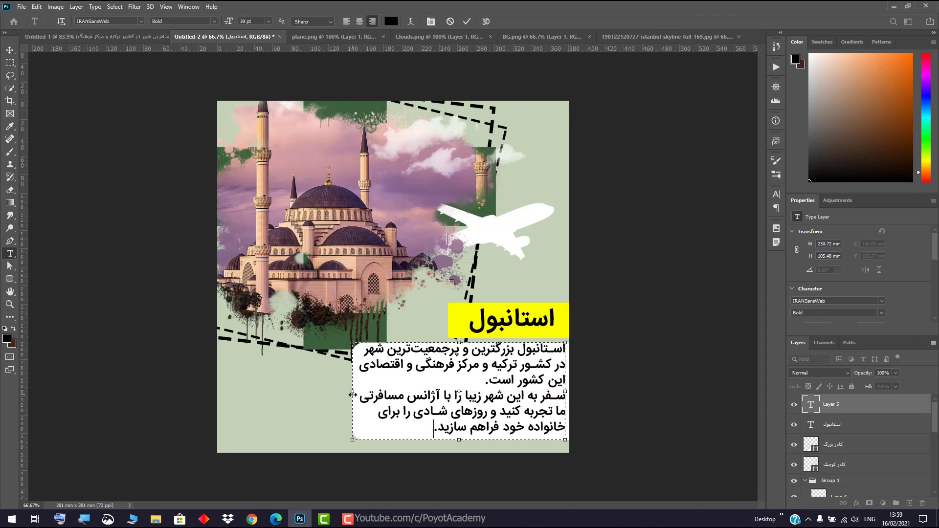
left_click_drag(352, 394, 356, 393)
left_click_drag(460, 342, 460, 345)
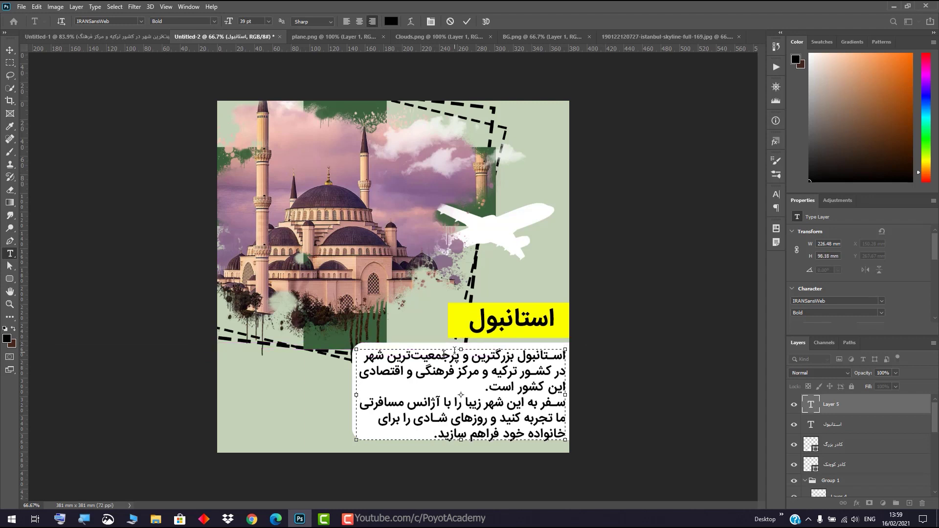
left_click(887, 405)
Nudge the paragraph text within the white box to about X 149.93 mm, Y 263.44 mm.
left_click(10, 50)
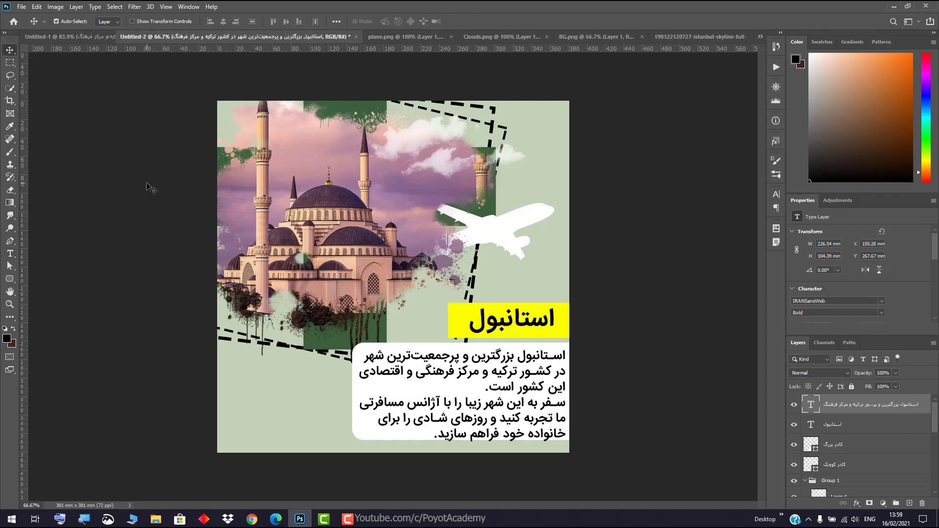
key("Up")
key("Up")
key("Up")
key("Up")
key("Up")
key("Up")
key("Up")
key("Up")
key("Up")
key("Up")
key("Up")
key("Up")
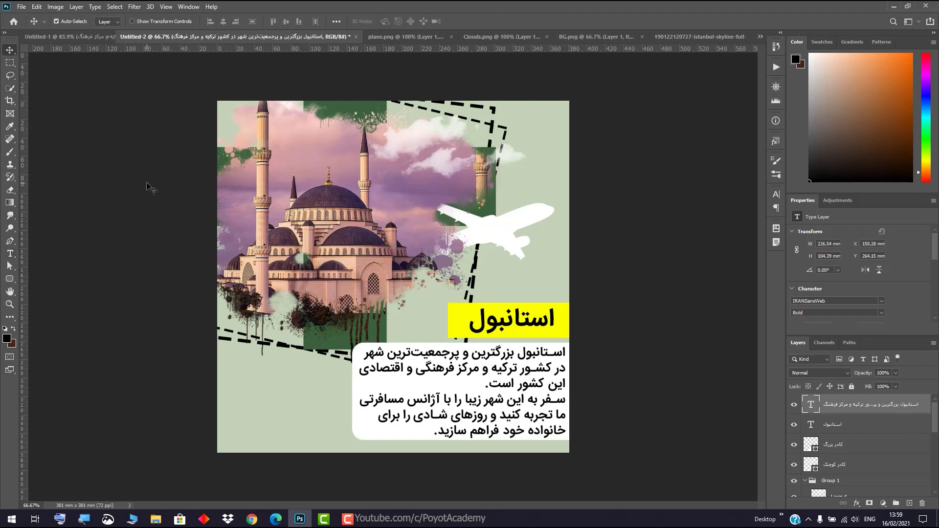
key("Right")
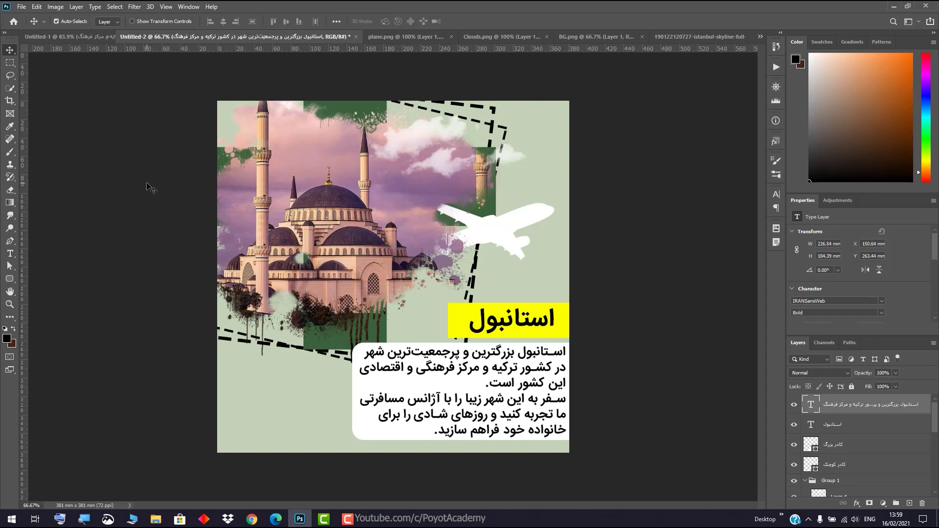
key("Left")
key("Left")
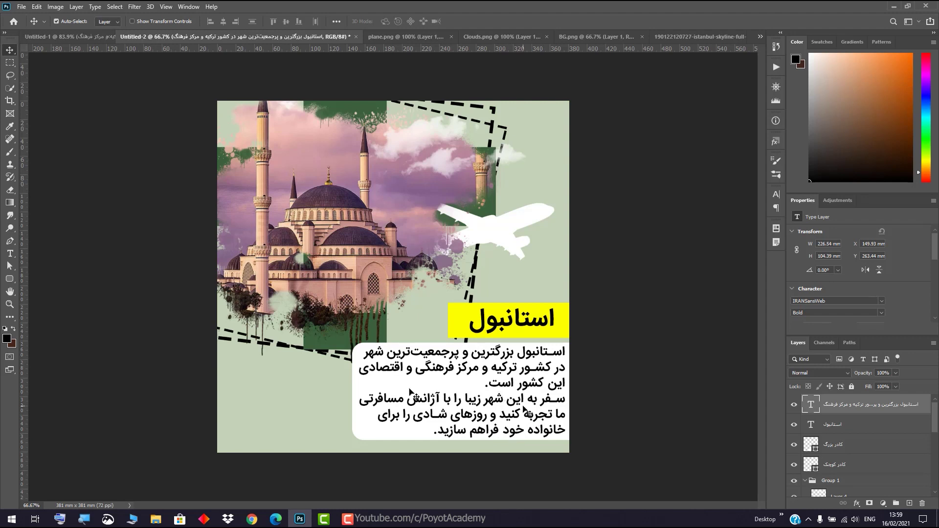
Set the font size of the whole paragraph in the white box to 35 pt.
left_click(9, 254)
left_click(496, 407)
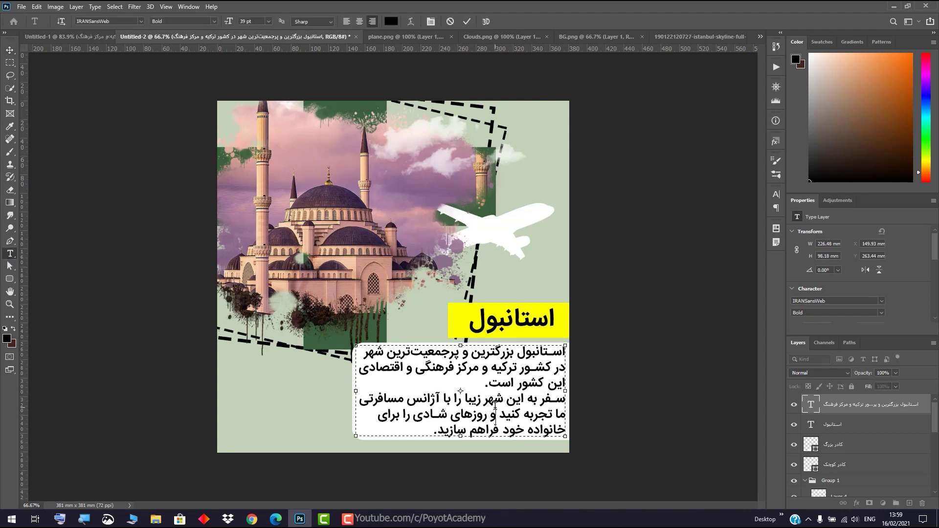
key("ctrl+a")
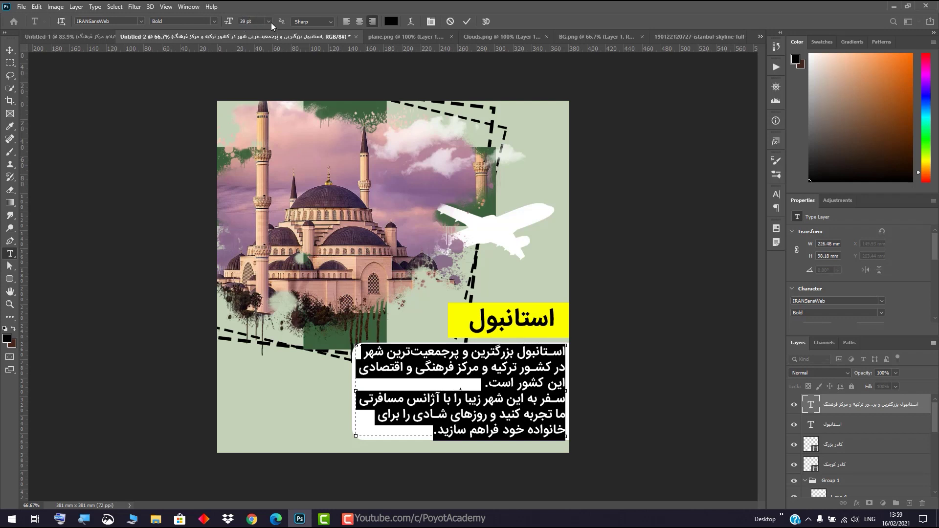
left_click(245, 21)
key("Return")
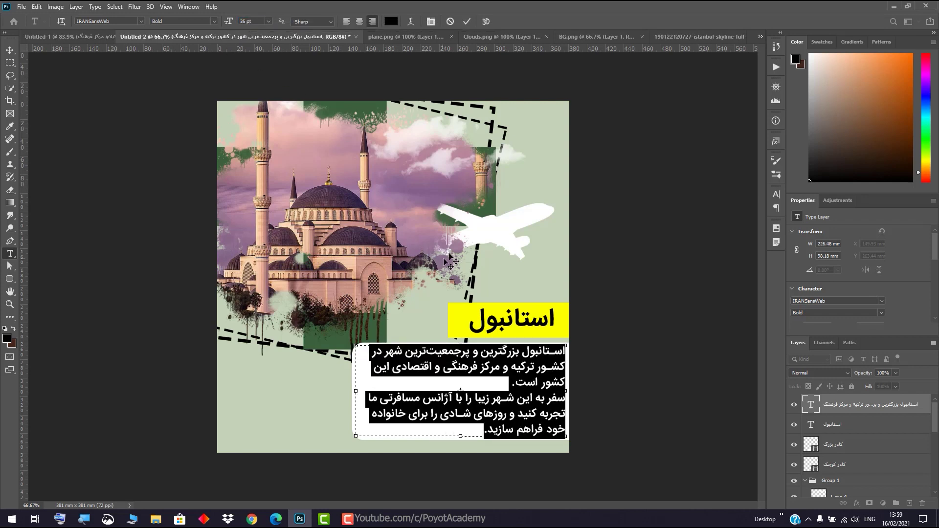
left_click(876, 409)
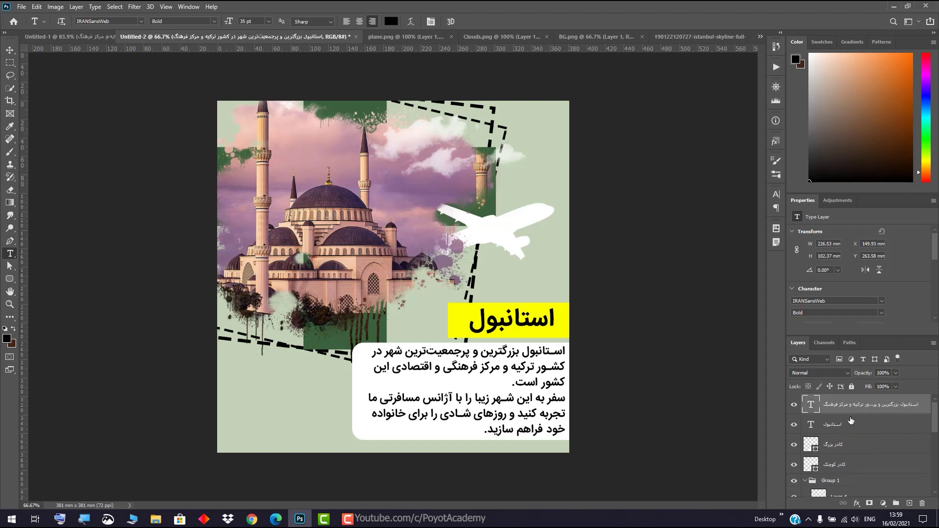
Group the paragraph, the "استانبول" title and their two box shapes into Group 2, and collapse Group 1.
left_click(851, 425, "shift")
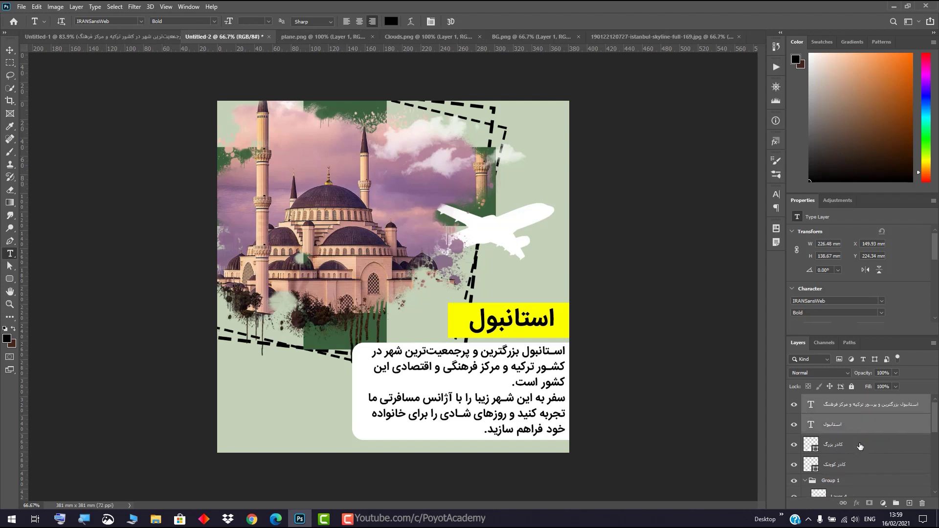
left_click(849, 444, "shift")
left_click(845, 464, "shift")
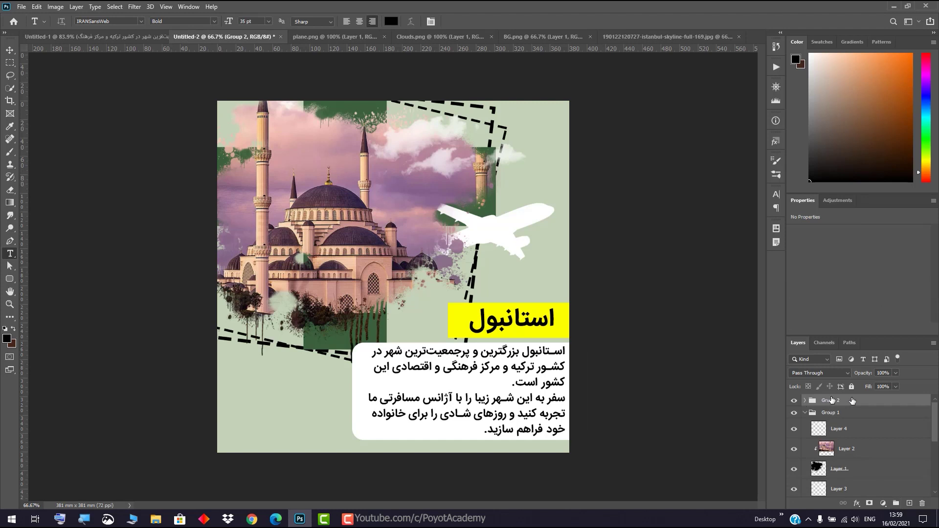
left_click(805, 413)
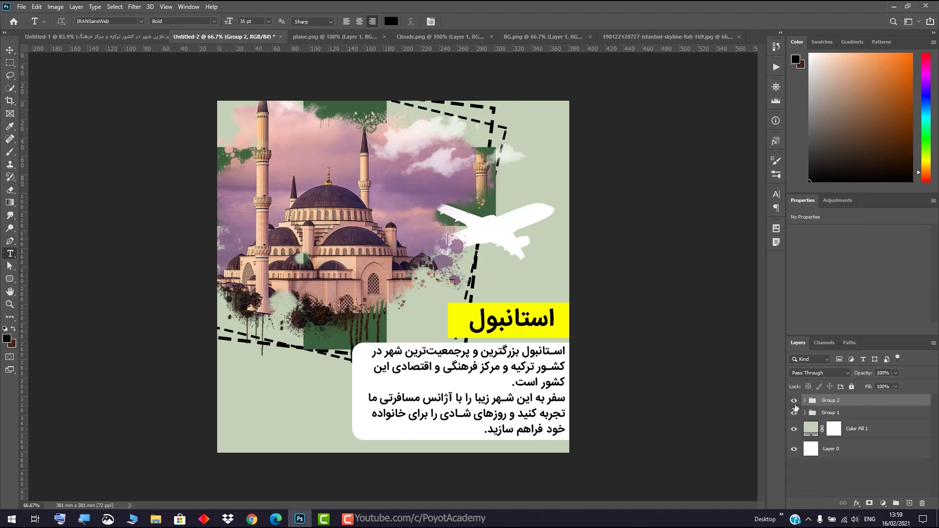
Toggle the visibility of Group 2 and Group 1 off and on to check what each contains.
left_click(794, 403)
left_click(793, 403)
left_click(794, 403)
left_click(793, 404)
left_click(794, 413)
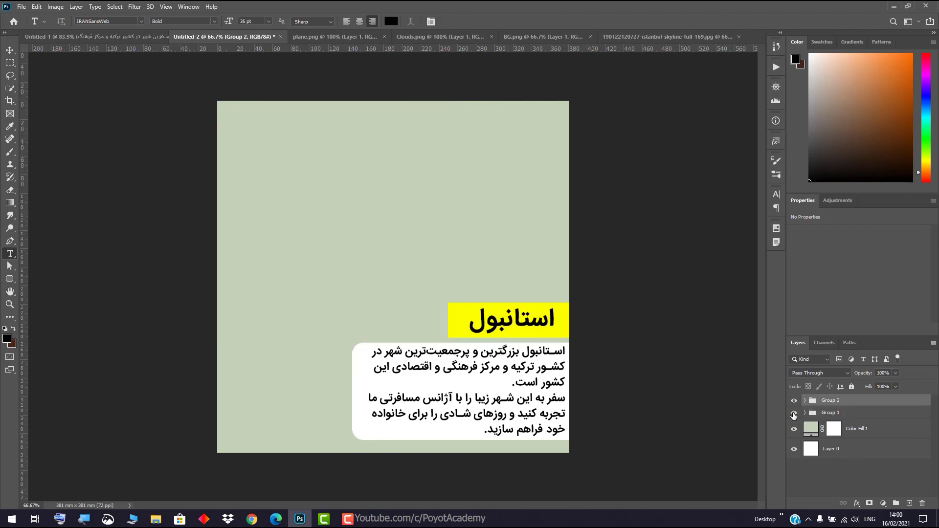
left_click(794, 415)
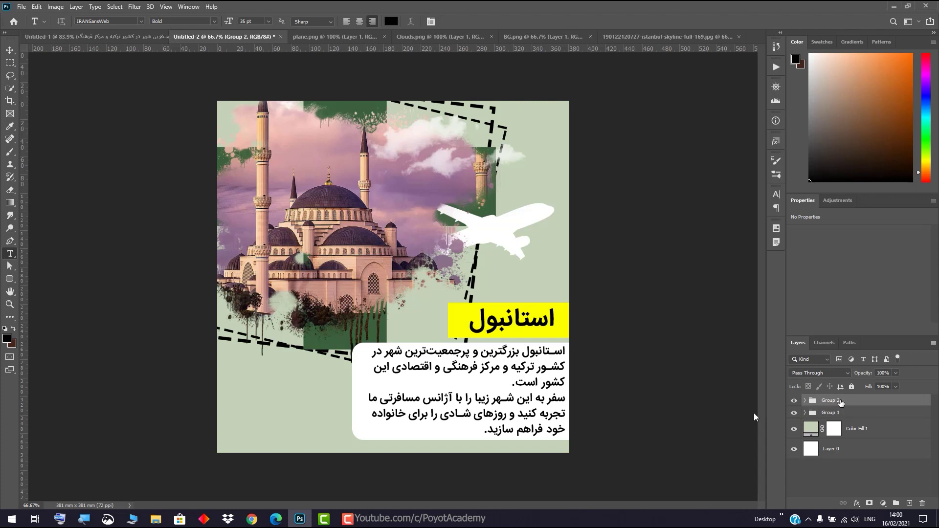
left_click(325, 380)
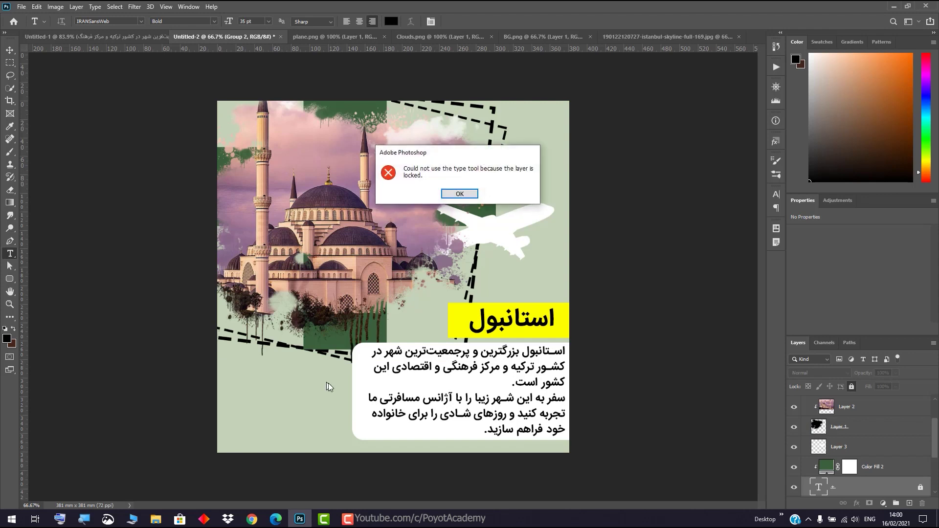
left_click(460, 194)
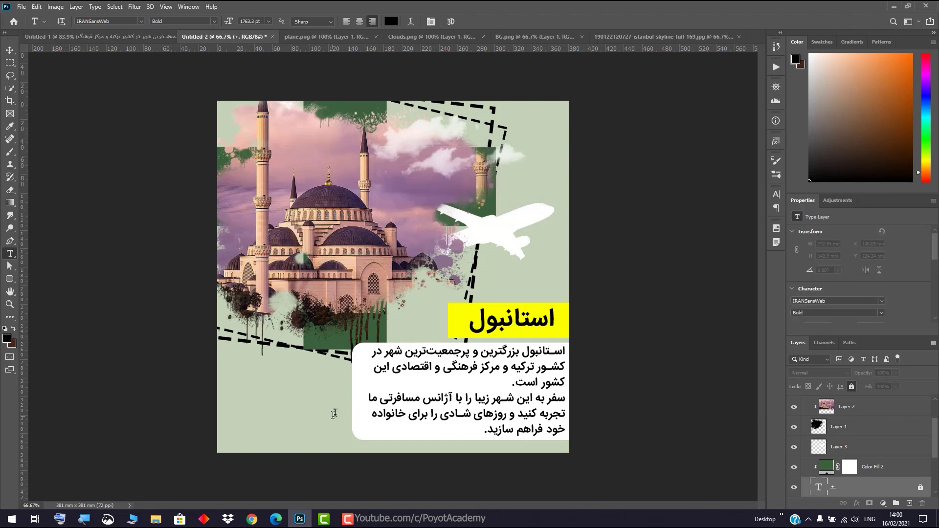
scroll(895, 497, "up", 2)
scroll(904, 484, "up", 2)
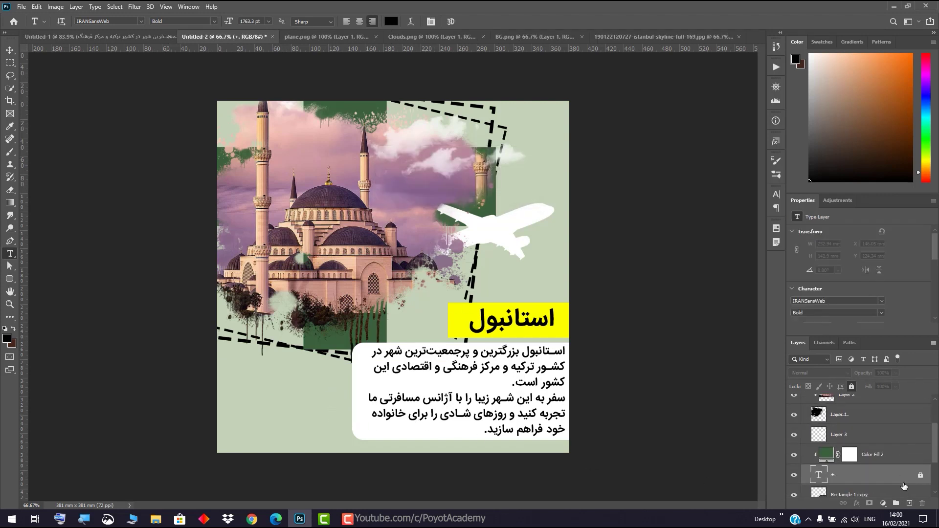
scroll(896, 478, "up", 2)
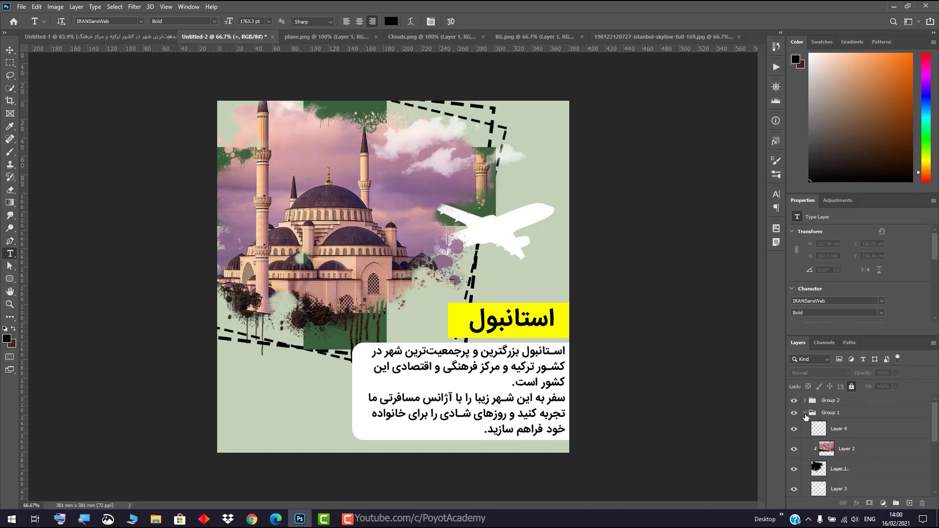
left_click(805, 414)
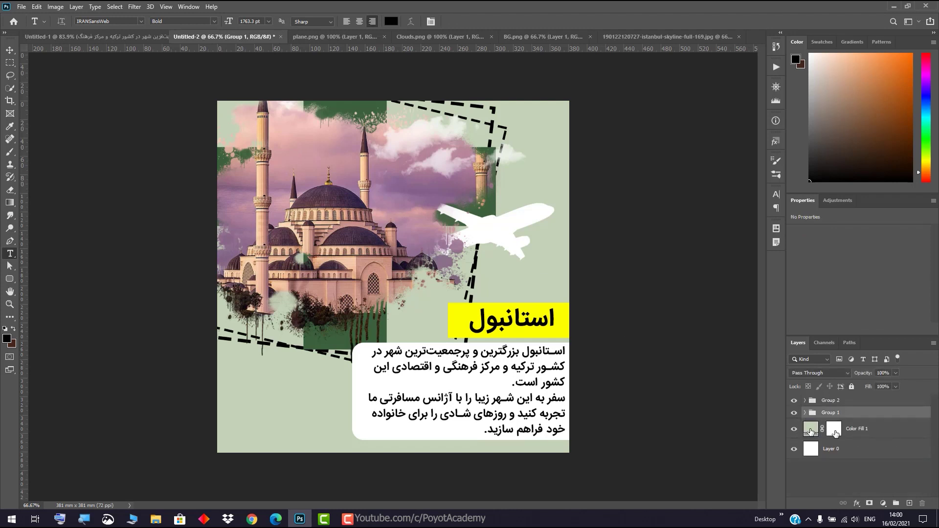
Hide Group 1 and add the text "شروع قیمت ها از" beside the white box, directly above the Color Fill 1 layer.
left_click(897, 434)
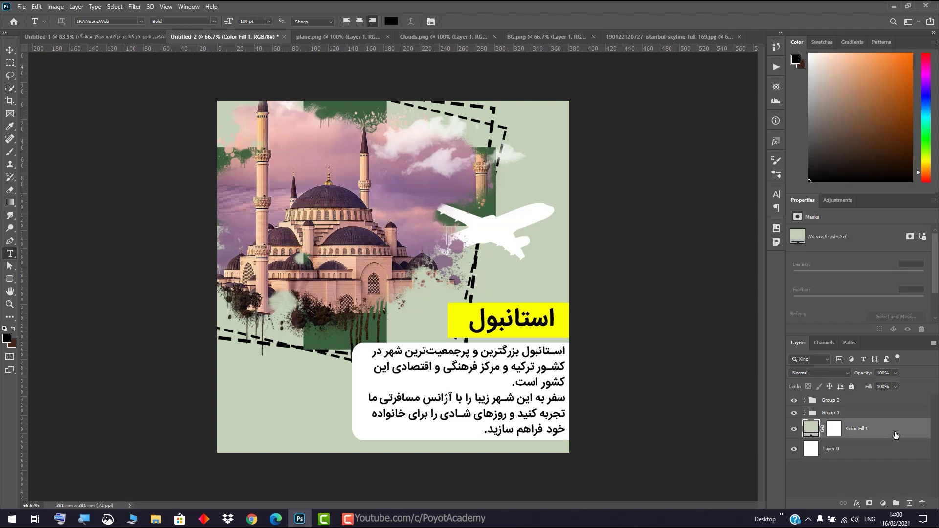
left_click(805, 414)
left_click(805, 414)
left_click(794, 414)
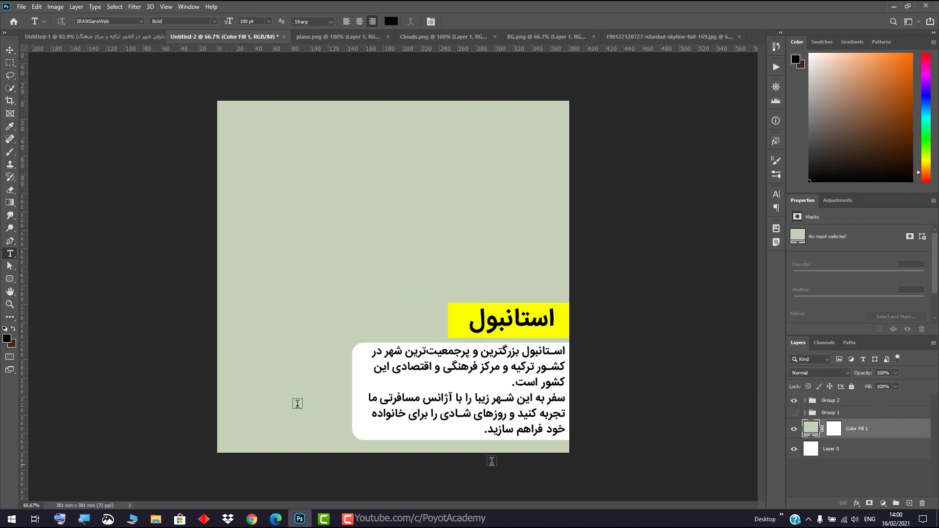
left_click(328, 368)
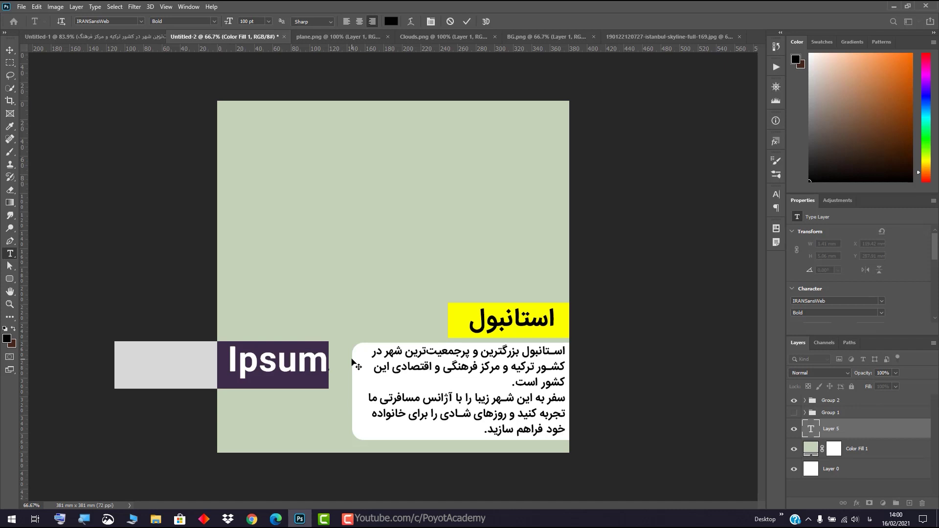
type("شروع")
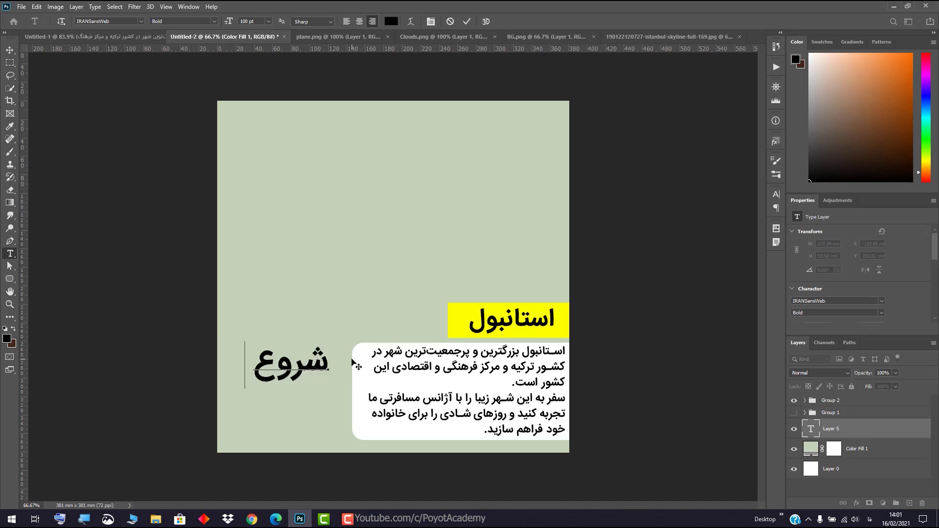
type(" قیمت")
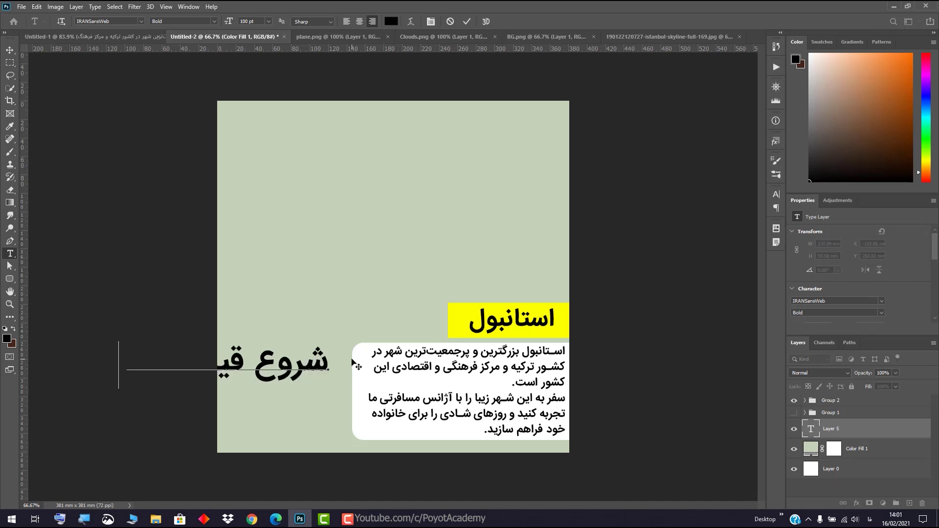
Set the "شروع قیمت ها از" text to 41 pt and move it to about X 24 mm, Y 277 mm.
left_click(273, 363)
key("ctrl+a")
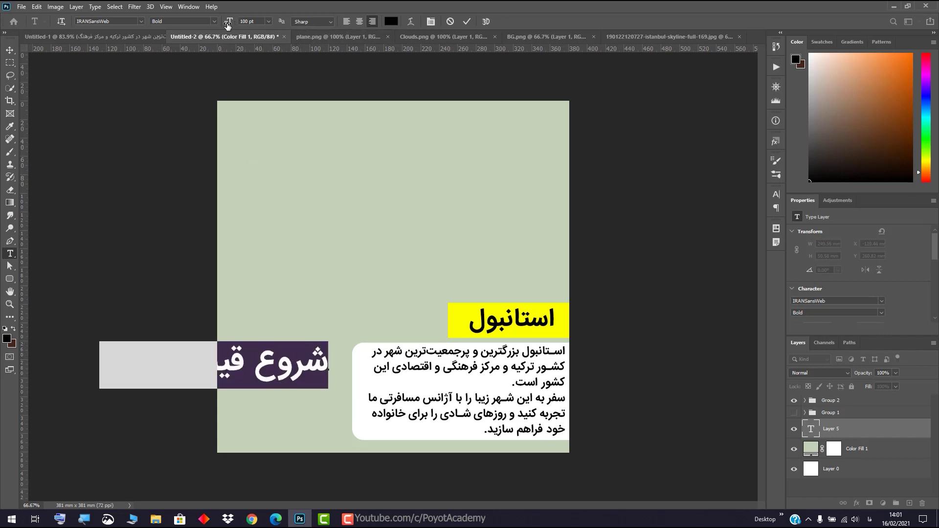
left_click_drag(228, 25, 196, 24)
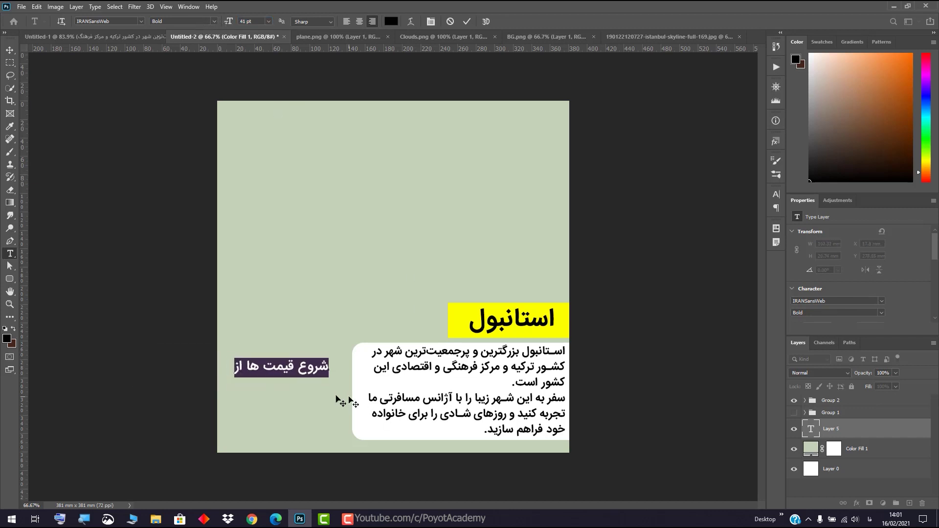
left_click_drag(324, 366, 328, 353)
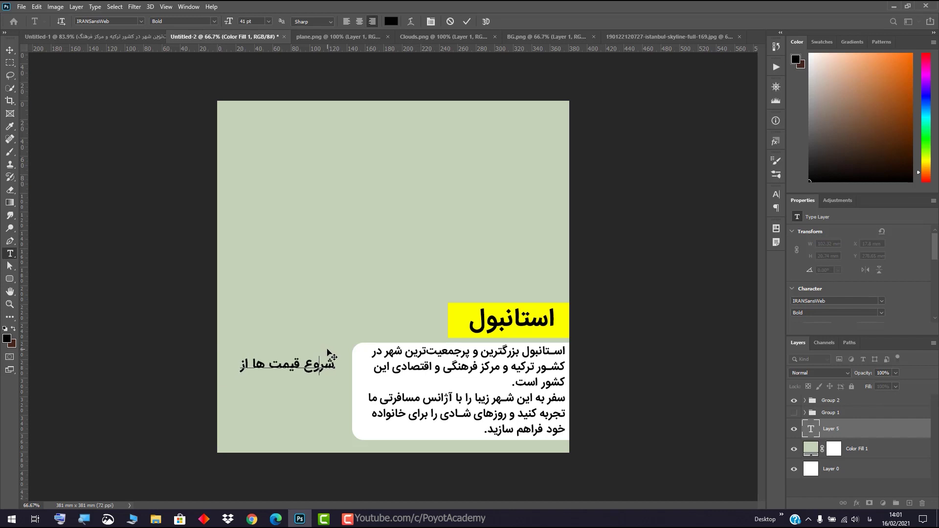
left_click(851, 429)
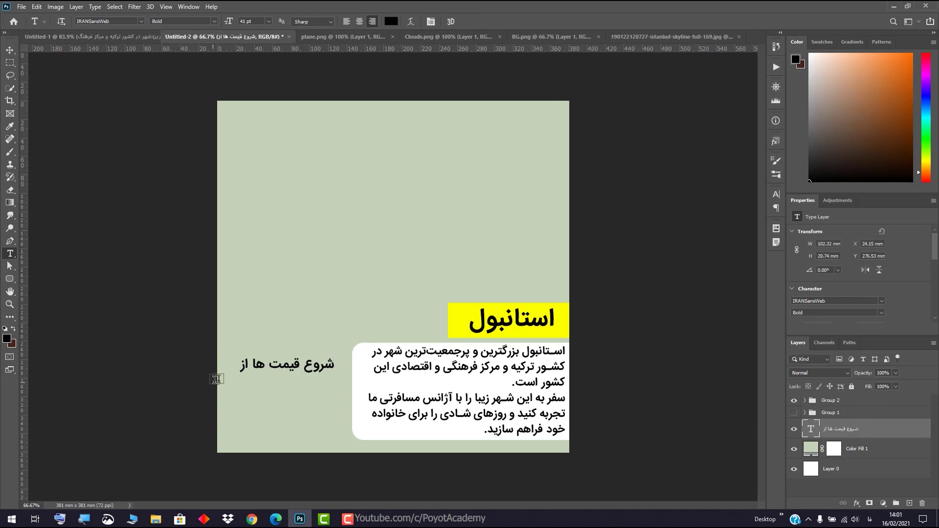
Draw a rectangle about 322 × 85 px beneath the "شروع قیمت ها از" text and fill it with white.
left_click(9, 282)
right_click(8, 282)
left_click(29, 282)
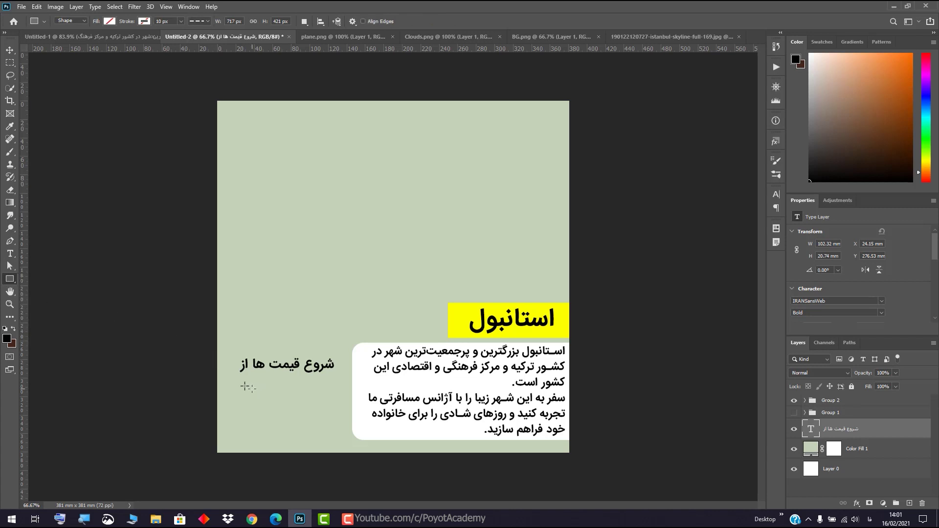
left_click_drag(237, 380, 342, 407)
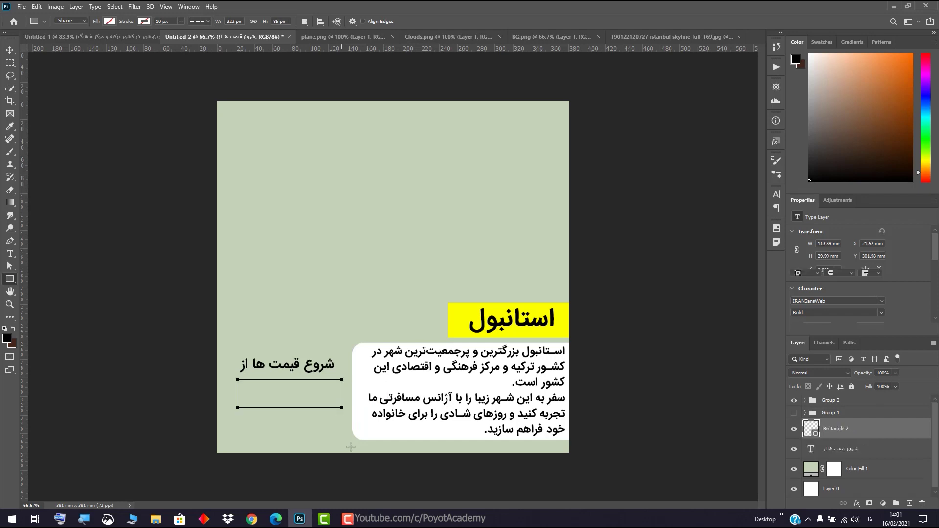
left_click(109, 21)
left_click(119, 73)
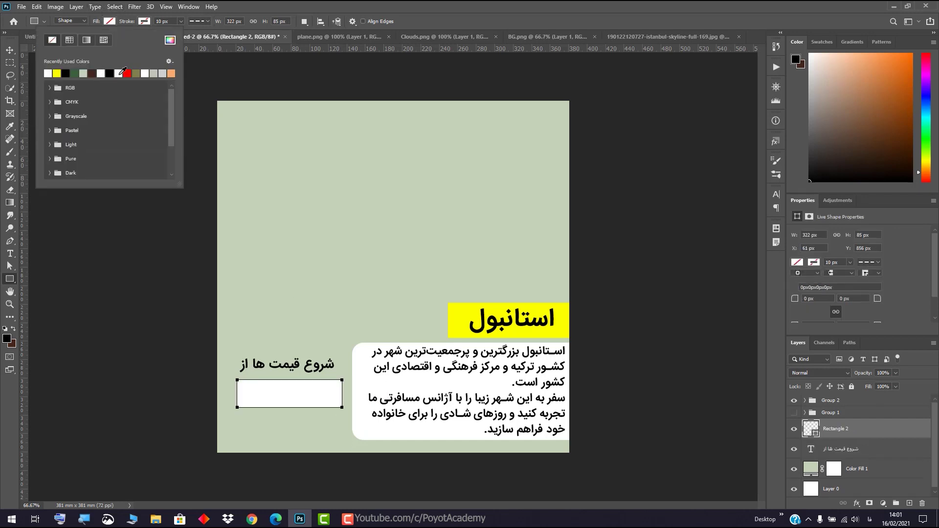
Add a black Multiply drop shadow to Rectangle 2 with 100% opacity, 129° angle, 8 px distance, 24% spread and 0 px size.
double_click(884, 434)
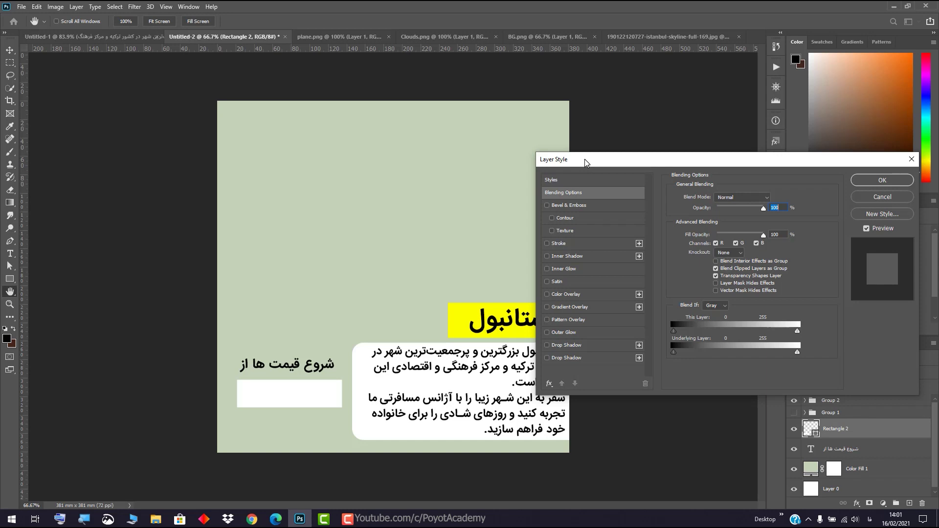
left_click(576, 359)
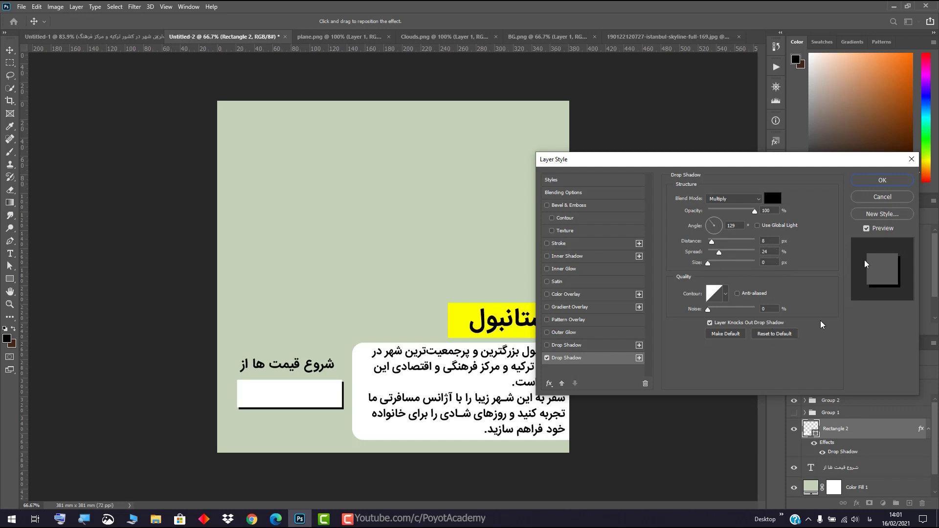
left_click(890, 181)
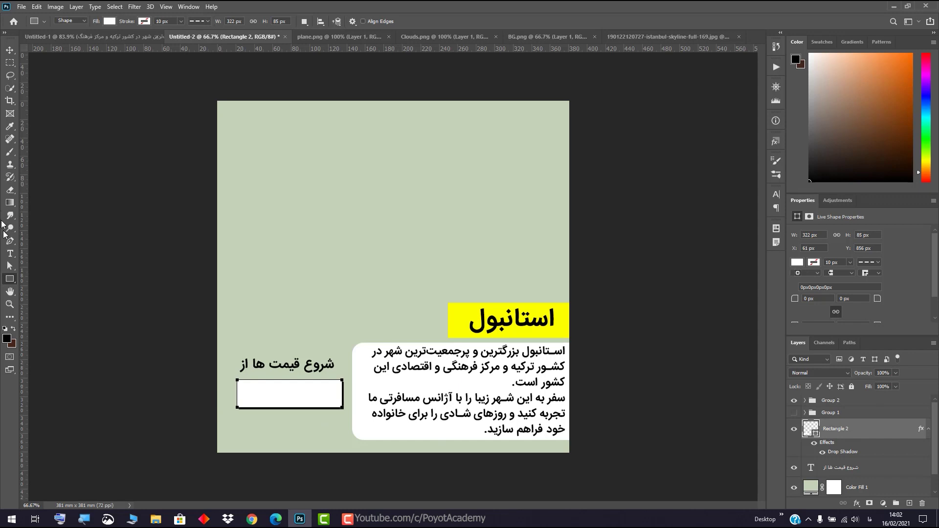
Add the price text "3،900،000" above the "شروع قیمت ها از" label.
left_click(10, 254)
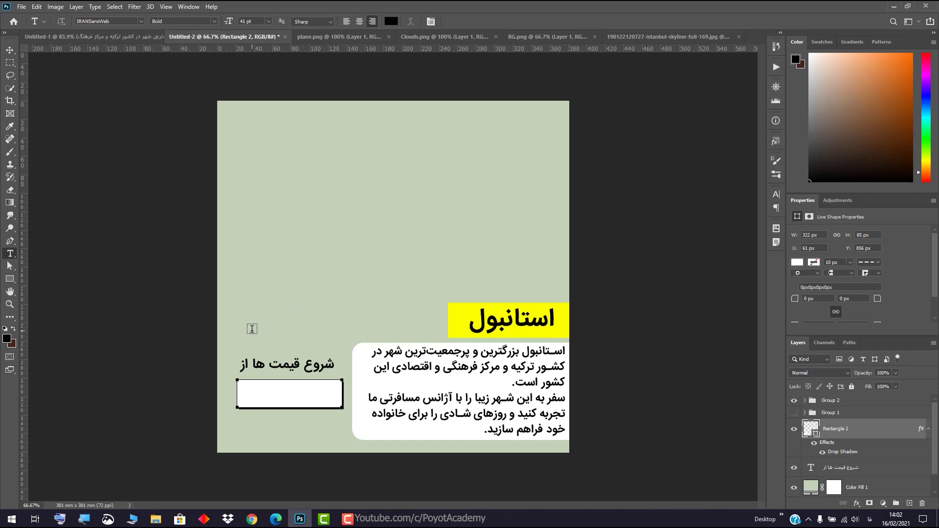
left_click(252, 329)
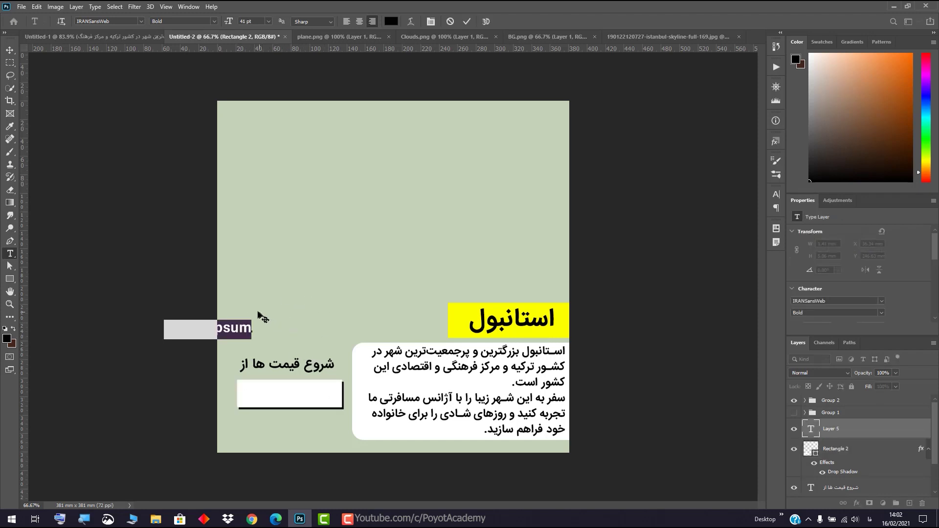
left_click_drag(263, 318, 347, 314)
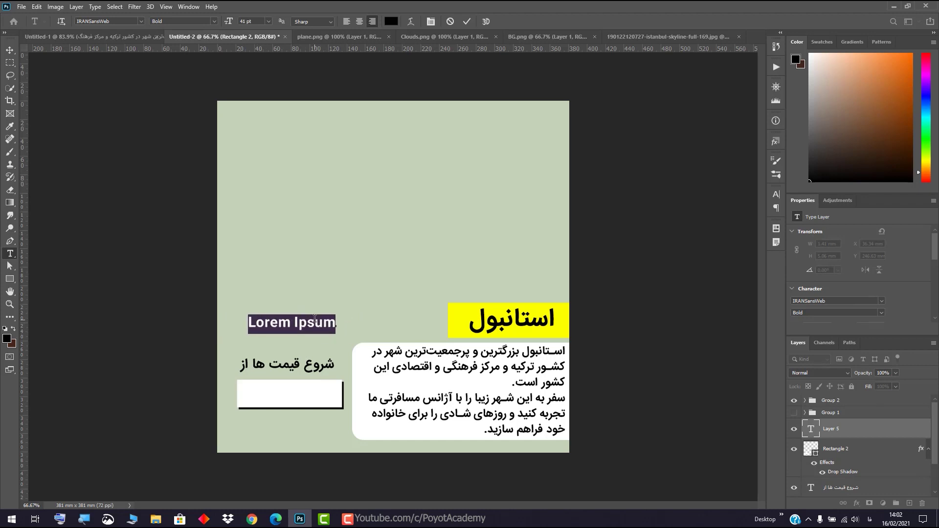
type("3")
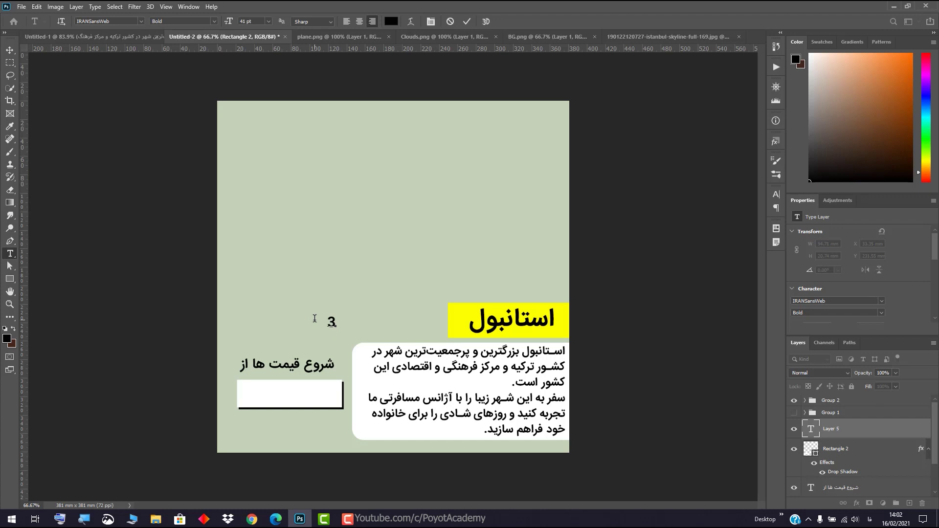
key("BackSpace")
key("alt+shift")
key("alt+shift")
type("3")
type("000")
key("BackSpace")
key("BackSpace")
key("BackSpace")
type("900،000")
Change the digit style of the whole price text to Farsi.
key("ctrl+a")
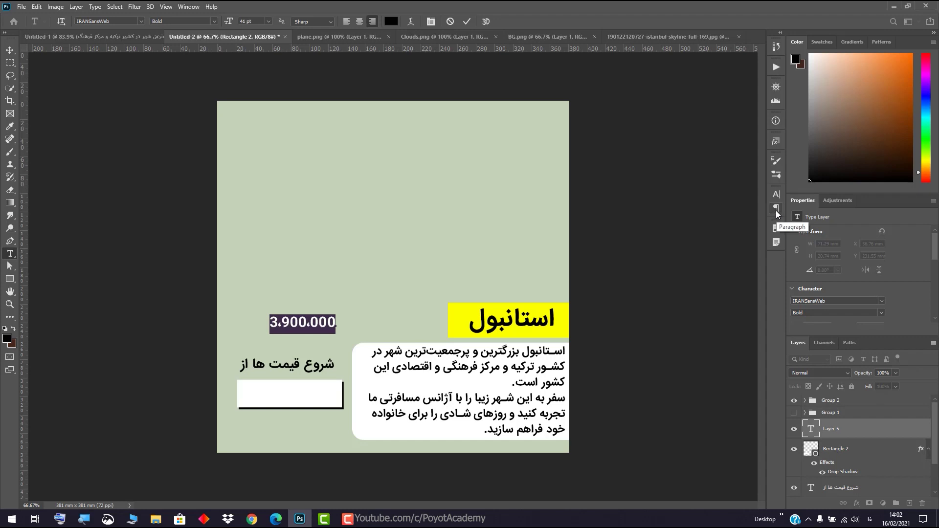
left_click(178, 7)
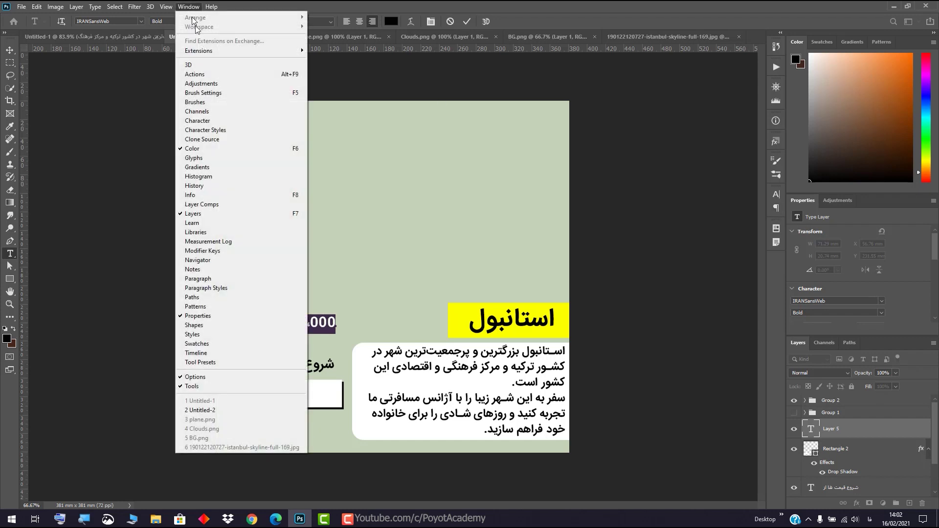
left_click(778, 206)
left_click(778, 207)
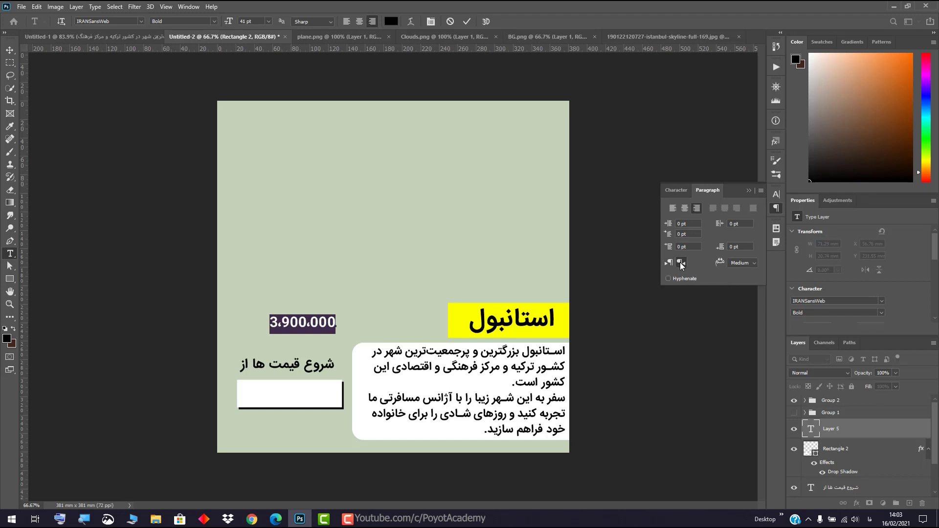
left_click(778, 201)
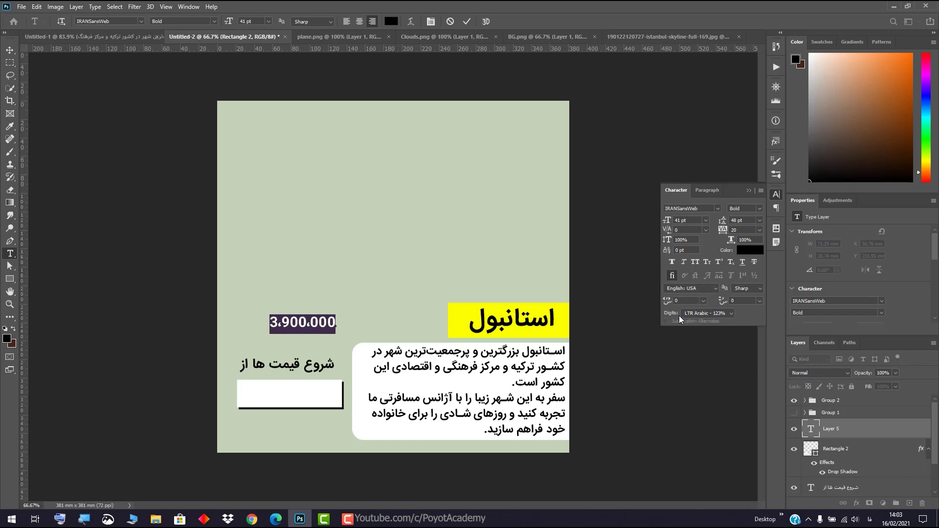
left_click(706, 313)
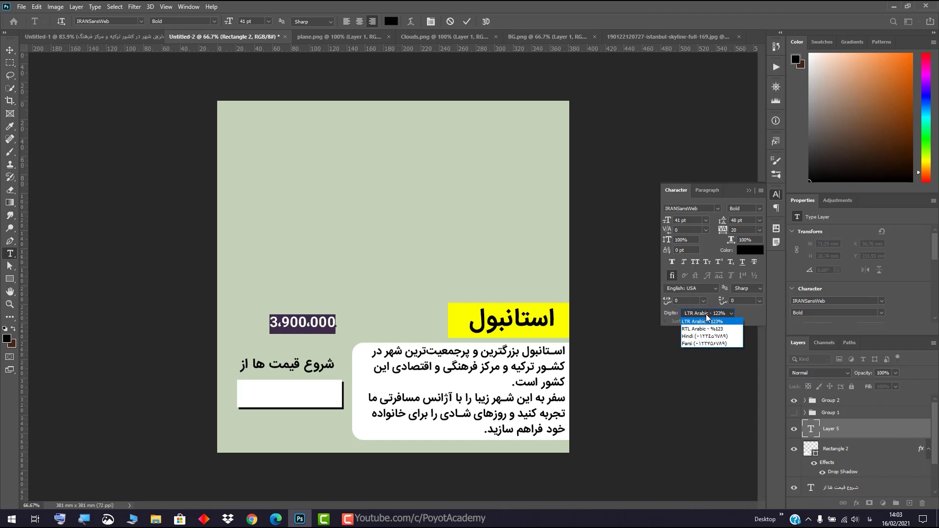
left_click(705, 344)
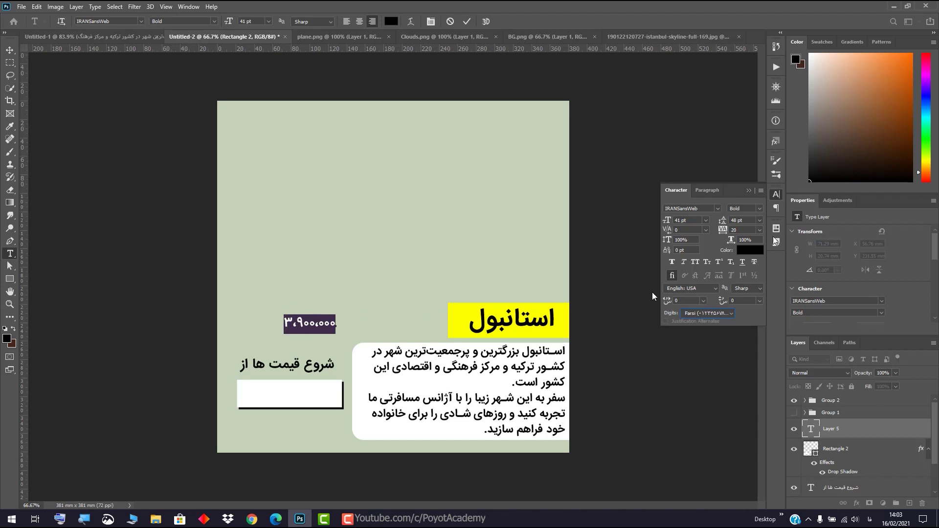
left_click(777, 195)
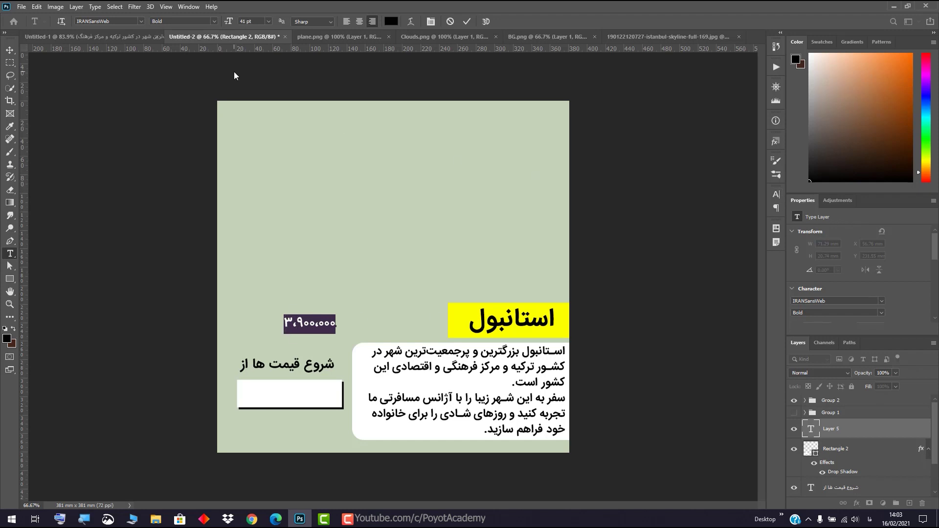
Enlarge the price text to 58 pt and move it onto the small white box.
left_click(140, 21)
left_click(140, 21)
left_click_drag(229, 22, 235, 24)
left_click_drag(323, 308, 315, 380)
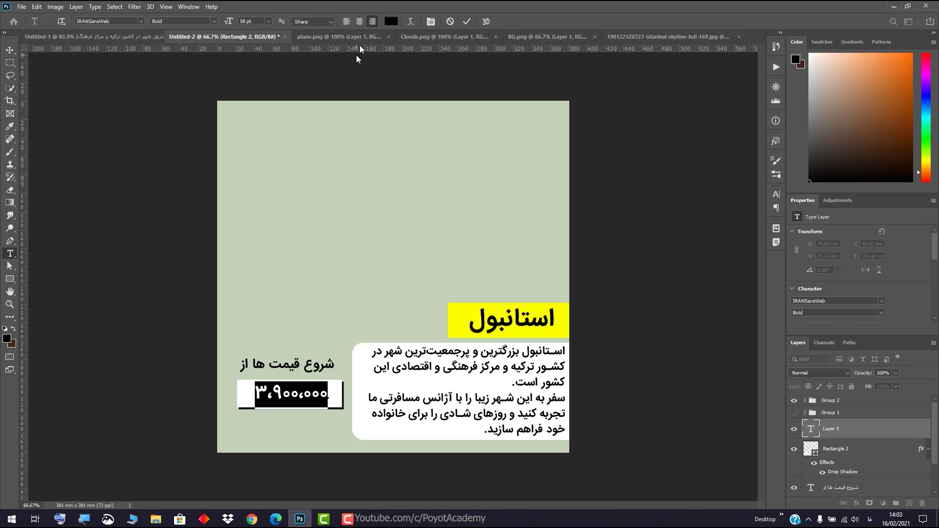
Color the price text red (ff0000) and finish editing it.
left_click(391, 22)
left_click(770, 266)
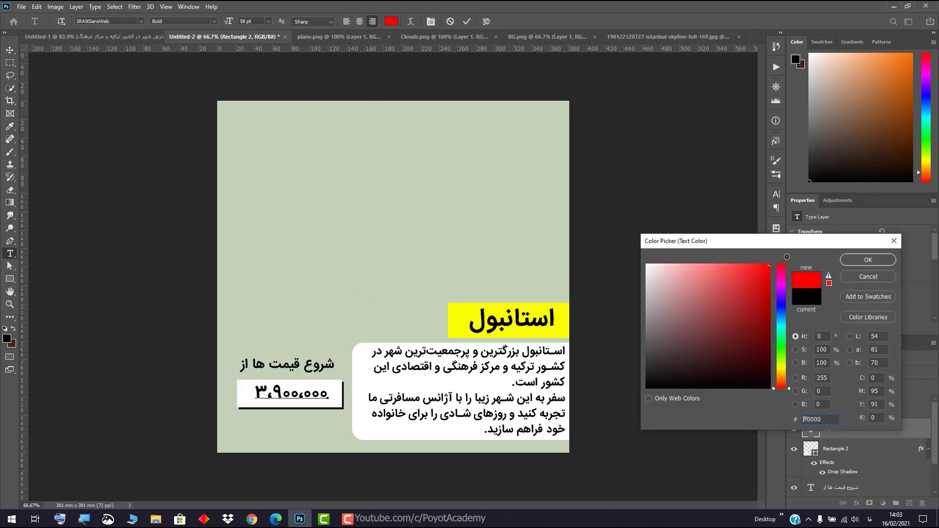
left_click(873, 262)
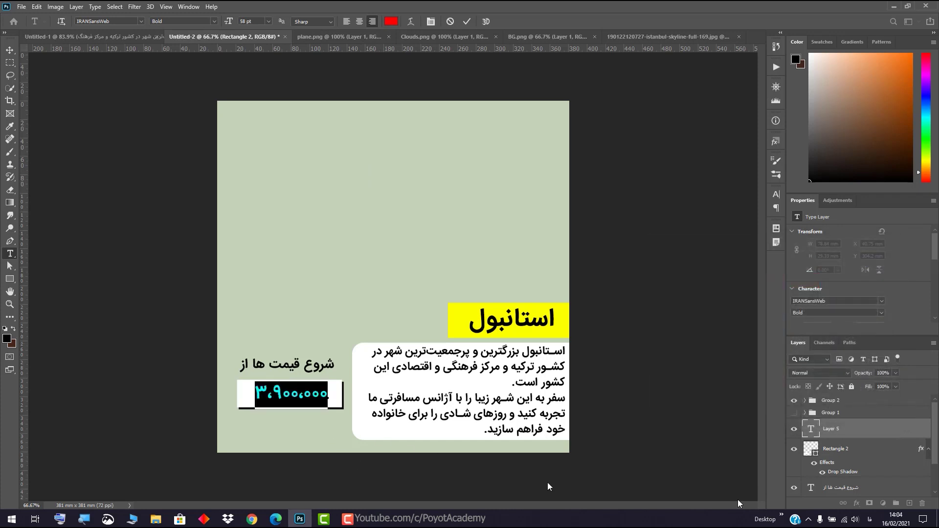
left_click(861, 433)
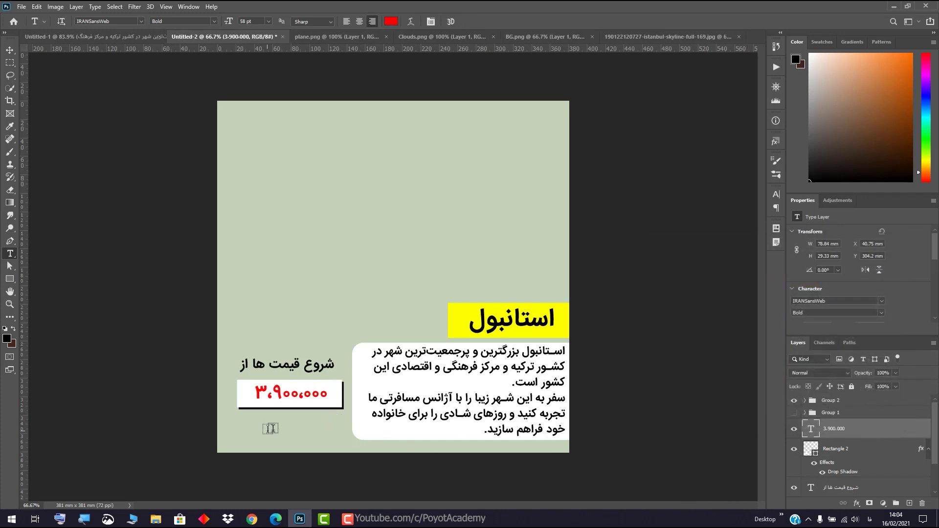
Add the text "تومان" below the price box and color it black (000000).
left_click(262, 425)
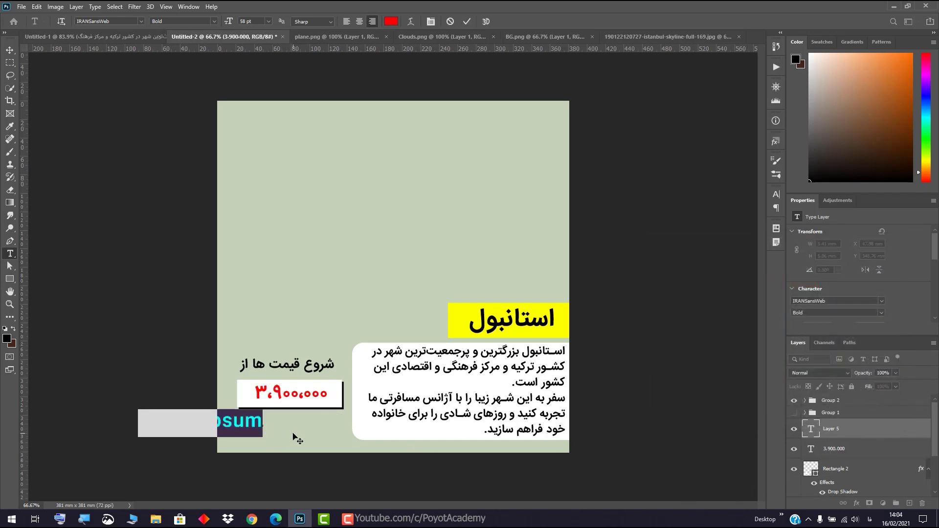
type("تومان")
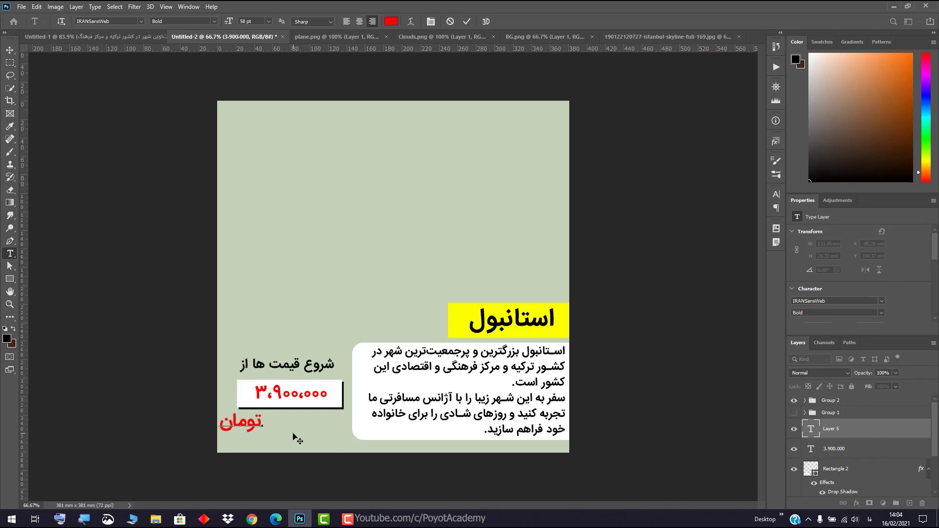
double_click(234, 419)
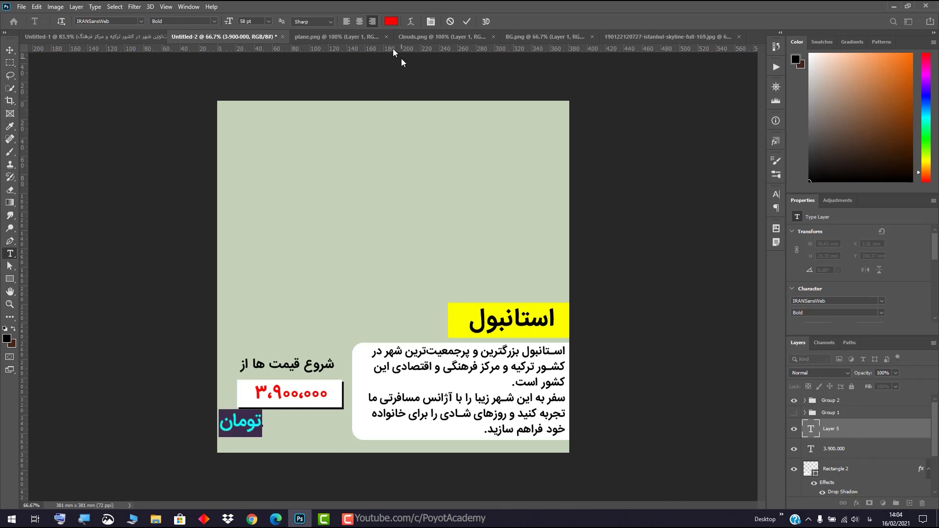
left_click(391, 22)
left_click_drag(688, 344, 605, 420)
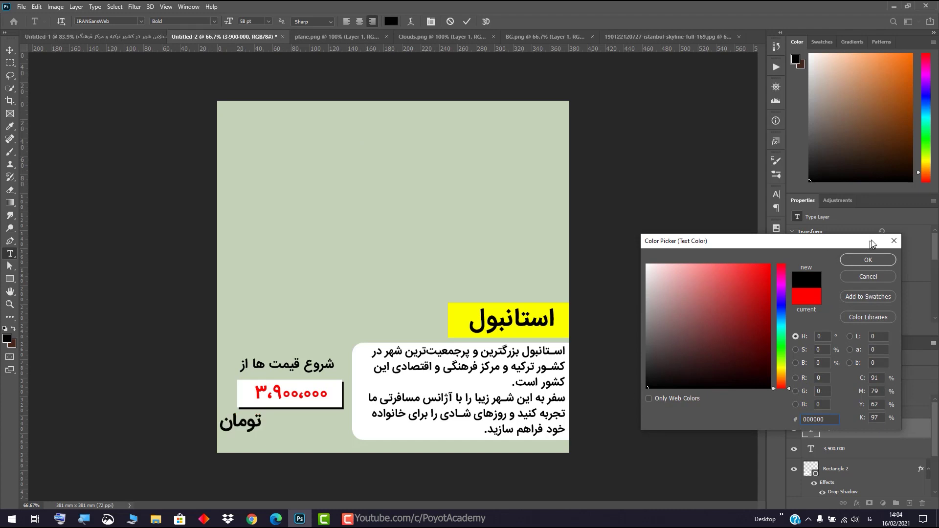
left_click(876, 261)
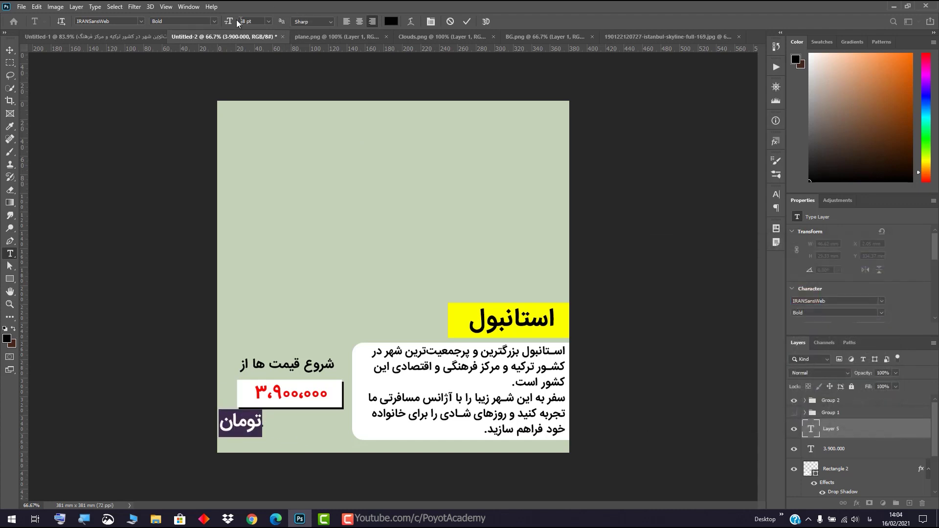
Reduce the "تومان" text to 40 pt and move it to about X 21 mm, Y 337 mm under the price box.
left_click_drag(230, 21, 221, 26)
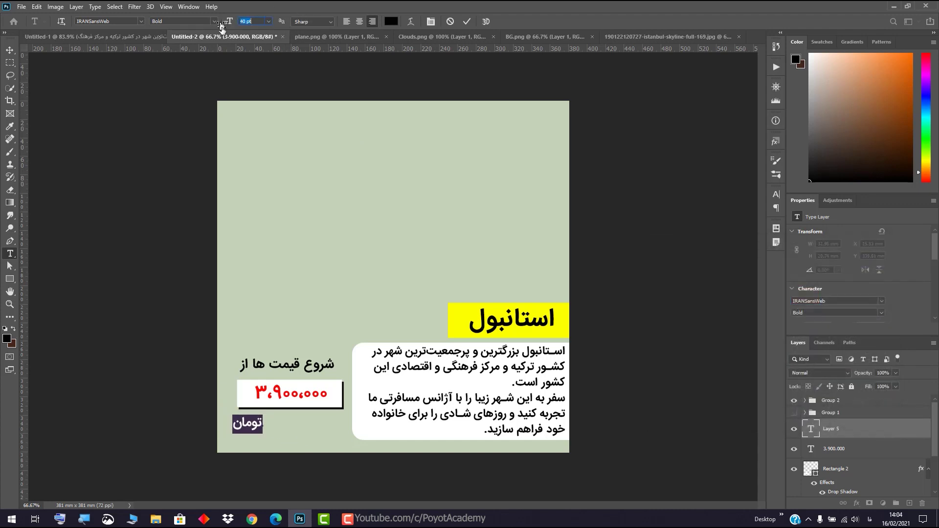
left_click(255, 420)
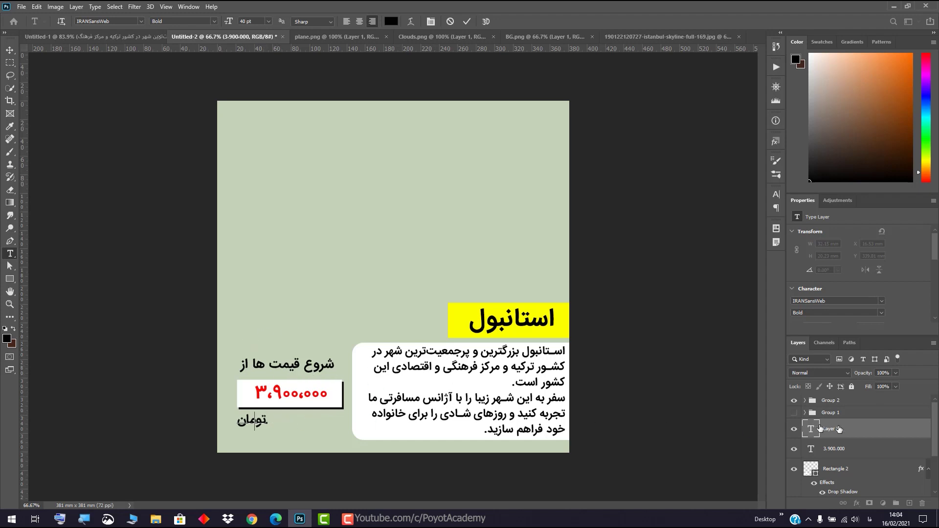
left_click(839, 430)
Move the "شروع قیمت ها از" text closer to the price box, to about X 29 mm, Y 279 mm.
scroll(889, 481, "down", 1)
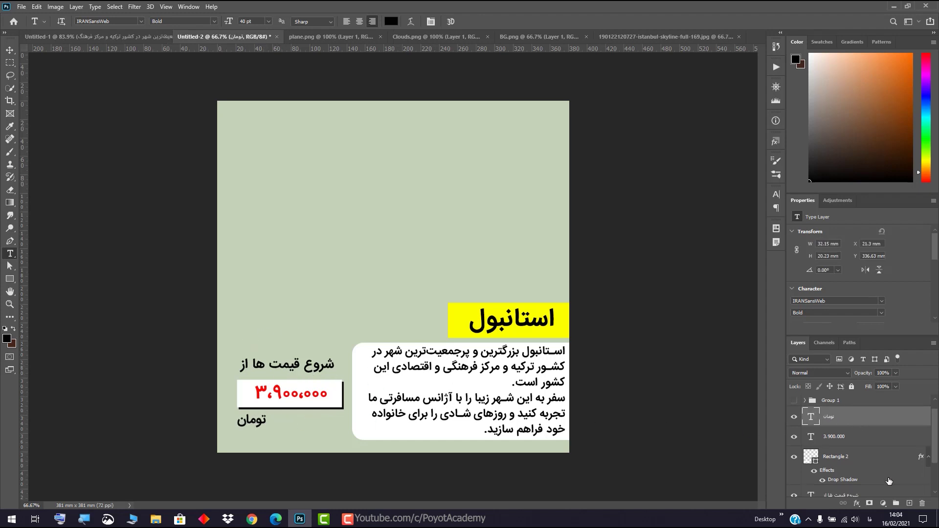
scroll(889, 481, "down", 1)
left_click(880, 476)
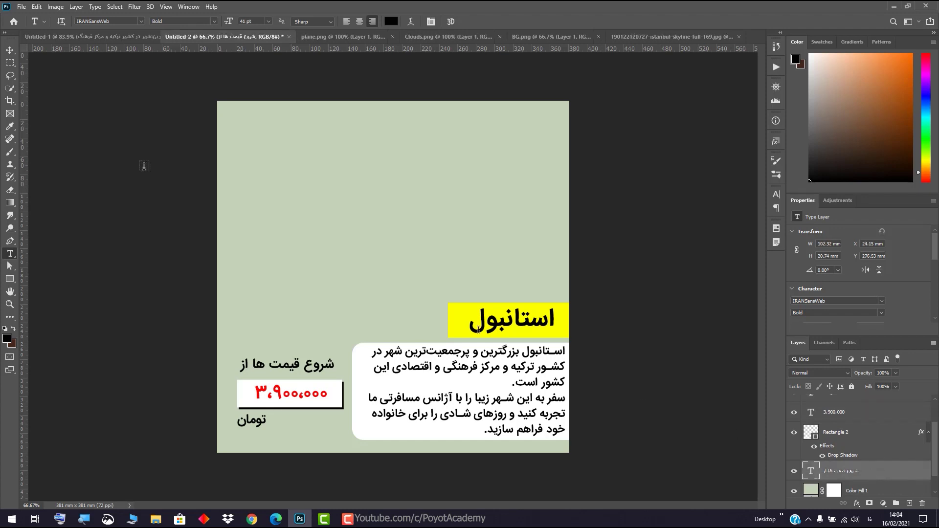
left_click(11, 51)
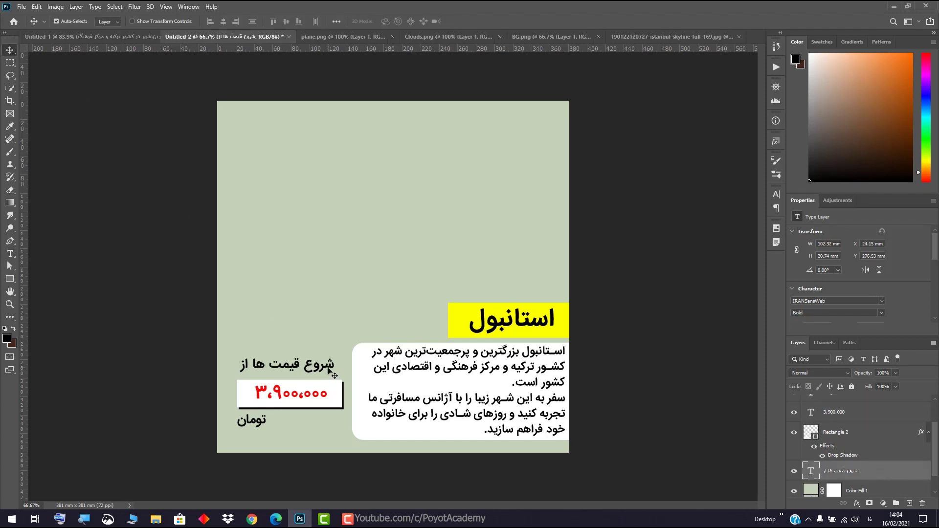
left_click_drag(329, 372, 333, 373)
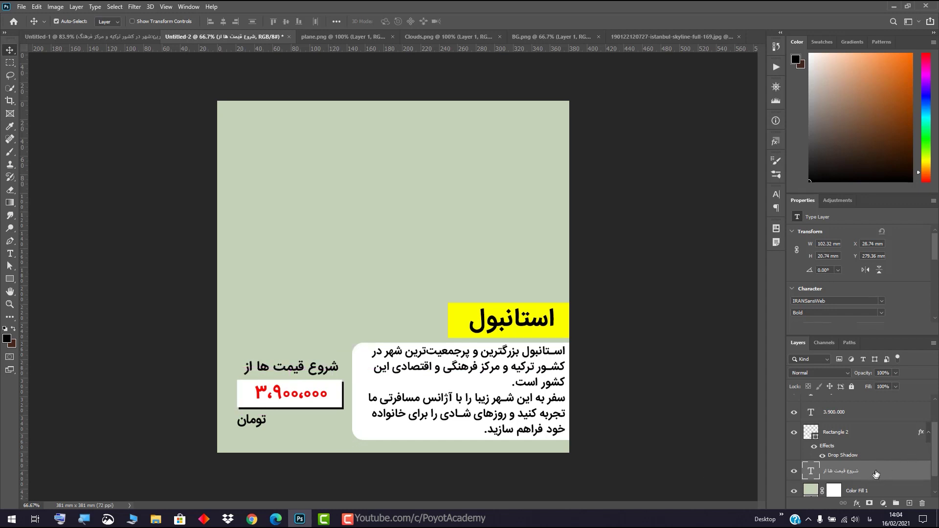
Group the layers from the "تومان" text down to the "شروع قیمت ها از" text, including the price and its box.
scroll(876, 476, "up", 1)
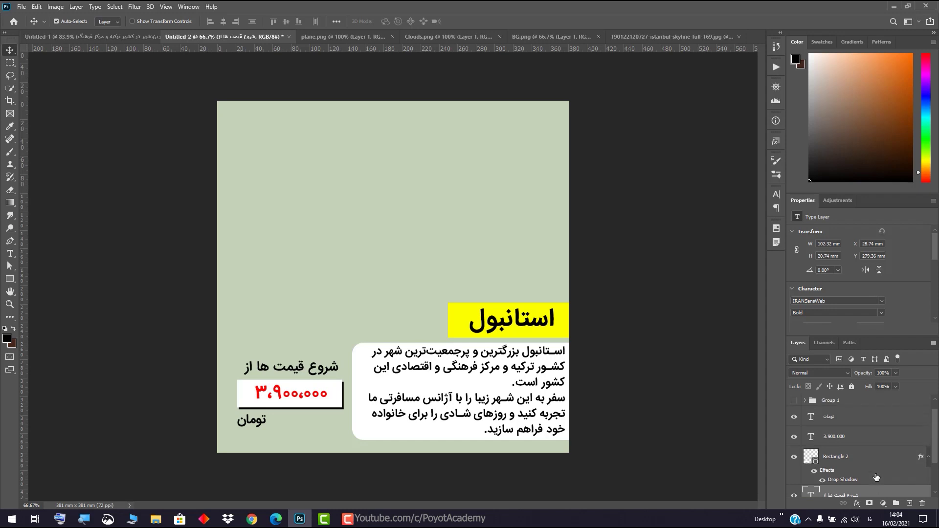
left_click(865, 421)
scroll(866, 424, "down", 2)
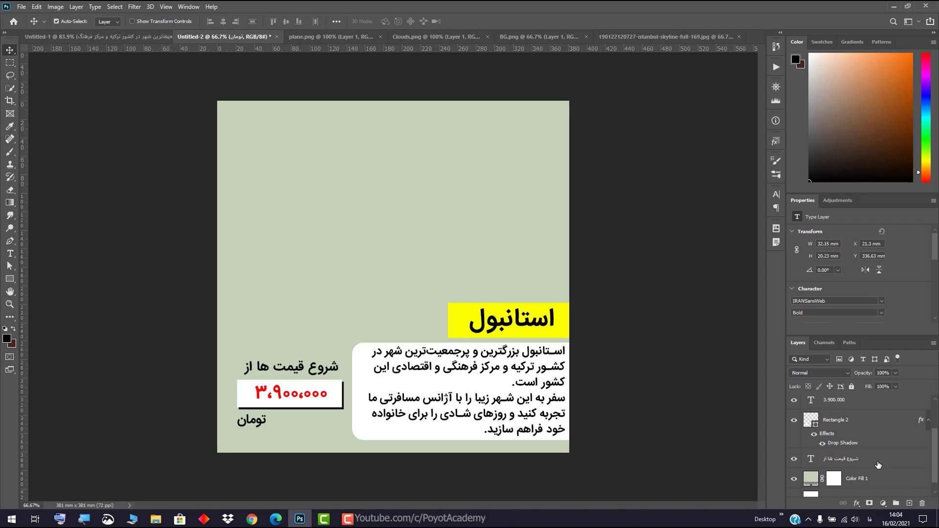
left_click(879, 464, "shift")
scroll(876, 460, "up", 2)
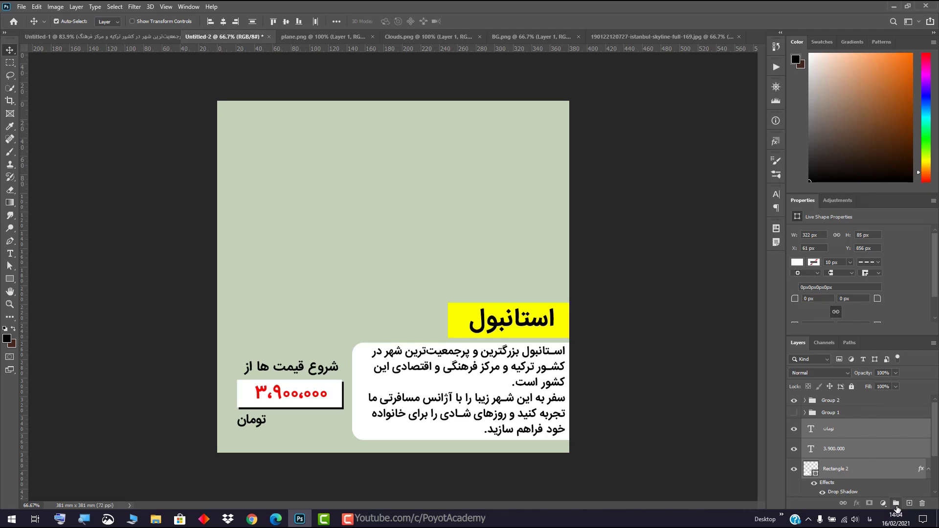
left_click(896, 505)
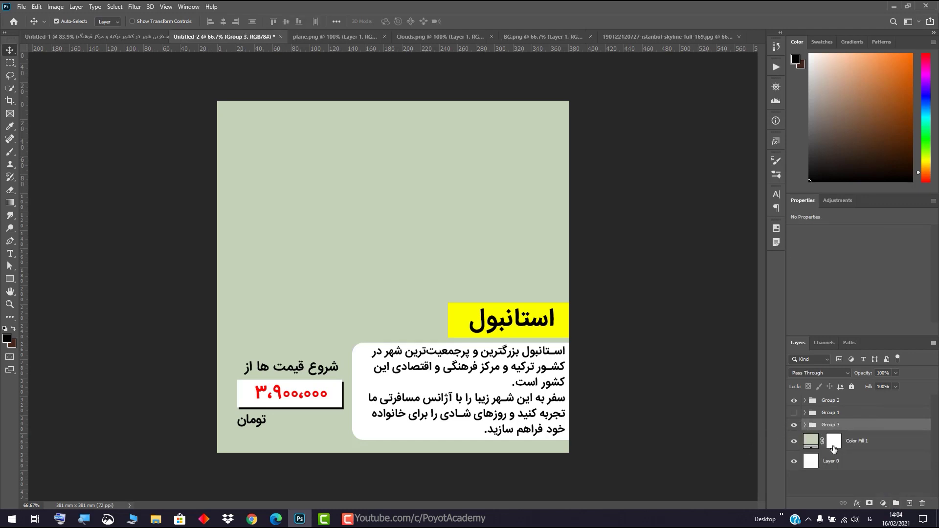
Rotate the starting-price group about 13.6° counterclockwise and shift it slightly away from the white paragraph box.
key("ctrl")
key("alt+shift")
key("ctrl+t")
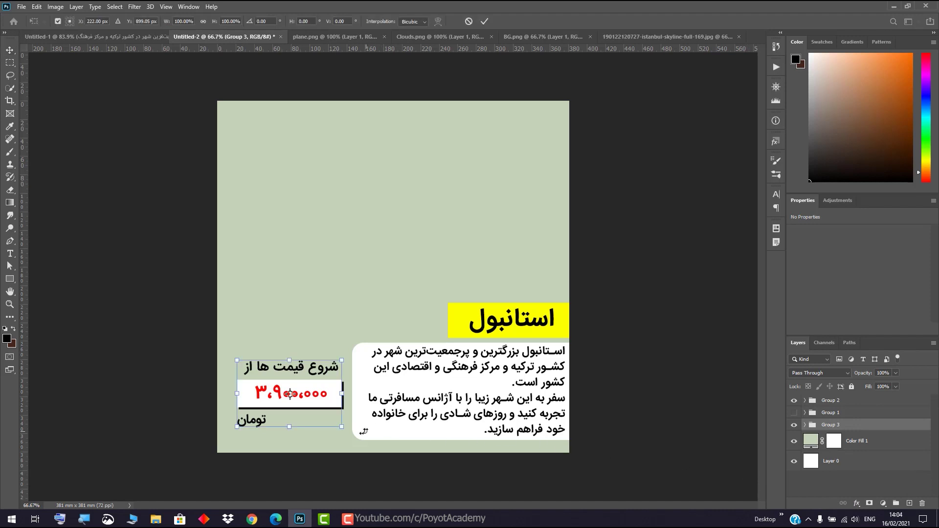
left_click_drag(364, 432, 357, 425)
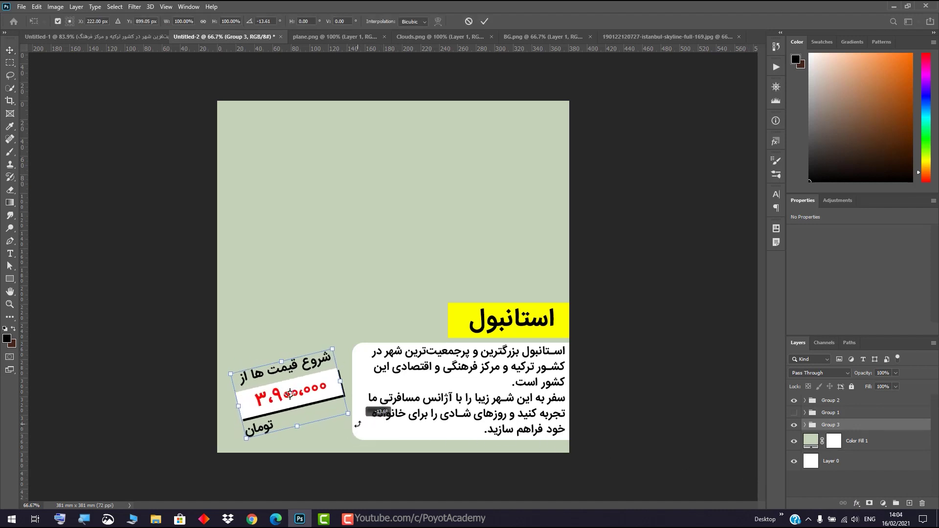
left_click_drag(337, 389, 333, 387)
key("Return")
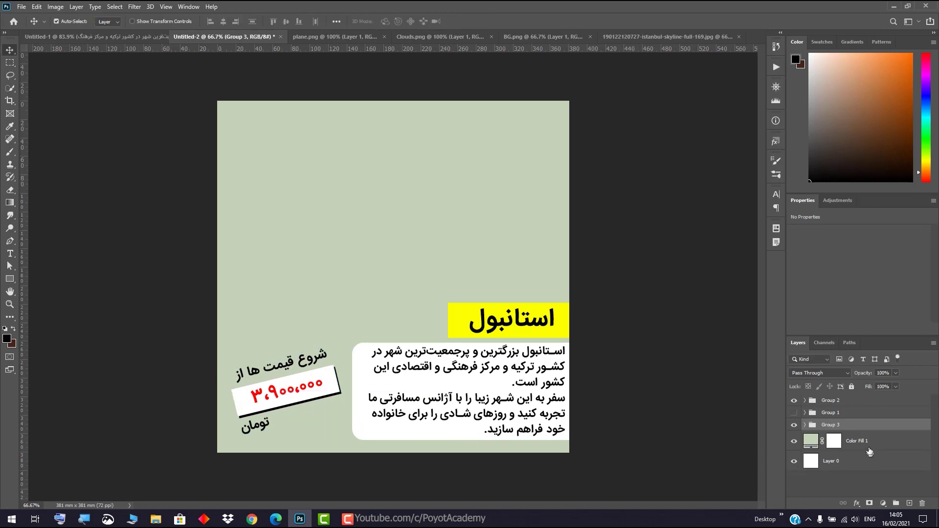
Show the mosque artwork group again and scale the tilted starting-price group down slightly.
left_click(794, 414)
left_click(794, 414)
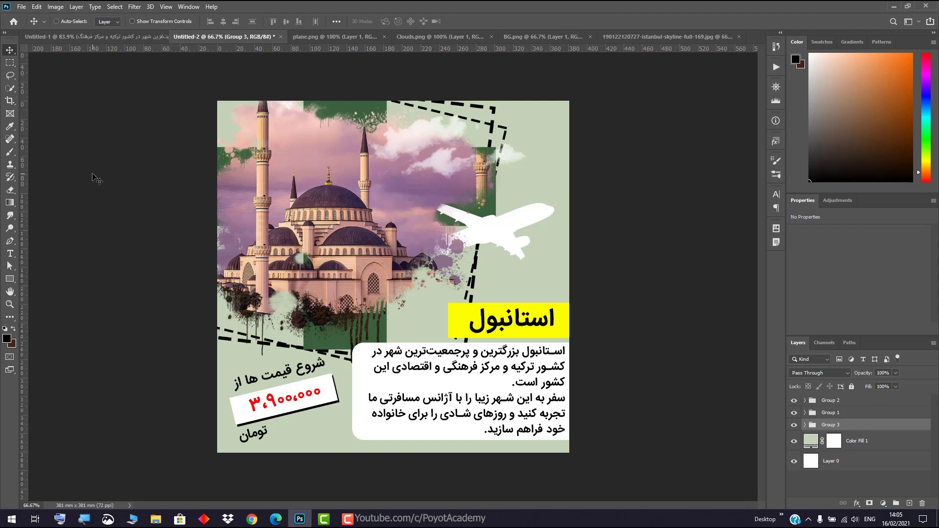
key("ctrl+t")
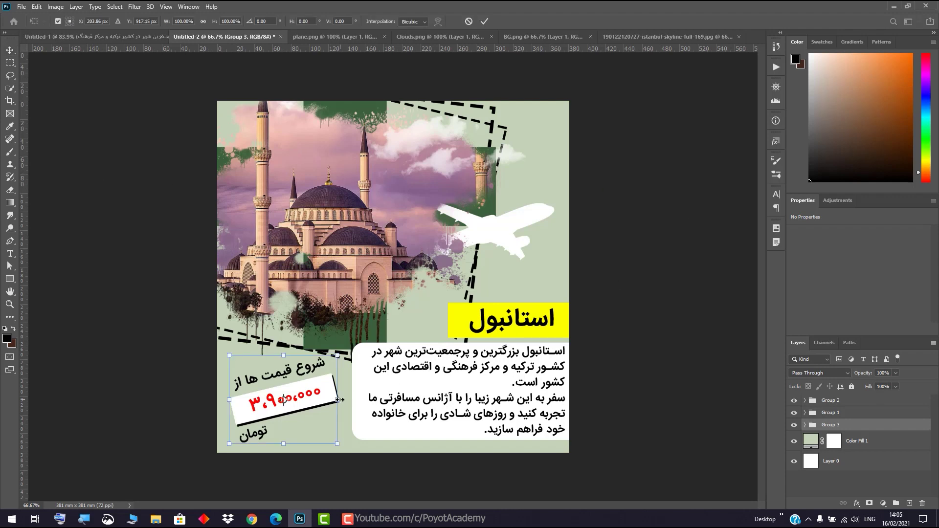
left_click_drag(340, 400, 327, 400)
key("Return")
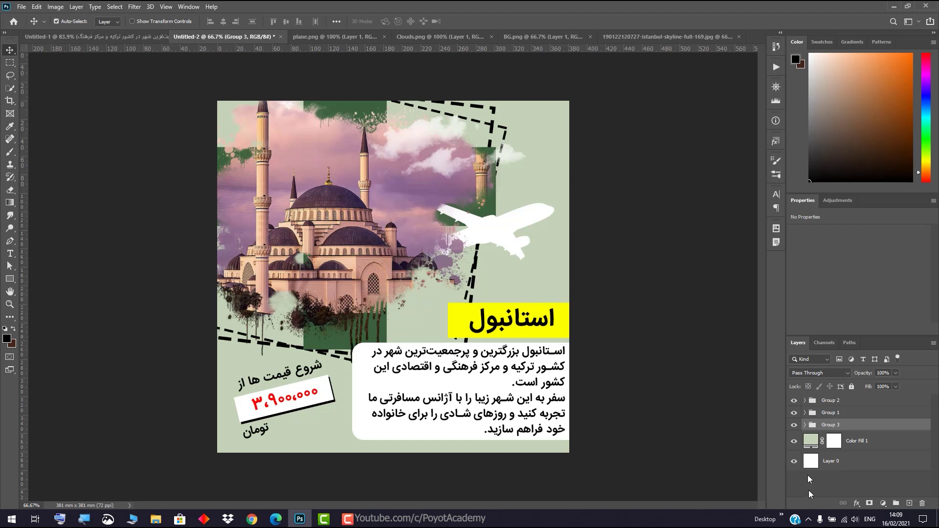
double_click(815, 442)
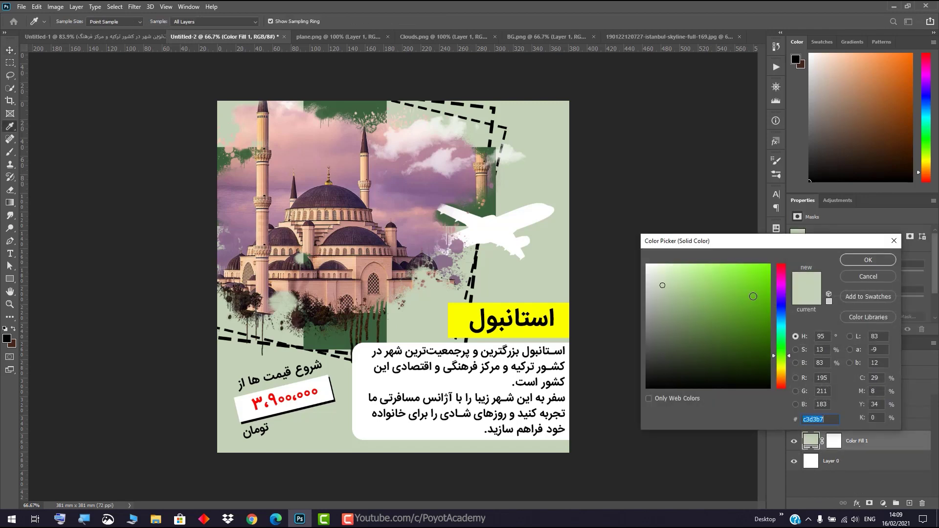
left_click_drag(764, 301, 707, 324)
left_click_drag(690, 345, 672, 277)
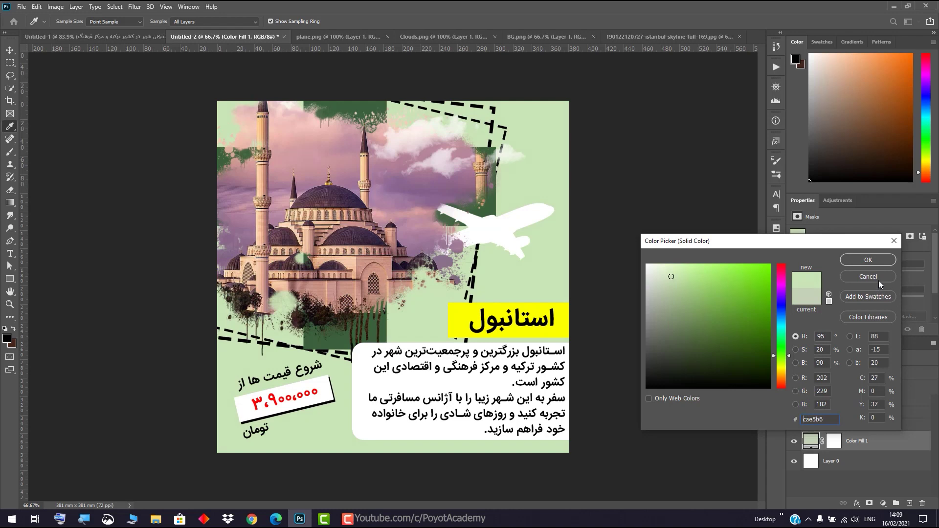
left_click(879, 280)
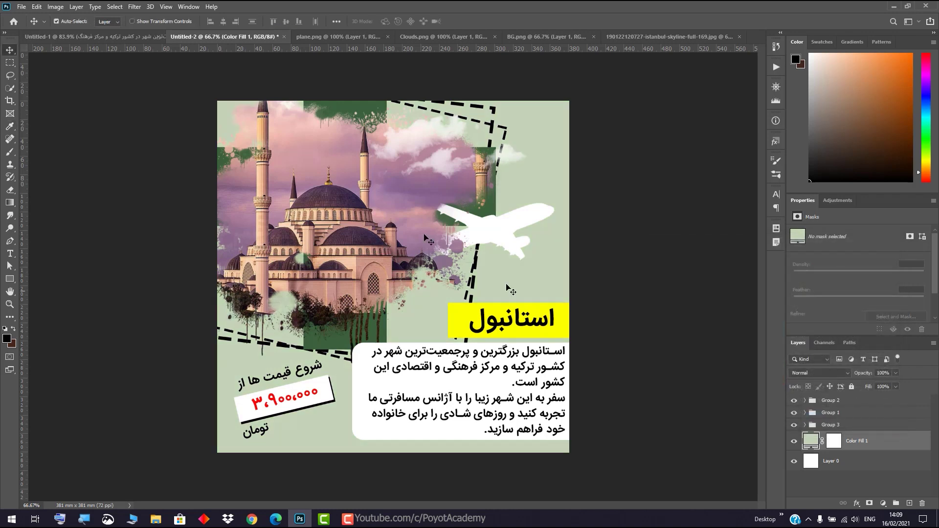
Recolor the dark green Color Fill 2 layer inside Group 1 to the brighter green 52a052, leaving the group collapsed.
left_click(805, 412)
scroll(898, 451, "down", 2)
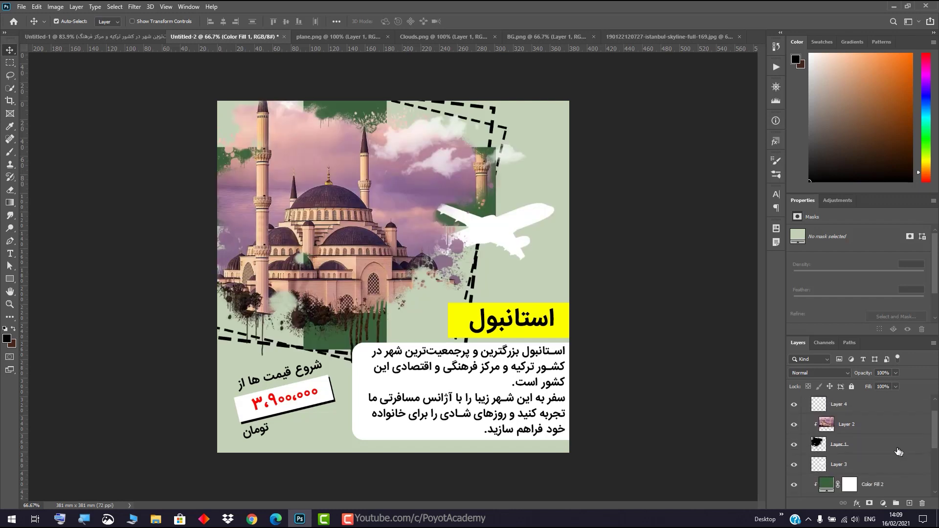
scroll(899, 451, "down", 3)
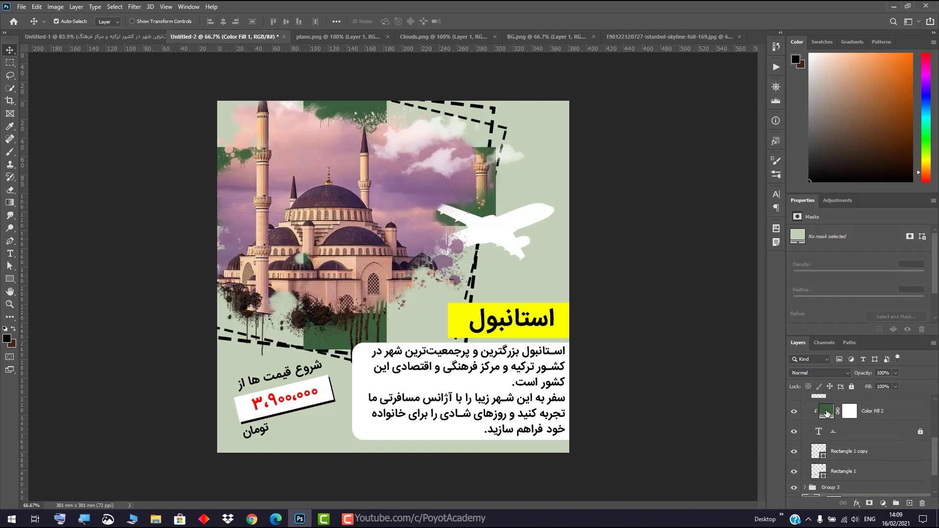
double_click(827, 413)
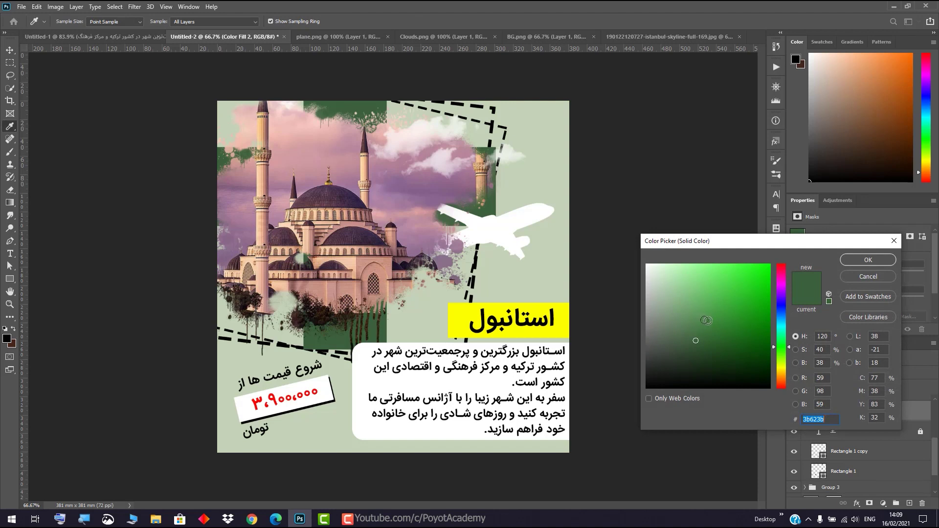
left_click(693, 317)
mouse_move(693, 318)
left_mouse_down()
mouse_move(687, 330)
mouse_move(690, 315)
mouse_move(707, 310)
left_mouse_up()
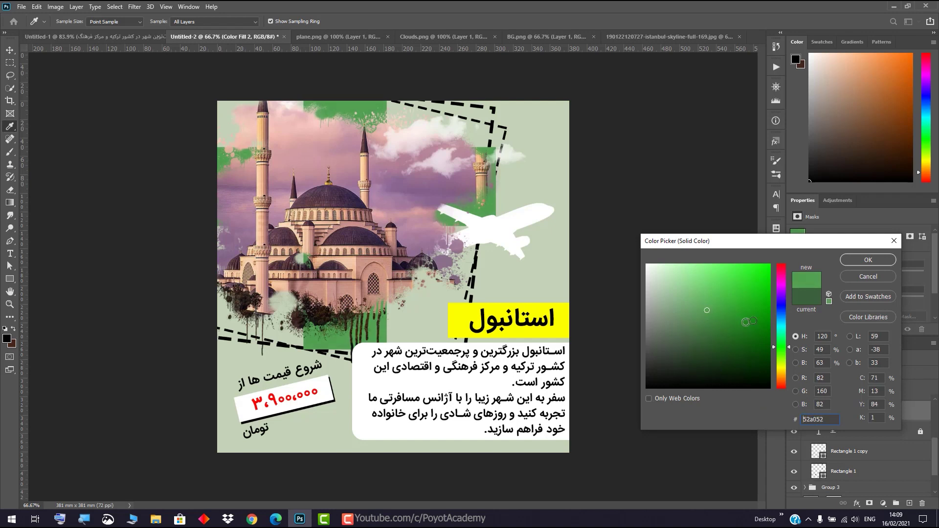
left_click(854, 261)
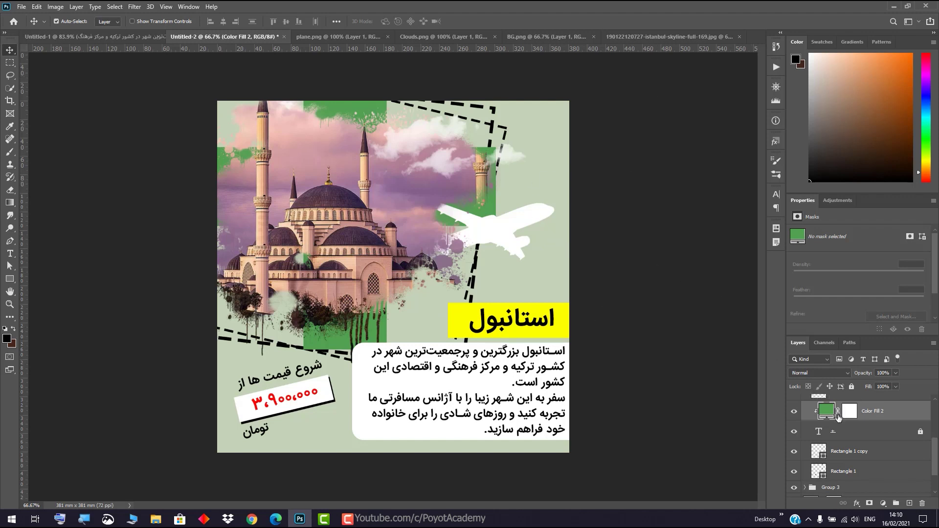
scroll(895, 430, "up", 5)
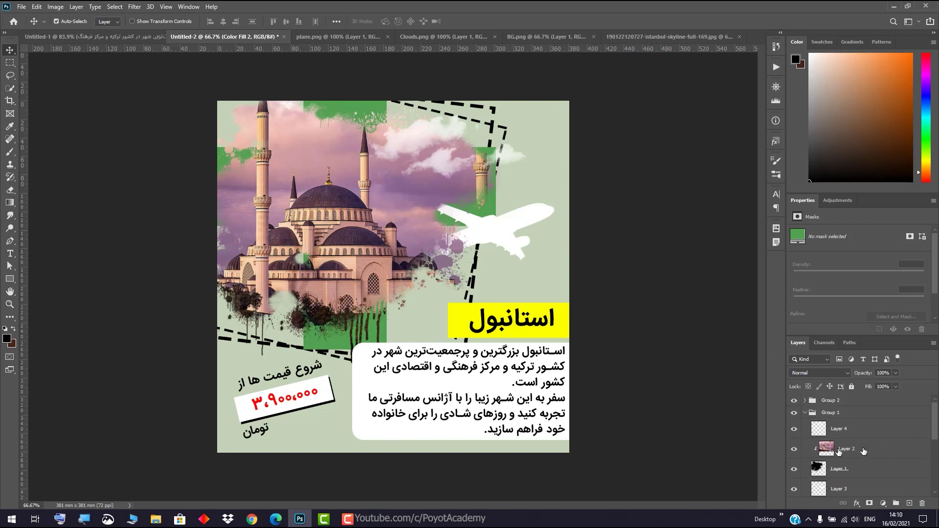
left_click(812, 414)
left_click(805, 414)
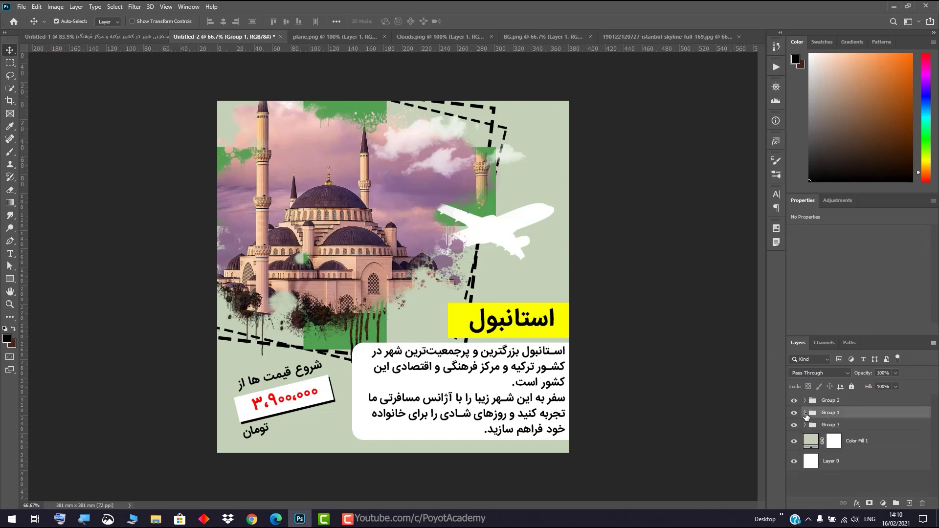